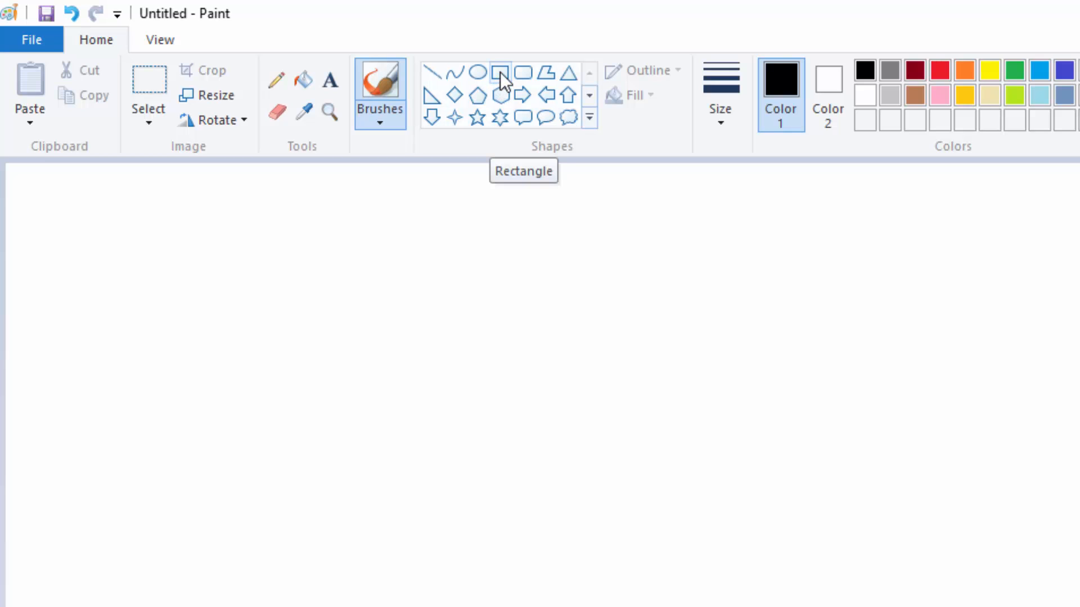
Step: Draw a large rectangular frame with a thick black outline in the middle of the canvas
click(501, 72)
drag(268, 204, 308, 236)
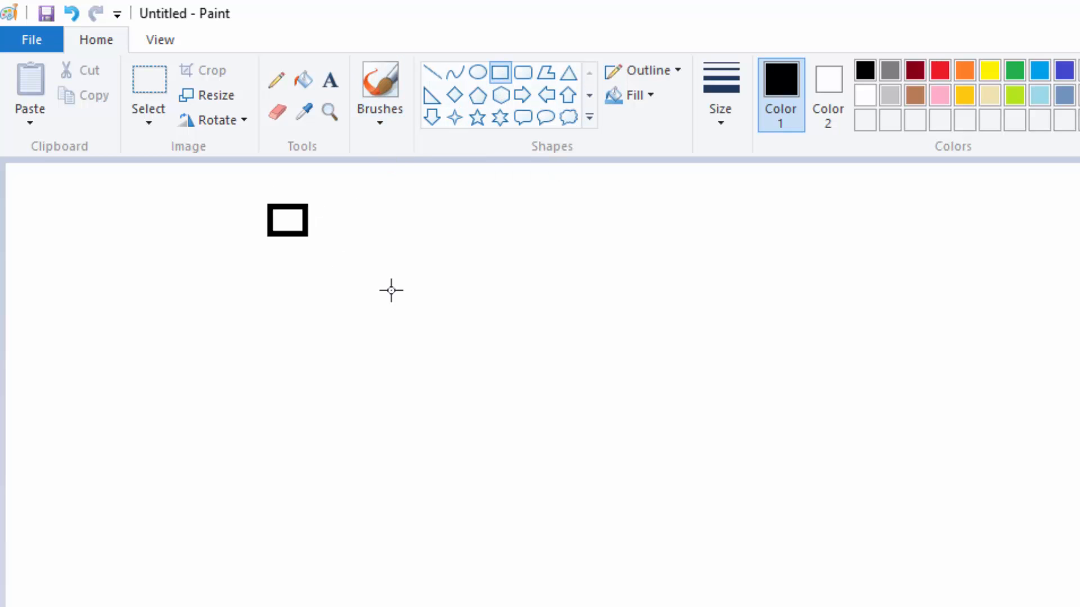
mouse_move(392, 290)
mouse_down()
mouse_move(984, 578)
mouse_move(940, 535)
mouse_move(904, 540)
mouse_up()
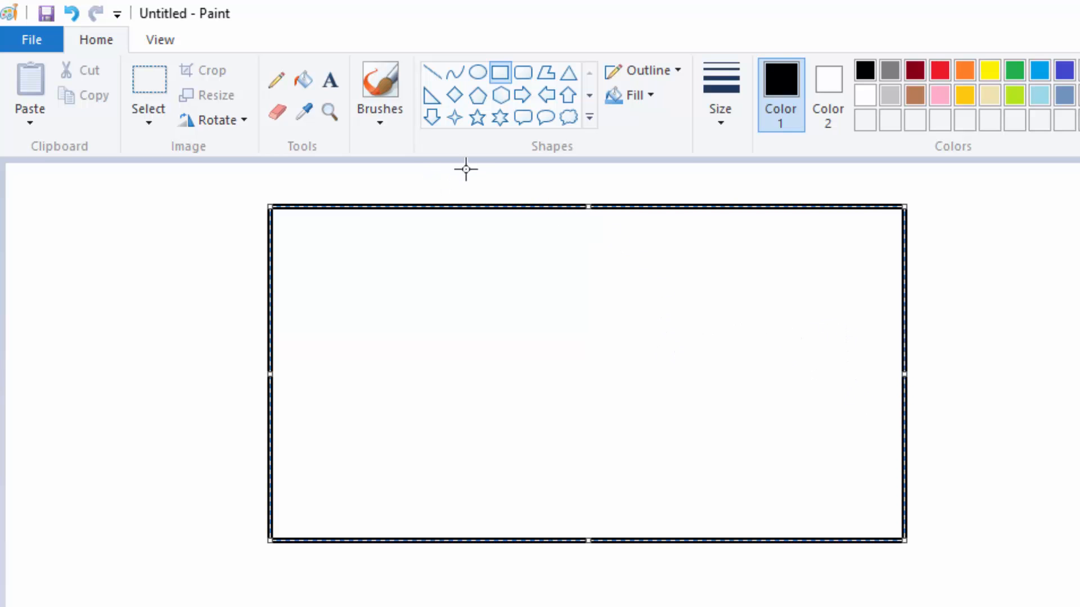
click(501, 72)
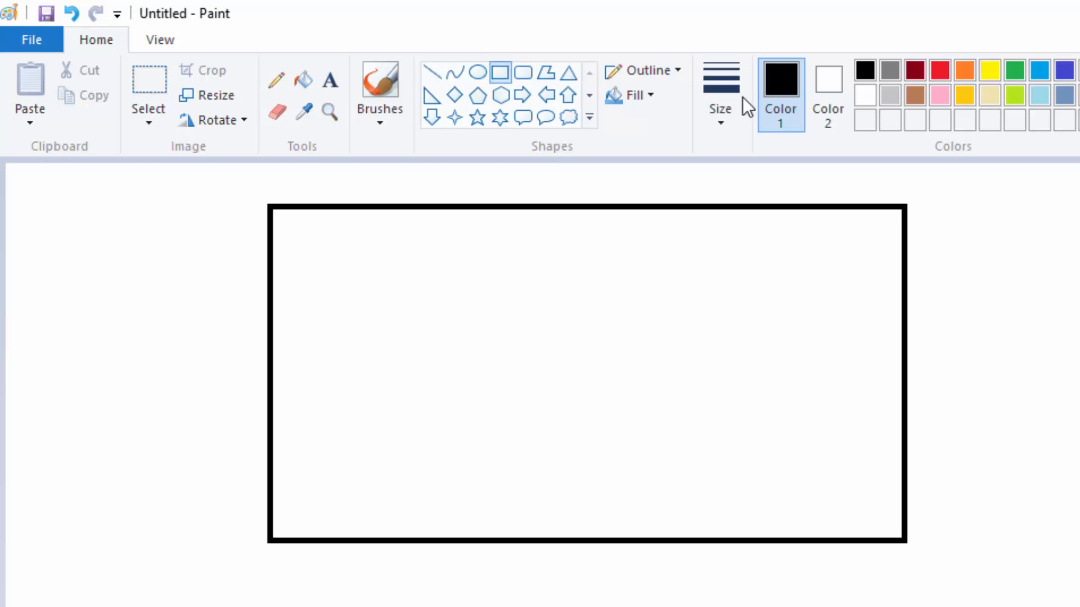
Step: Draw a long, flat roof rectangle in the frame's right half, using the thinnest outline size
click(724, 117)
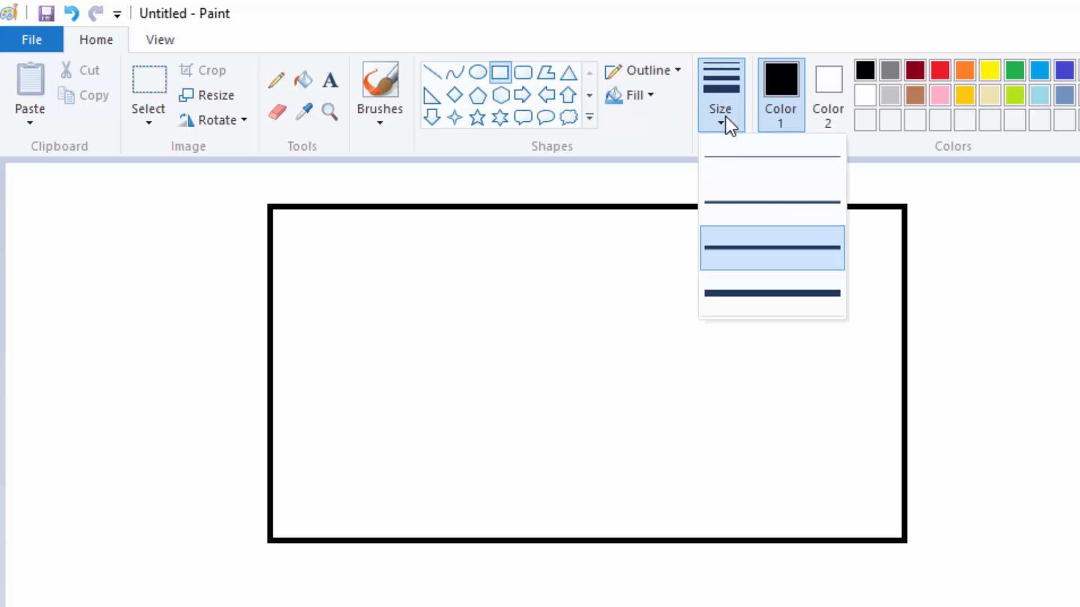
click(727, 160)
drag(668, 358, 888, 388)
drag(782, 373, 786, 370)
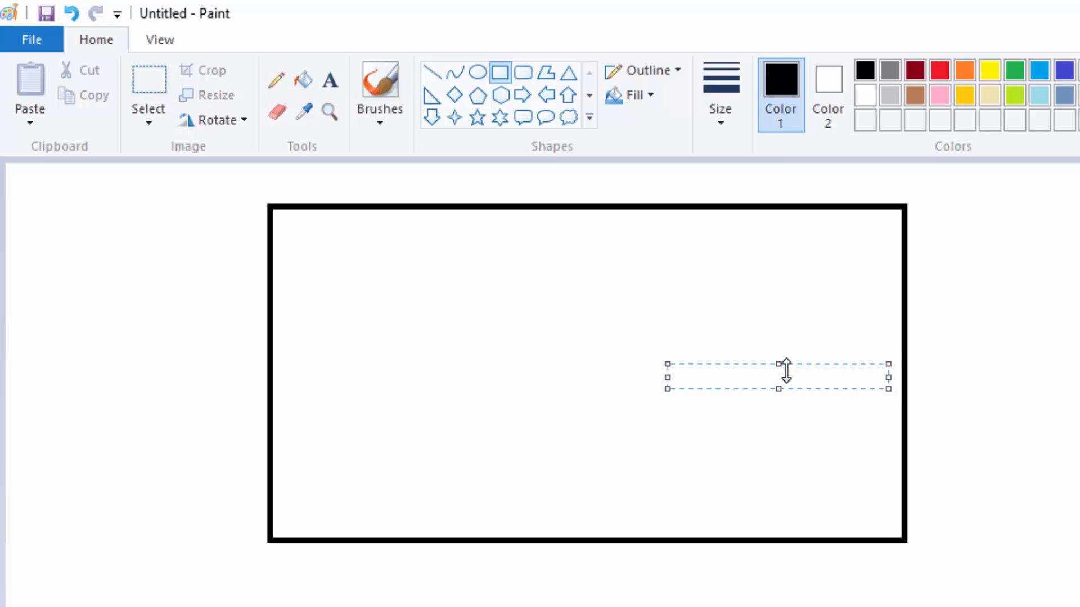
click(753, 444)
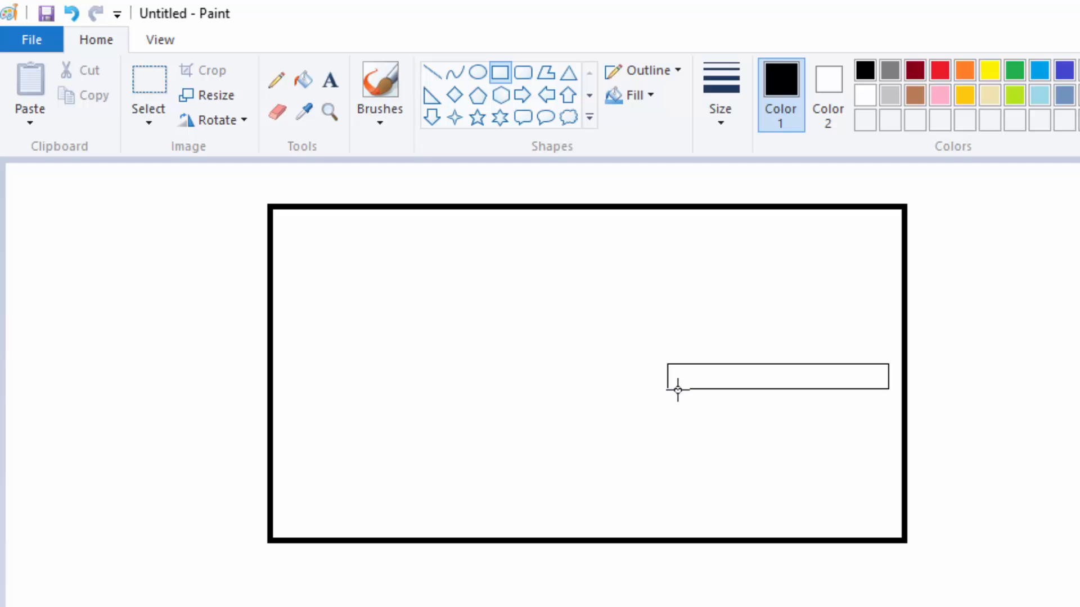
Step: Draw the building's wall rectangle directly beneath the roof, slightly narrower, with its top edge aligned to the roof's underside
drag(678, 389, 873, 515)
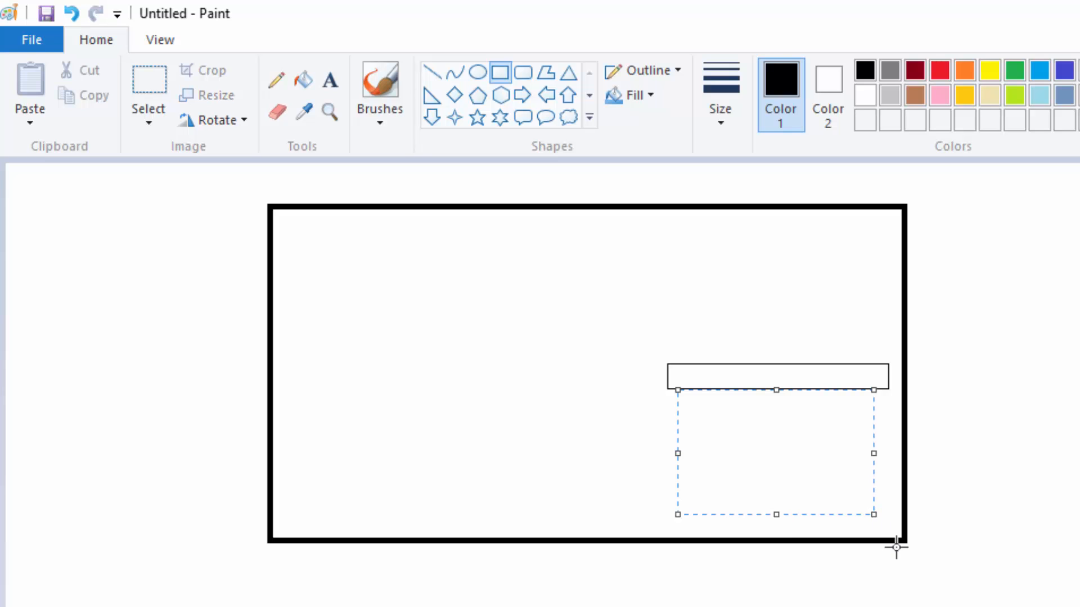
key(Up)
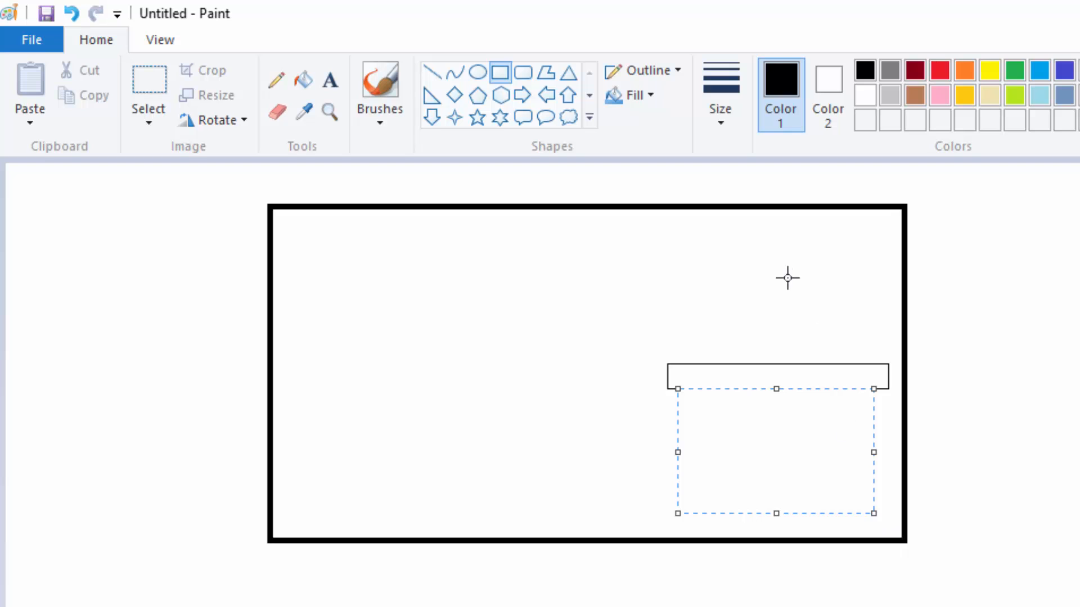
click(778, 296)
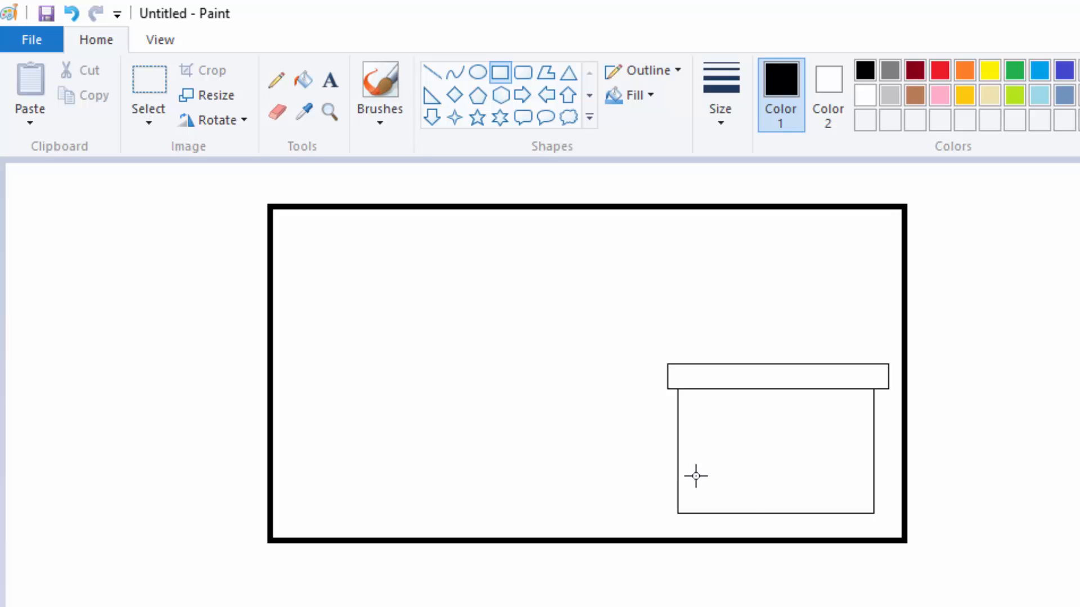
Step: Draw a small door rectangle standing on the wall's bottom edge near its left side
drag(690, 473, 744, 513)
drag(744, 513, 744, 514)
click(815, 420)
Step: Draw a straight horizontal line across the full wall width, above the door, to divide the two floors
click(432, 73)
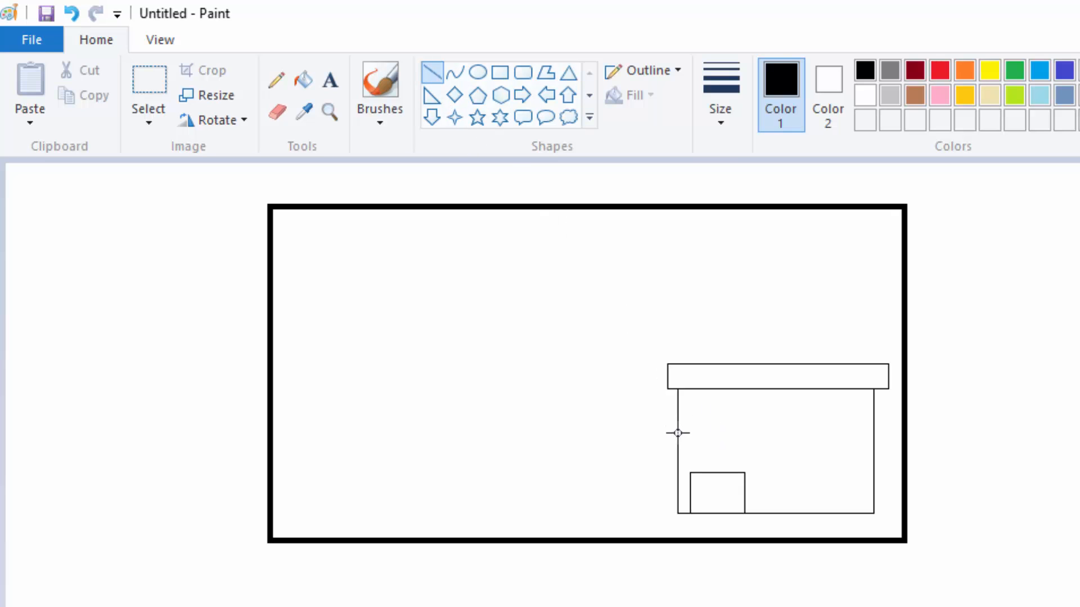
mouse_move(678, 433)
mouse_down()
mouse_move(835, 446)
mouse_move(866, 437)
mouse_up()
drag(873, 433, 873, 433)
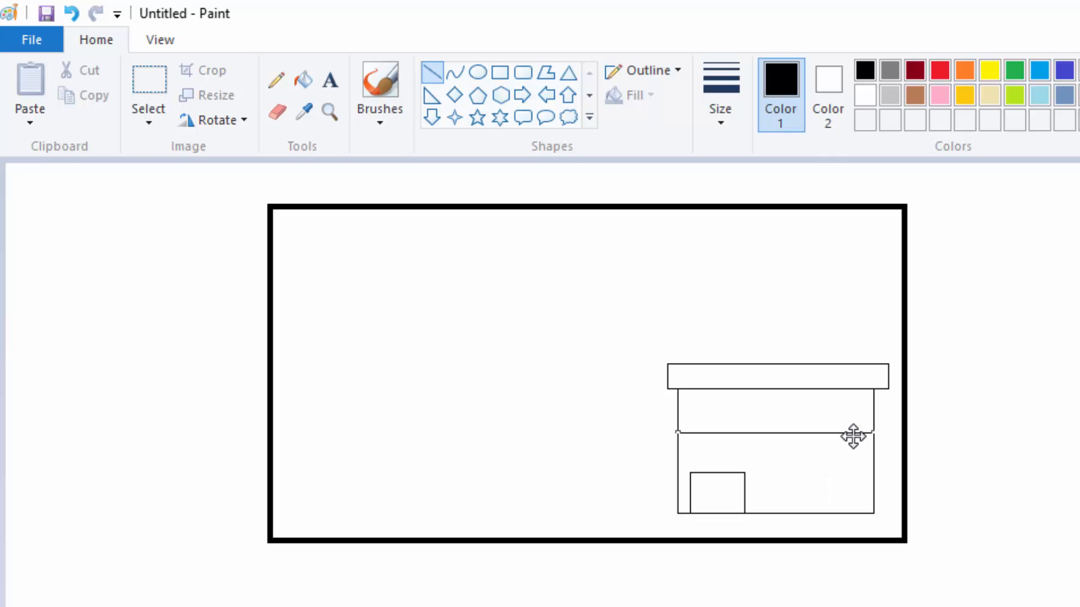
key(Down)
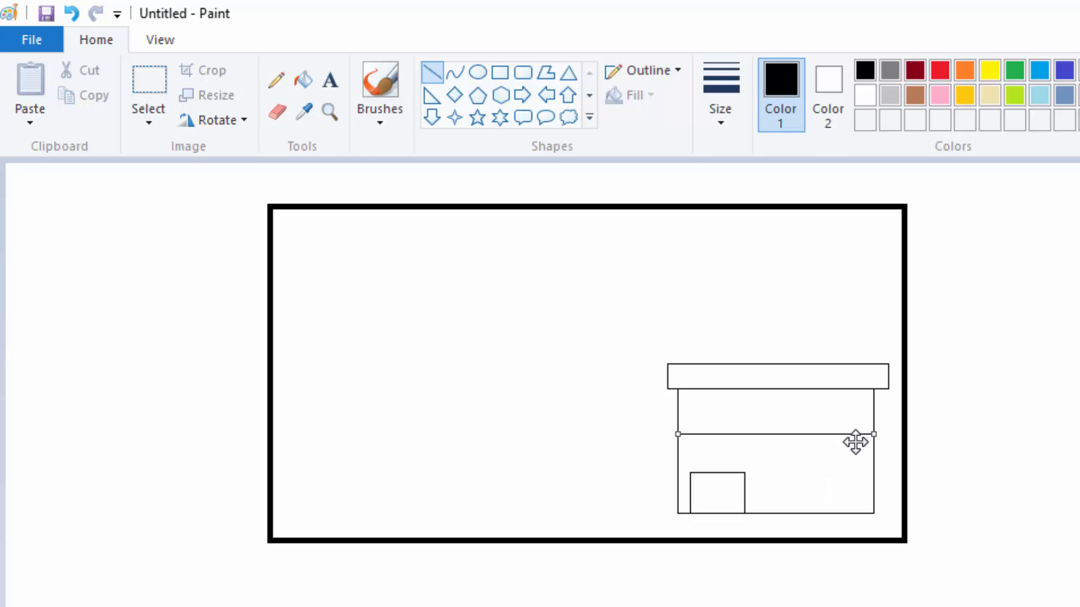
key(Down)
click(814, 312)
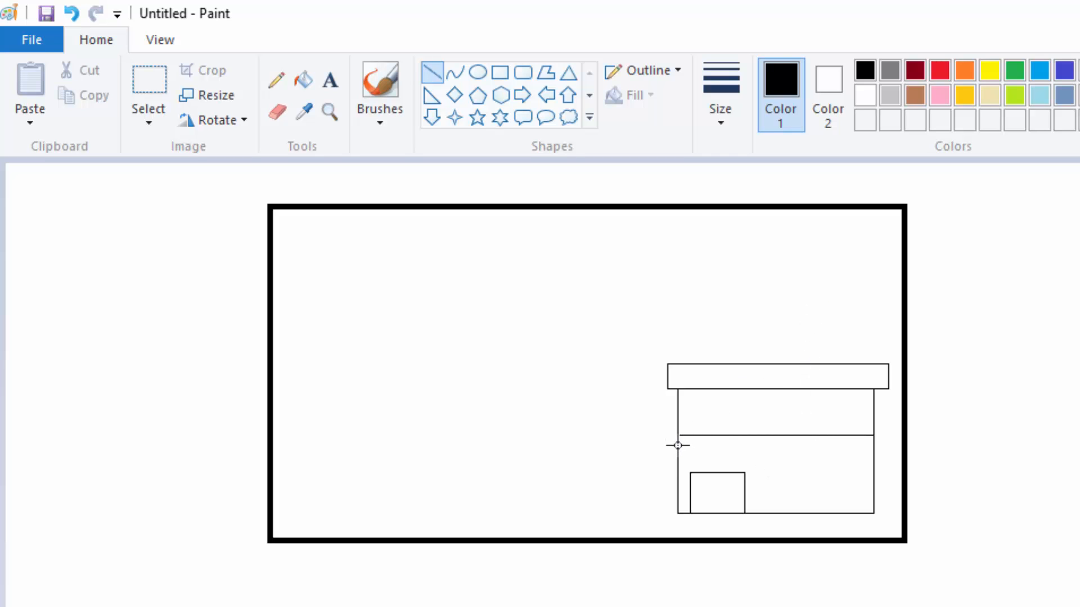
Step: Draw a second horizontal line across the wall just beneath the floor divider, forming a narrow band
drag(678, 446, 872, 447)
drag(873, 444, 872, 445)
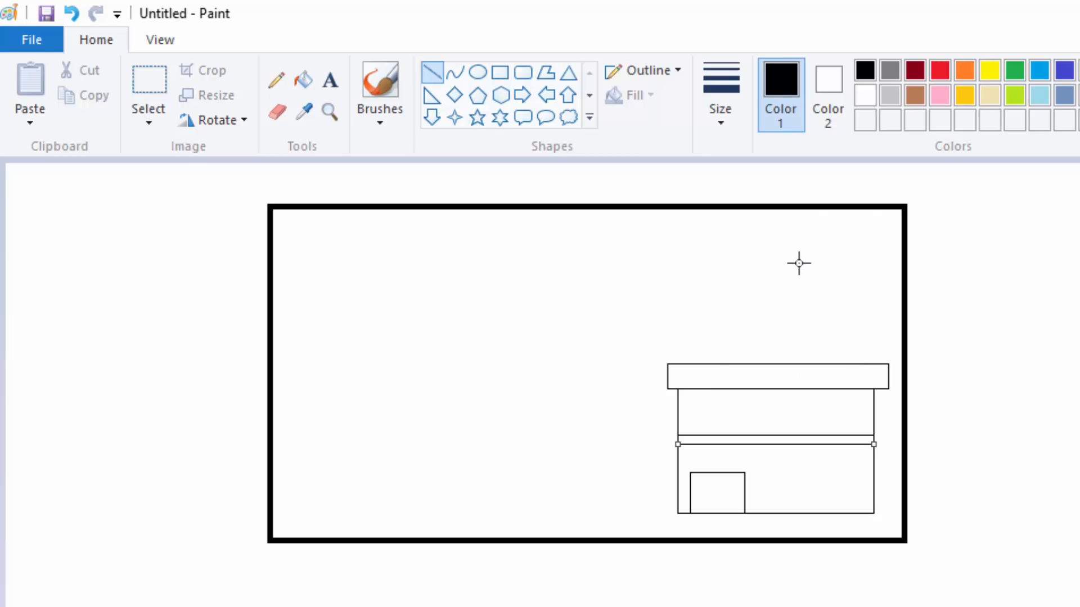
key(Up)
key(Up)
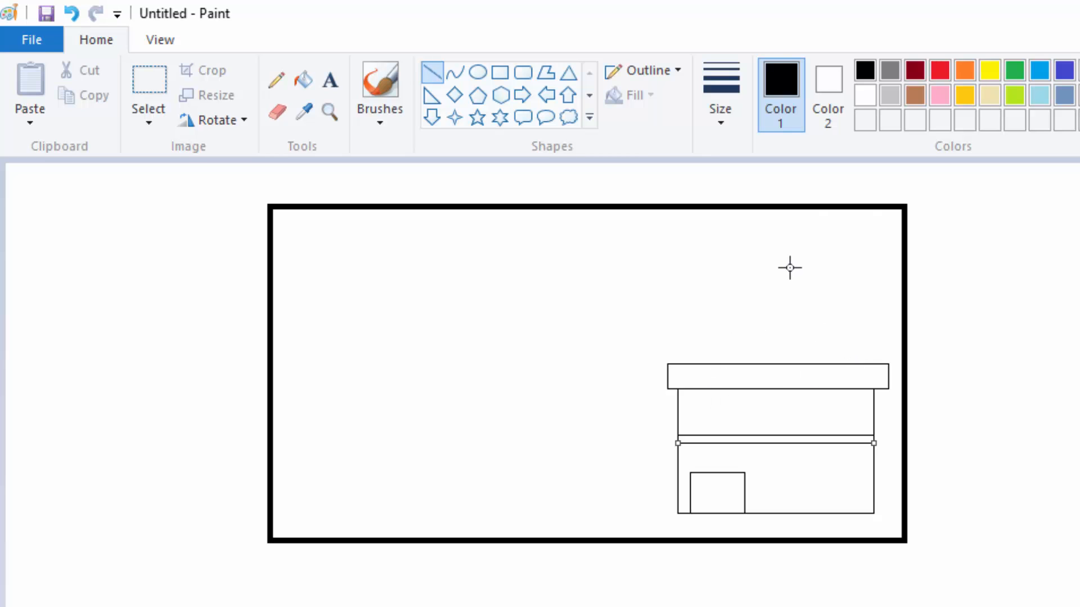
click(824, 264)
Step: Draw a small window rectangle beside the door and divide it into four panes with a vertical and a horizontal line
click(499, 72)
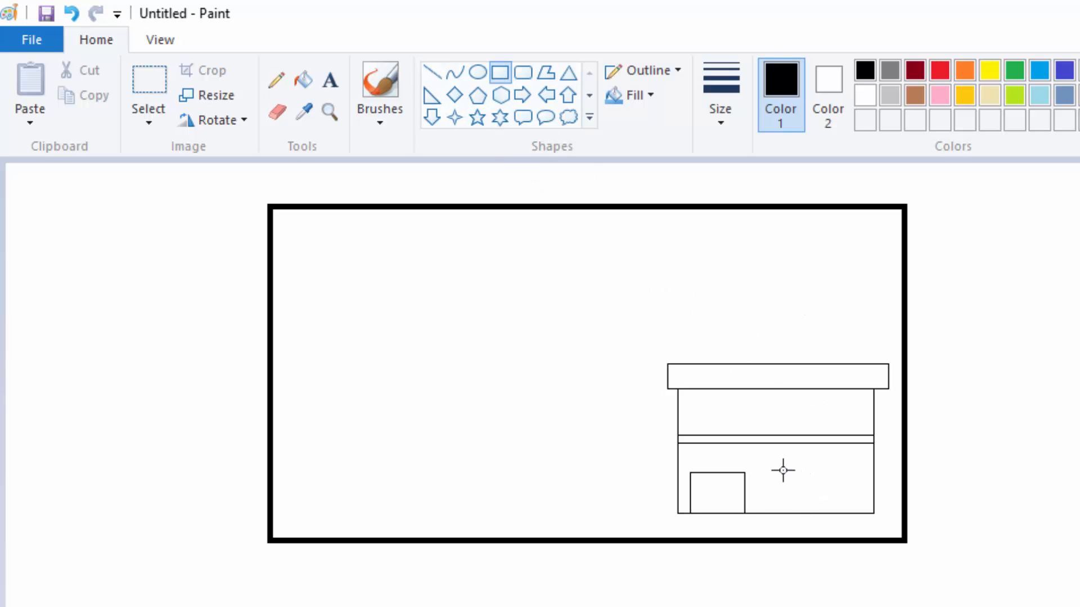
drag(767, 464, 795, 499)
click(432, 73)
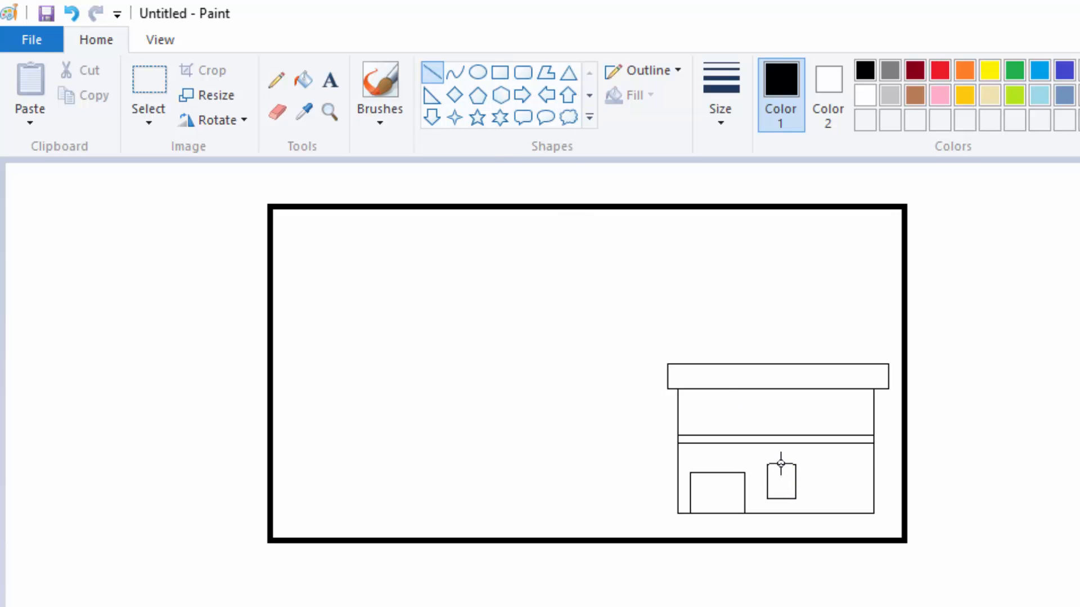
drag(779, 465, 777, 497)
drag(782, 499, 780, 498)
click(822, 348)
drag(769, 479, 796, 478)
drag(797, 479, 796, 478)
click(770, 388)
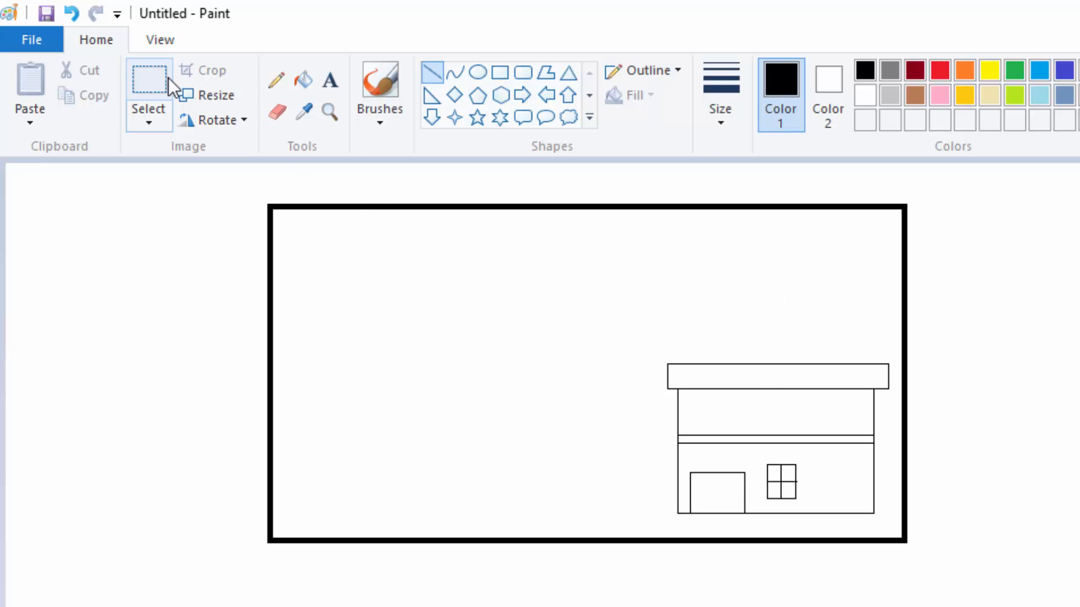
Step: Copy the four-pane window and place the duplicate on the ground floor, to its right at the same height
click(153, 78)
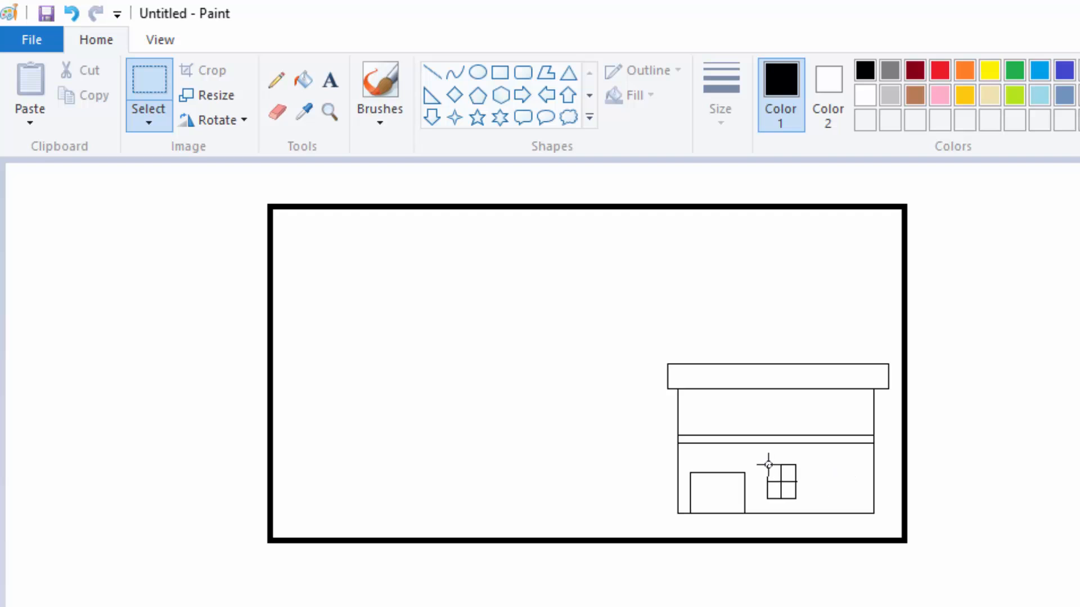
drag(762, 460, 801, 502)
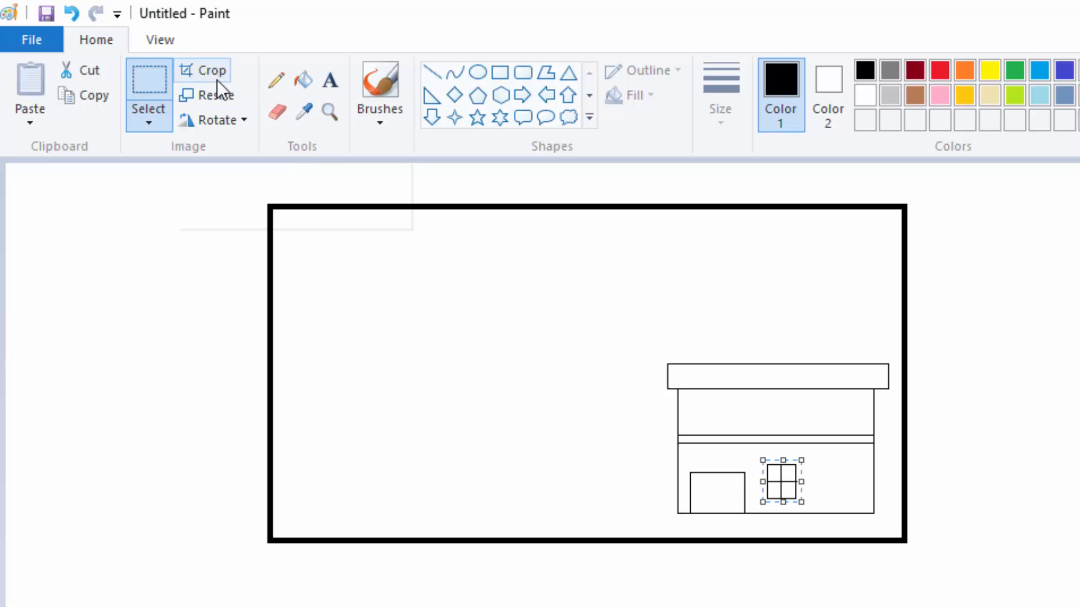
click(90, 100)
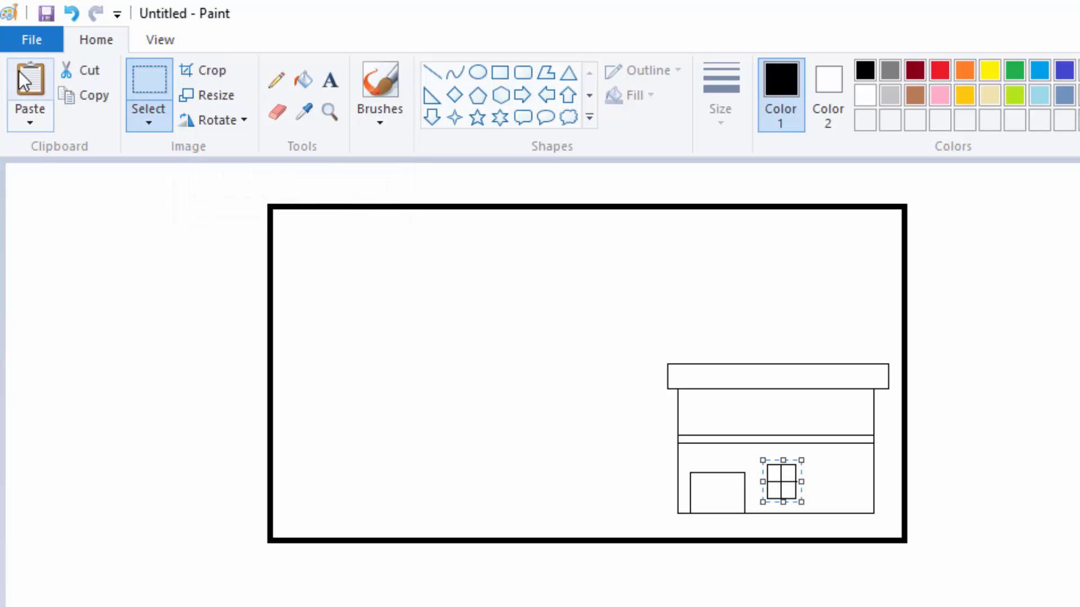
click(18, 73)
mouse_move(16, 190)
mouse_down()
mouse_move(838, 489)
mouse_move(832, 484)
mouse_up()
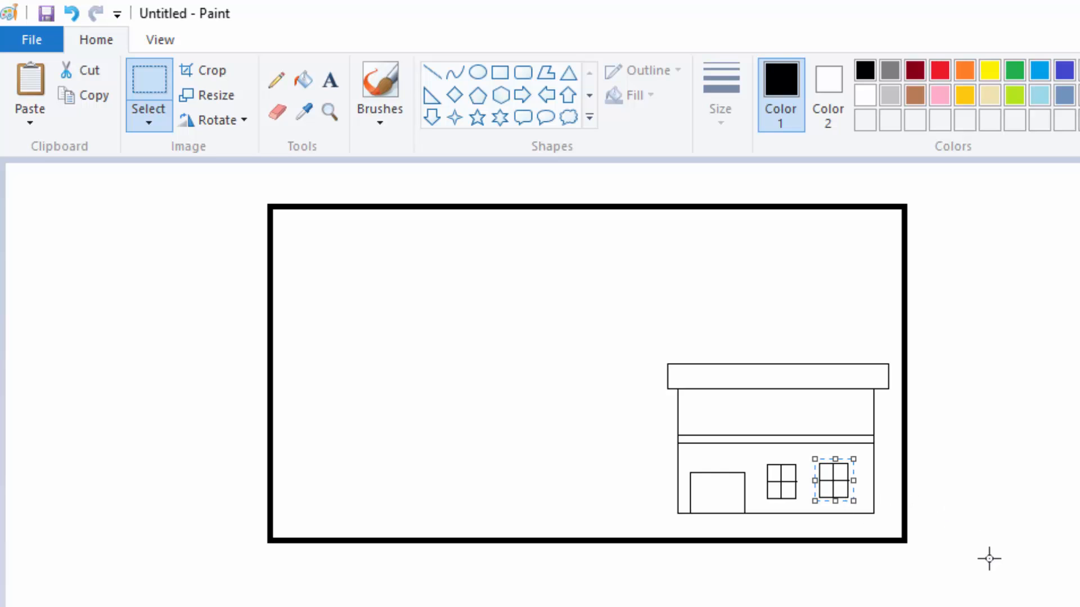
key(Down)
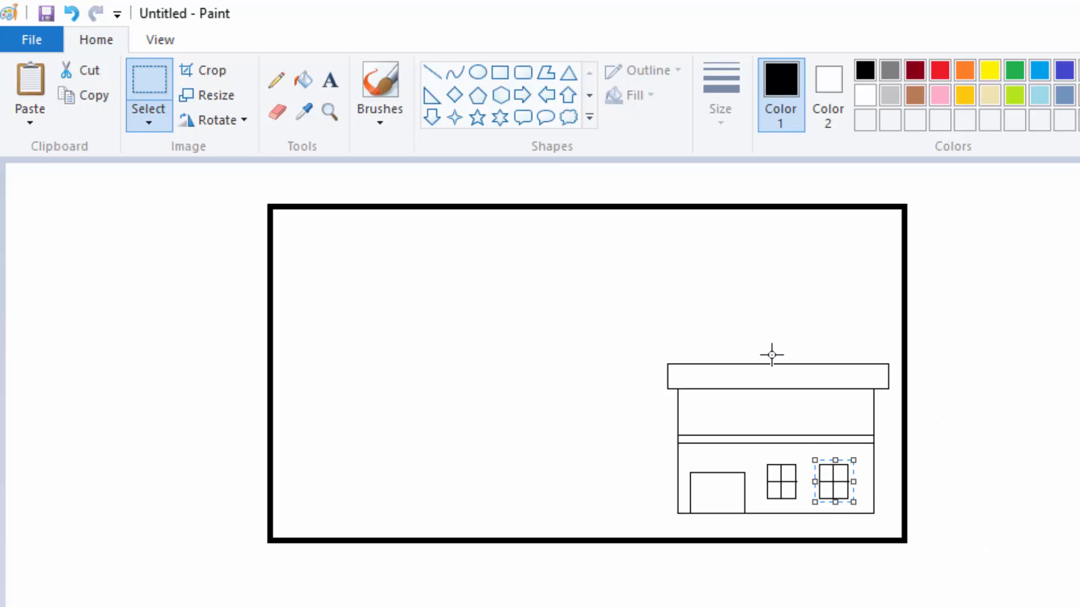
click(513, 369)
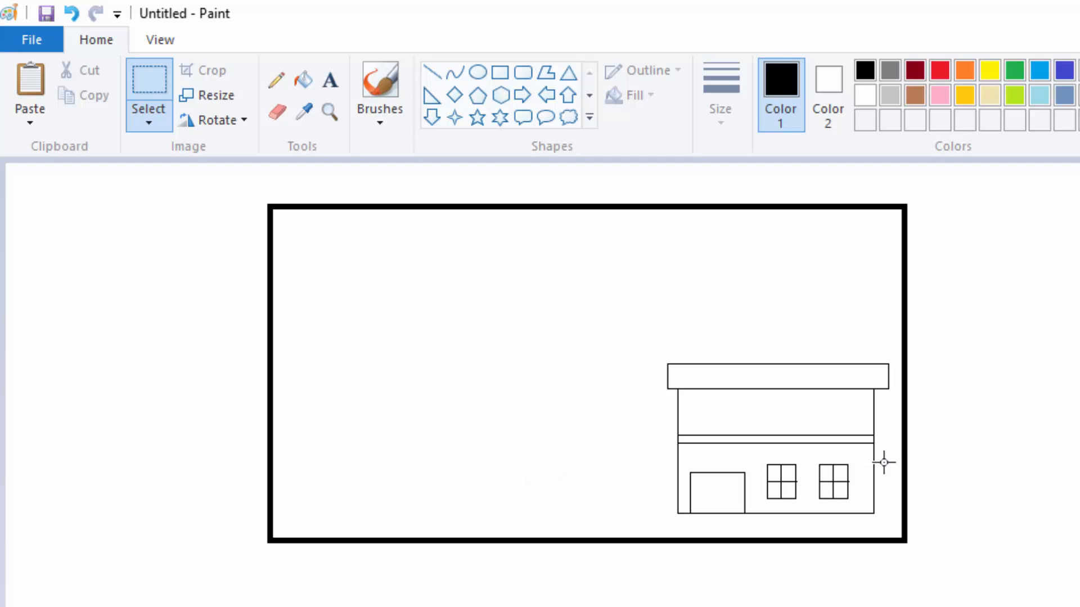
Step: Paste another window with transparent selection enabled and place it at the left end of the upper floor
click(32, 79)
drag(24, 180, 711, 412)
mouse_move(711, 412)
mouse_down()
mouse_move(720, 397)
mouse_move(720, 416)
mouse_move(720, 396)
mouse_up()
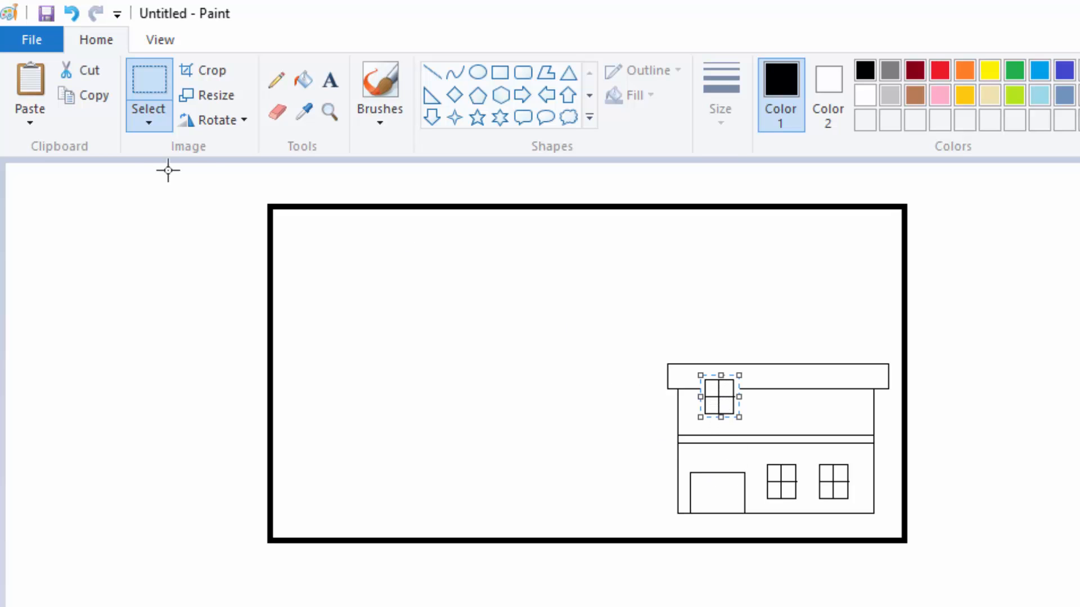
click(151, 117)
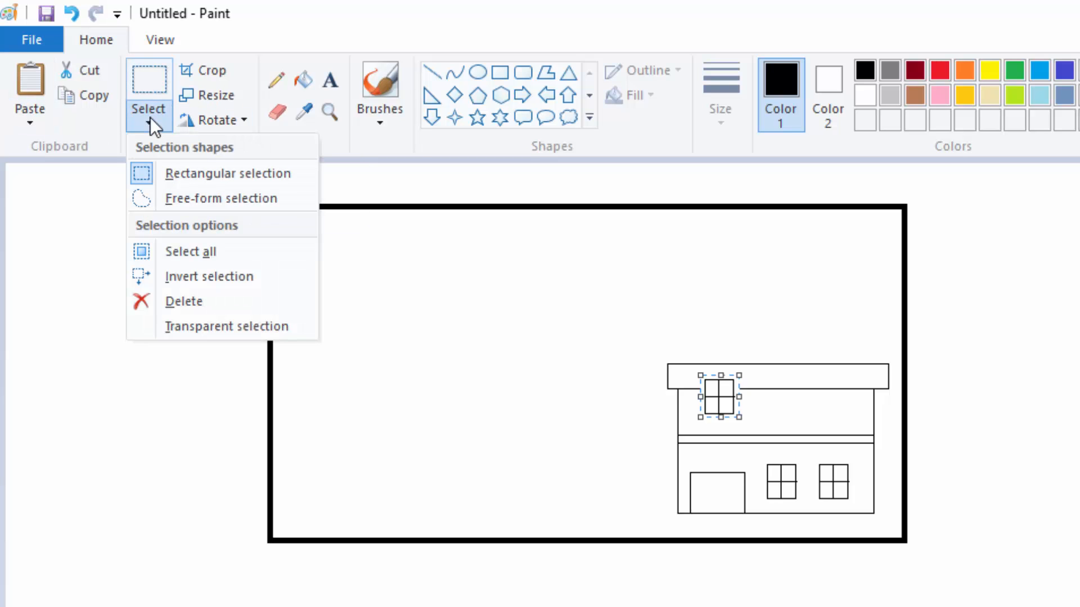
click(171, 329)
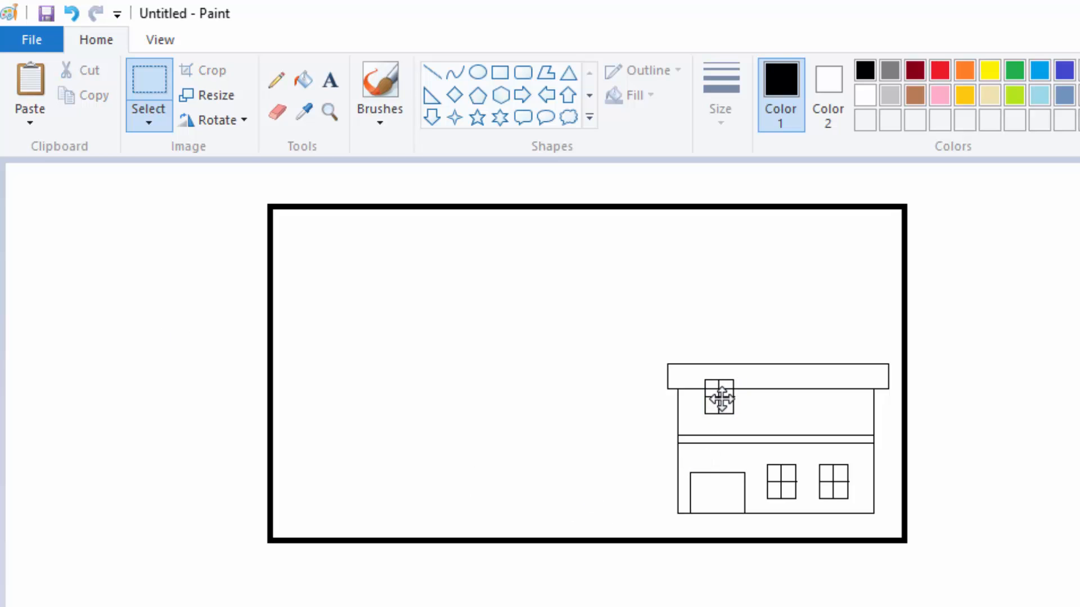
drag(719, 393, 713, 415)
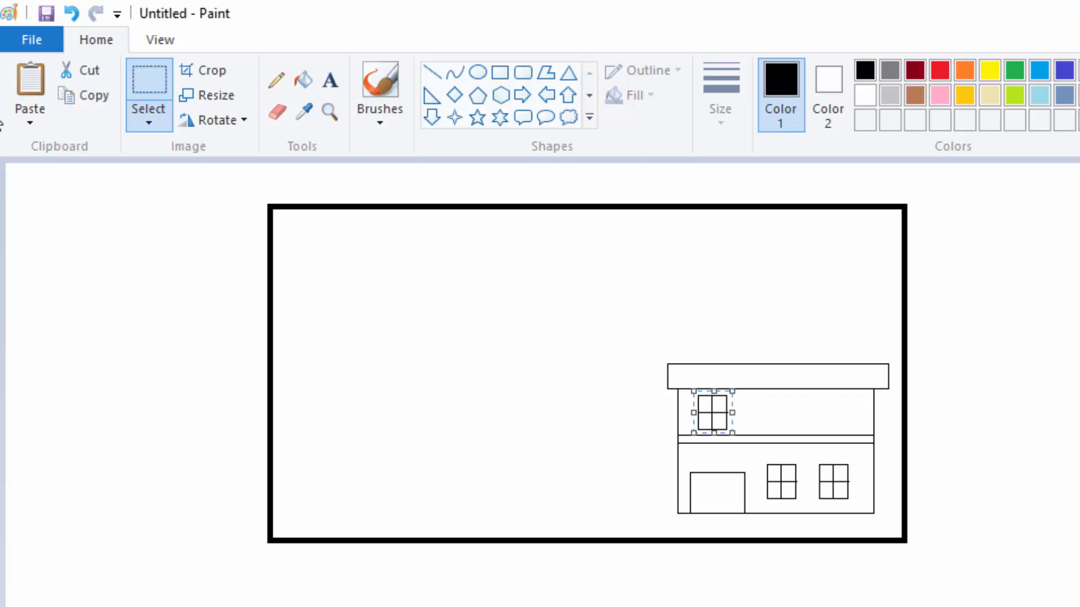
Step: Paste two more windows on the upper floor, placing each above one of the ground-floor windows
click(32, 90)
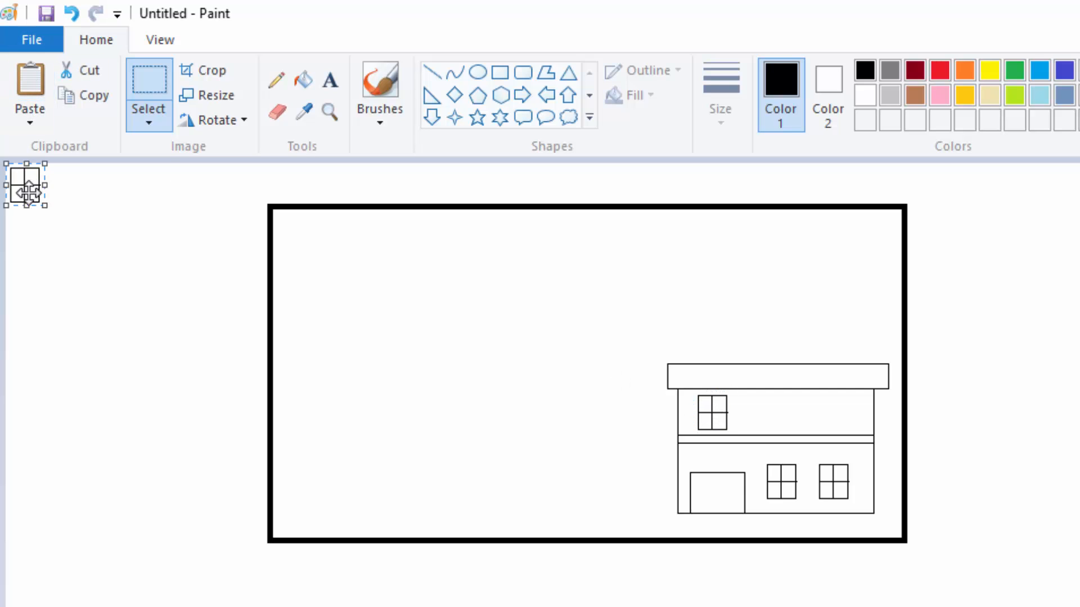
drag(28, 186, 783, 421)
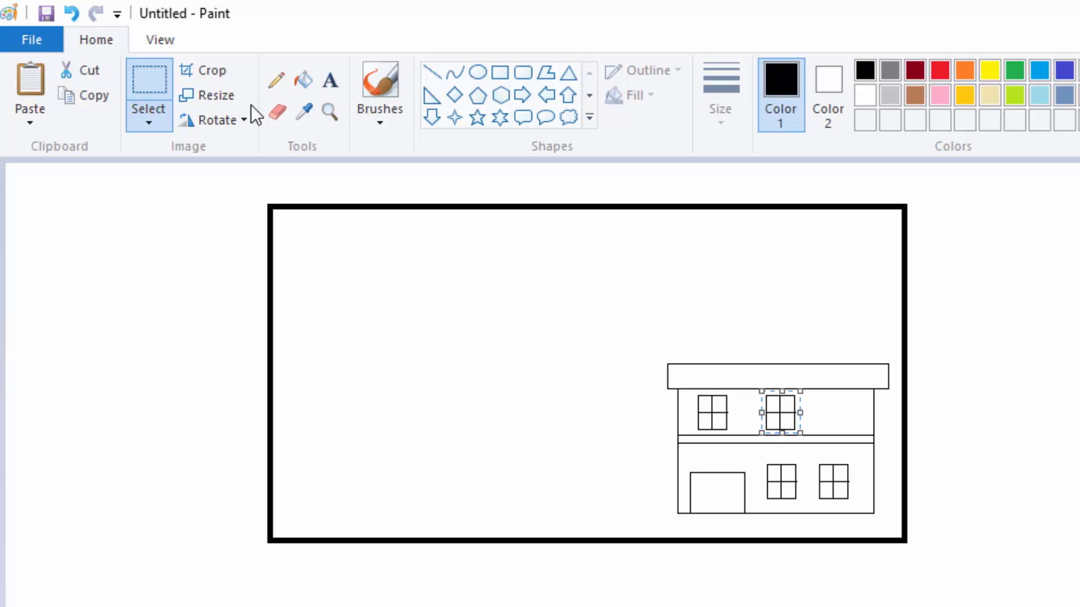
drag(23, 179, 826, 414)
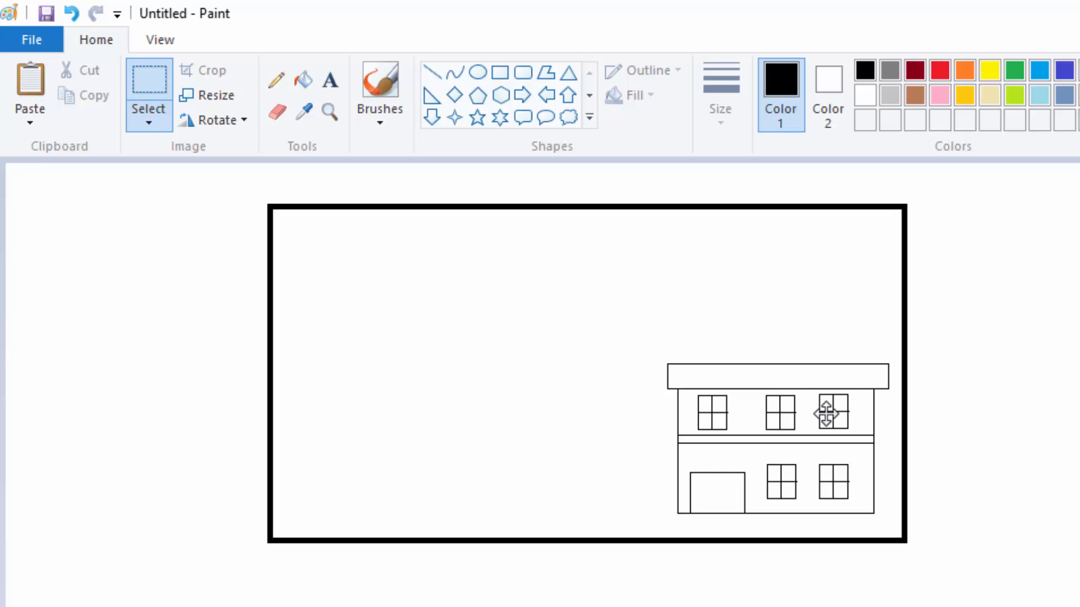
drag(826, 414, 824, 414)
click(552, 373)
Step: Draw an uneven black ground line from both sides of the building to the frame with the Pencil at the second thickness
click(270, 82)
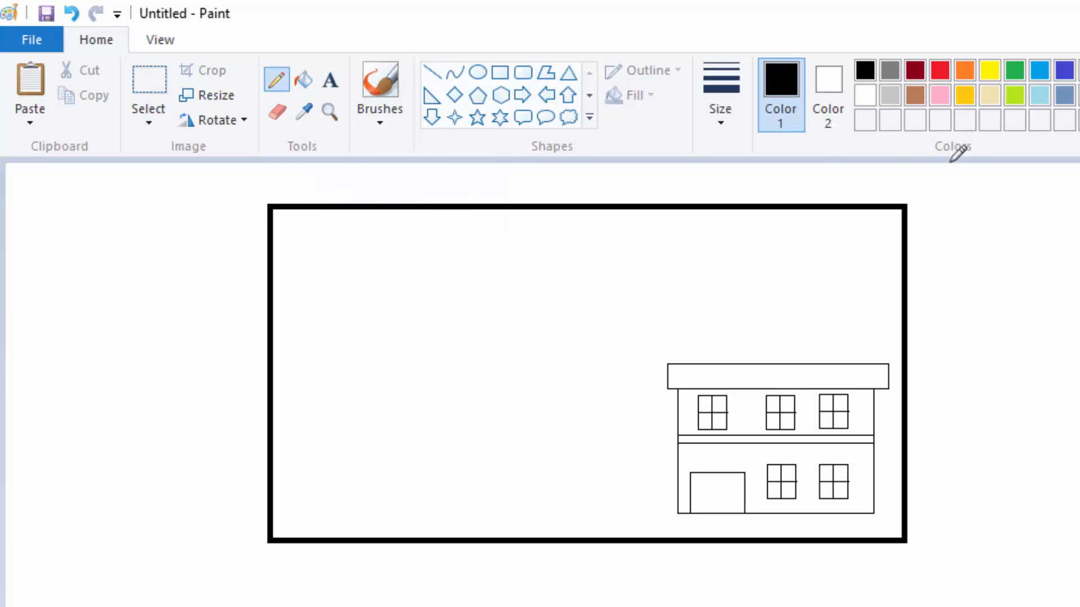
click(719, 117)
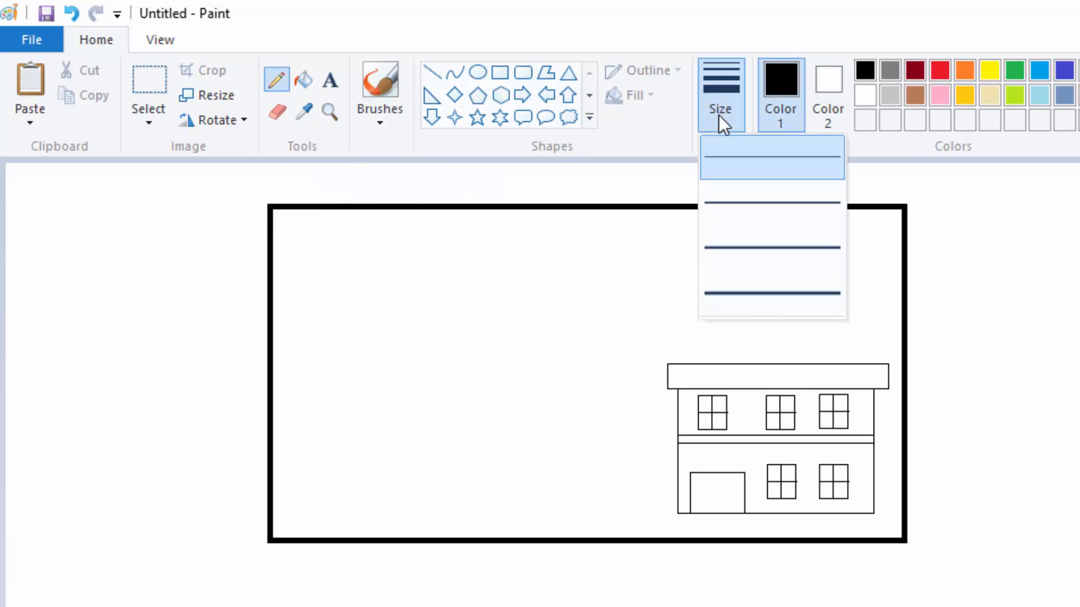
click(724, 203)
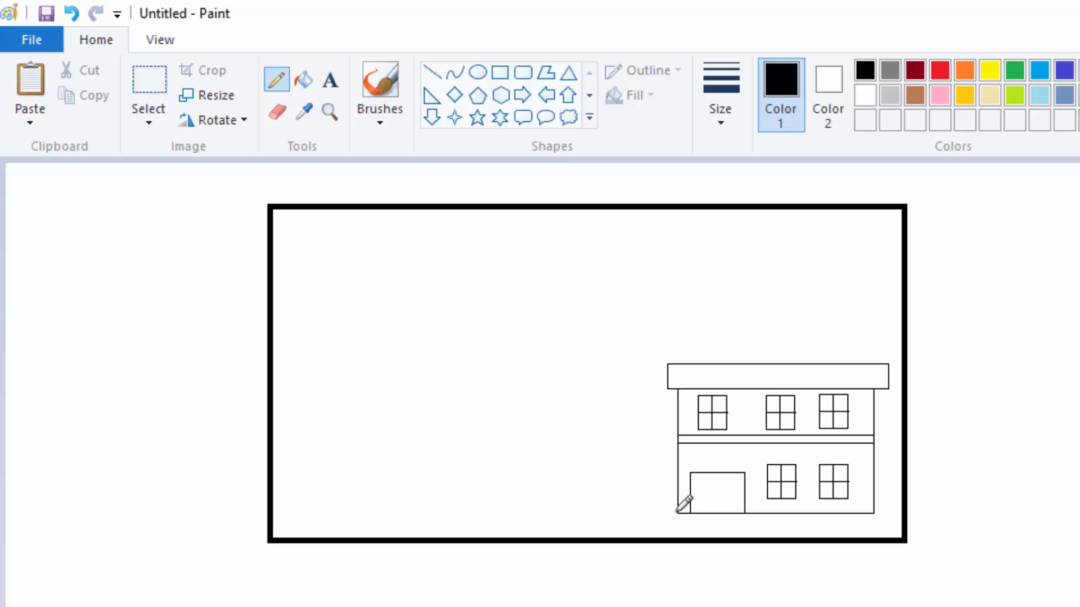
drag(677, 513, 274, 525)
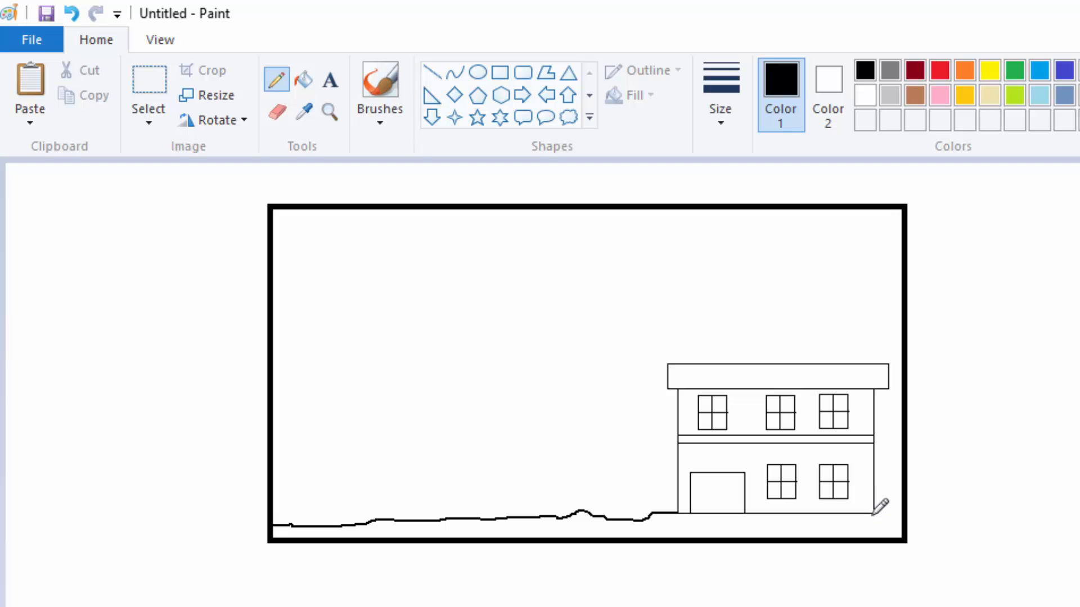
drag(884, 513, 898, 517)
Step: Sketch the jagged outline of a tree crown near the left side of the frame, leaving a gap underneath for the trunk
mouse_move(323, 338)
mouse_down()
mouse_move(296, 395)
mouse_move(308, 423)
mouse_up()
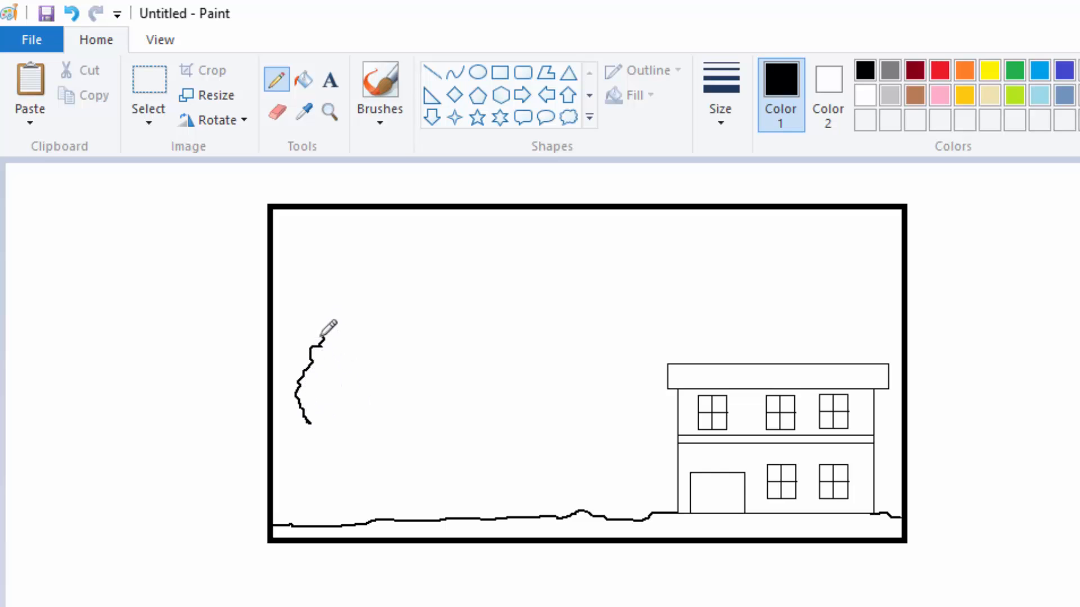
mouse_move(323, 338)
mouse_down()
mouse_move(347, 345)
mouse_move(380, 381)
mouse_move(383, 421)
mouse_move(375, 443)
mouse_move(355, 457)
mouse_up()
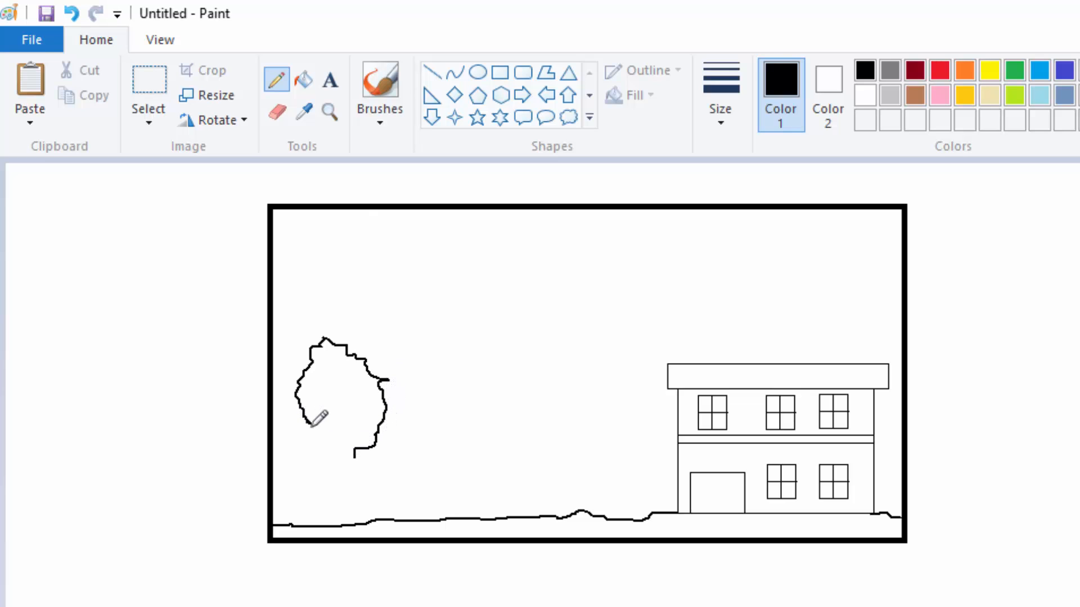
drag(308, 423, 324, 452)
Step: Draw the tree trunk down to the ground line, with three closed branches reaching into the crown
drag(319, 412, 327, 506)
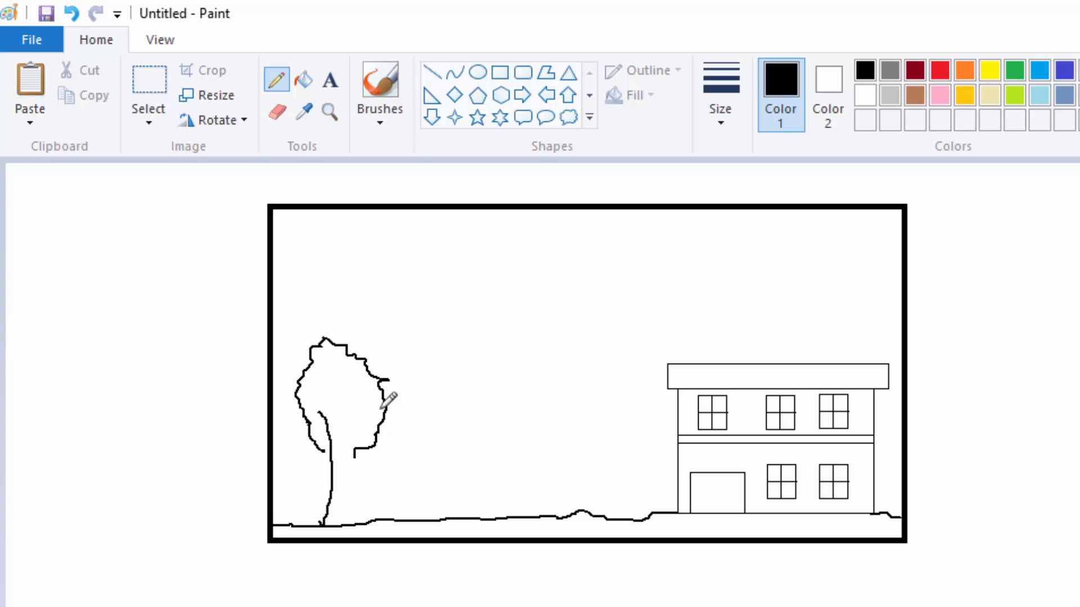
mouse_move(366, 400)
mouse_down()
mouse_move(349, 487)
mouse_move(358, 520)
mouse_up()
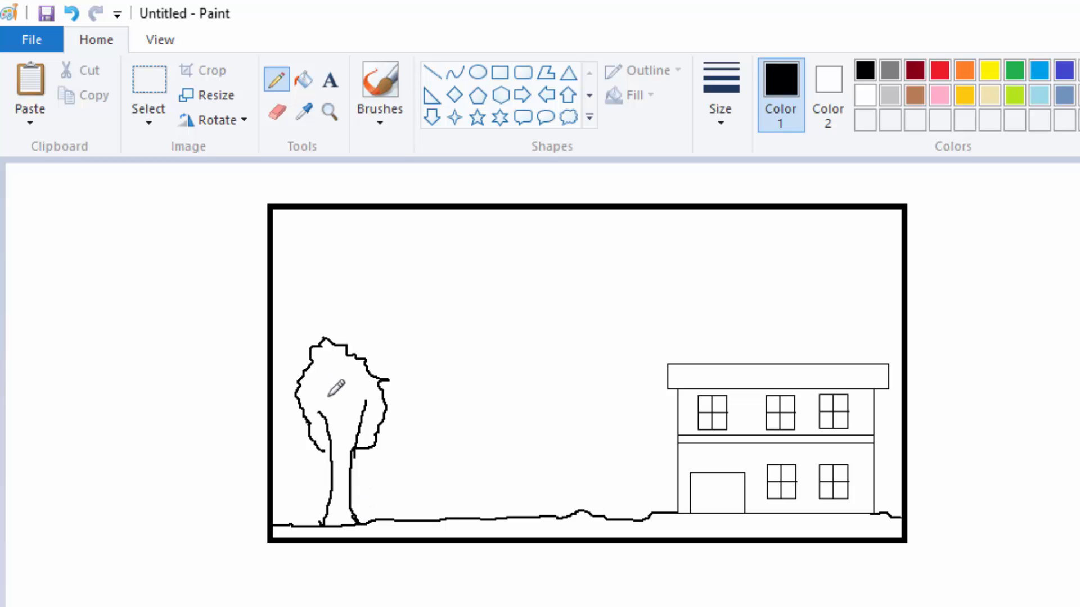
mouse_move(322, 408)
mouse_down()
mouse_move(339, 443)
mouse_move(341, 395)
mouse_up()
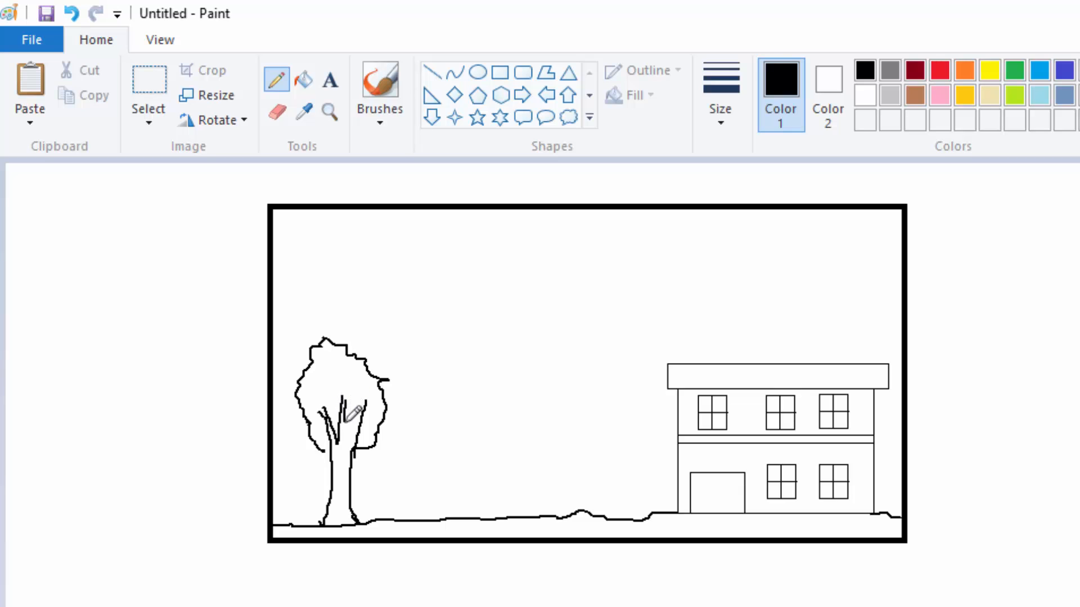
mouse_move(346, 433)
mouse_down()
mouse_move(343, 447)
mouse_move(348, 434)
mouse_up()
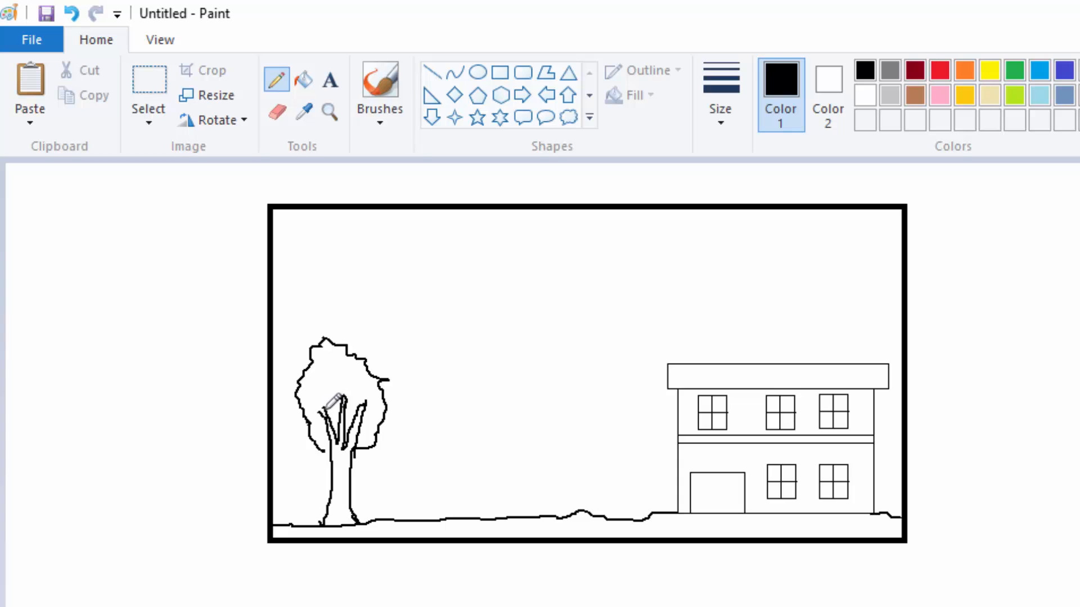
mouse_move(321, 412)
mouse_down()
mouse_move(331, 426)
mouse_move(327, 448)
mouse_up()
Step: Fill the tree's trunk and branches with brown and its crown with green
click(918, 93)
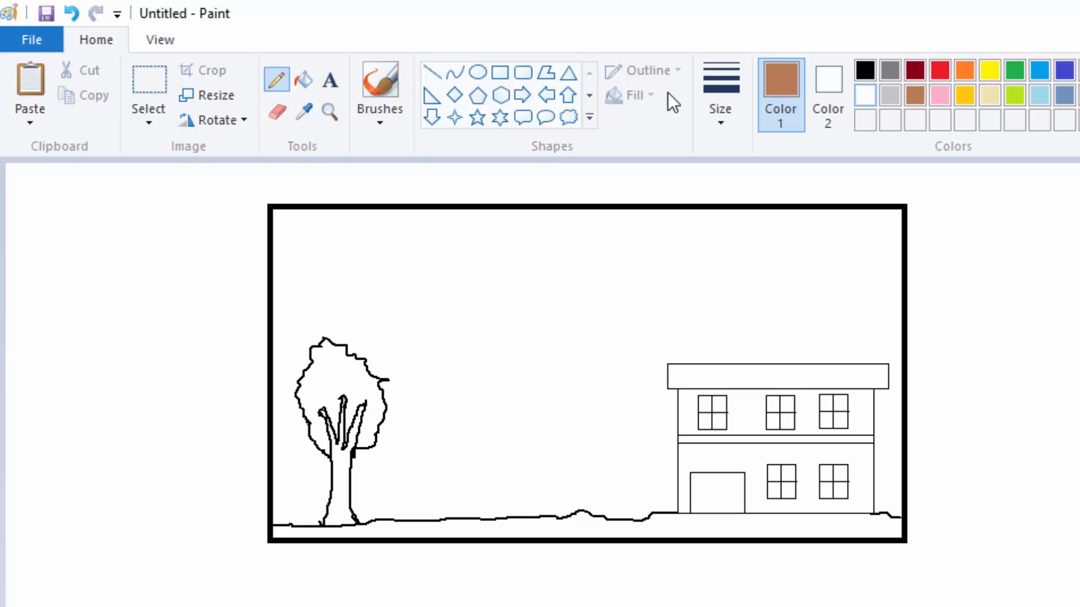
click(303, 79)
click(344, 484)
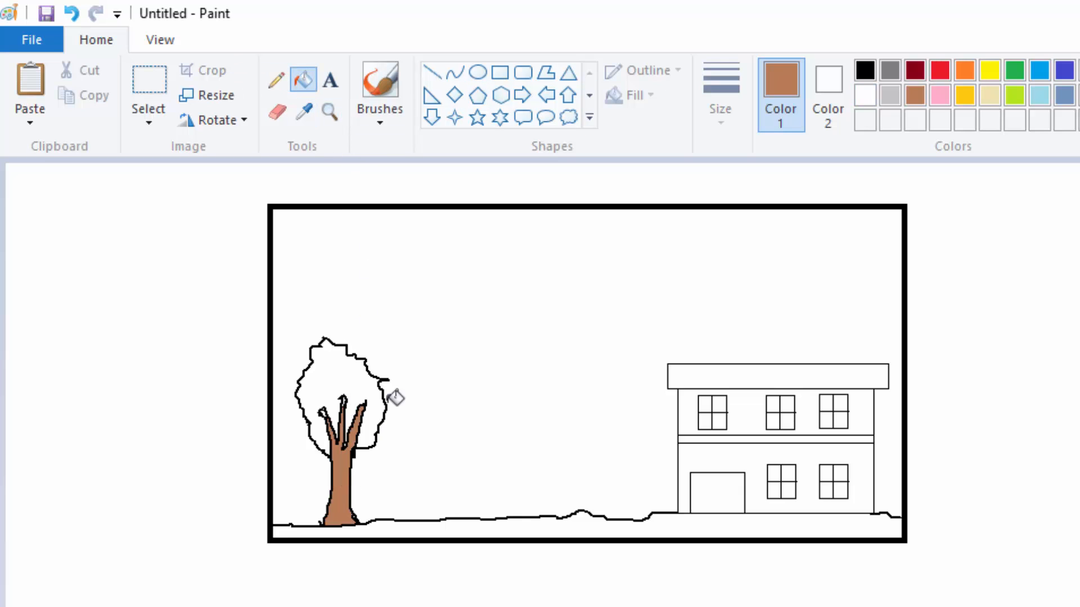
click(1014, 65)
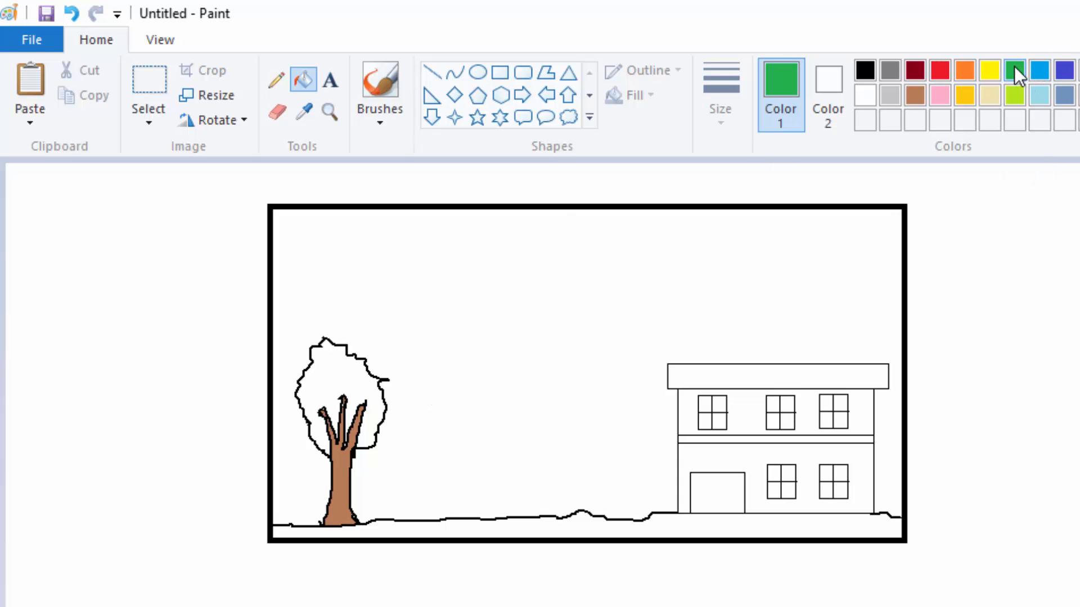
click(345, 367)
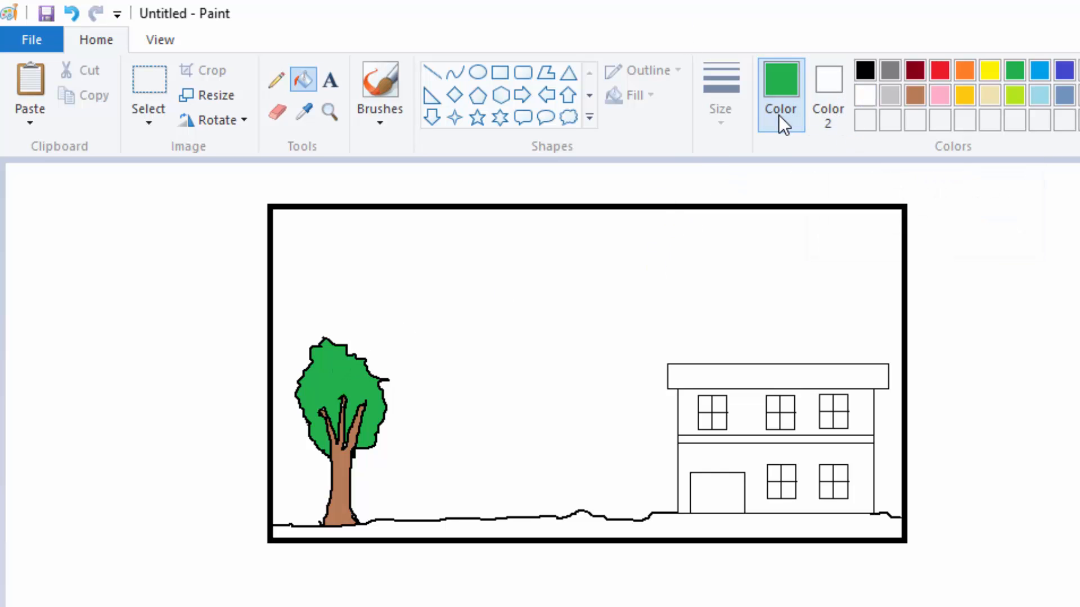
Step: Add small wavy white leaf marks across the green crown with the Pencil at its thinnest size
click(865, 94)
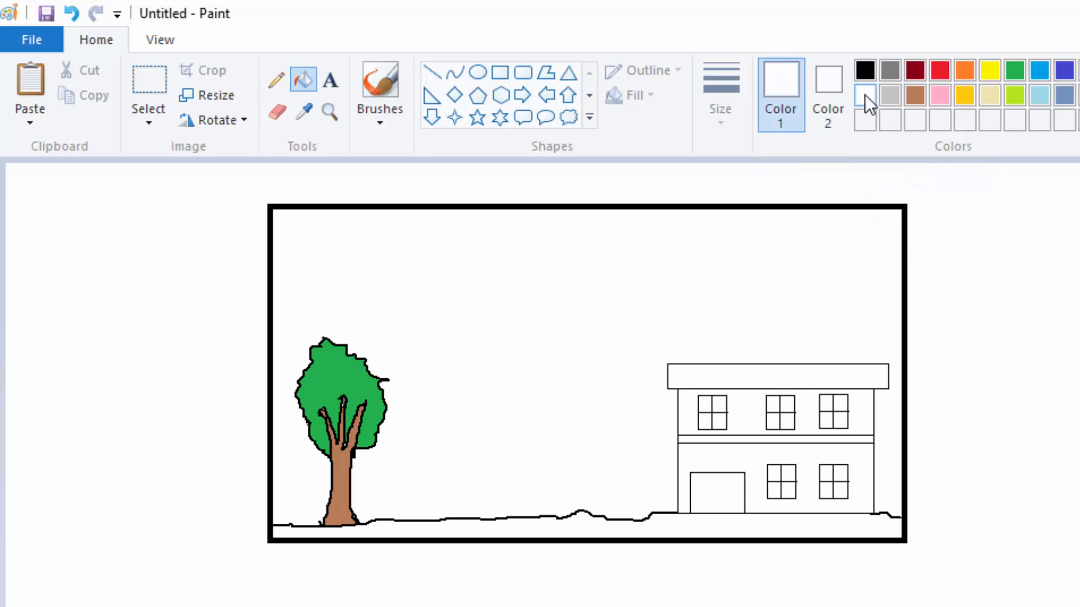
click(275, 82)
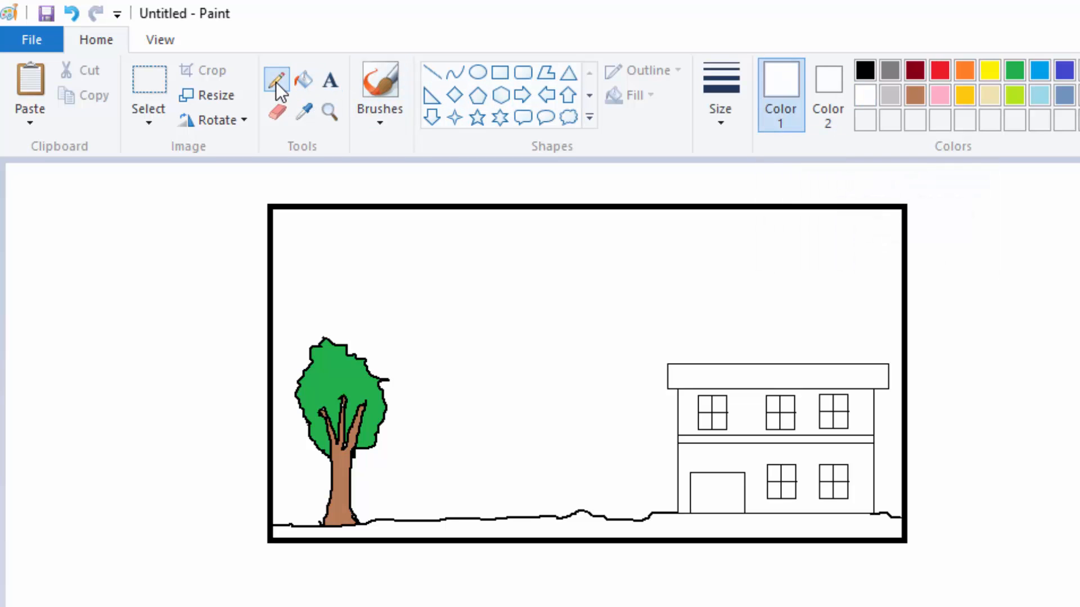
click(722, 119)
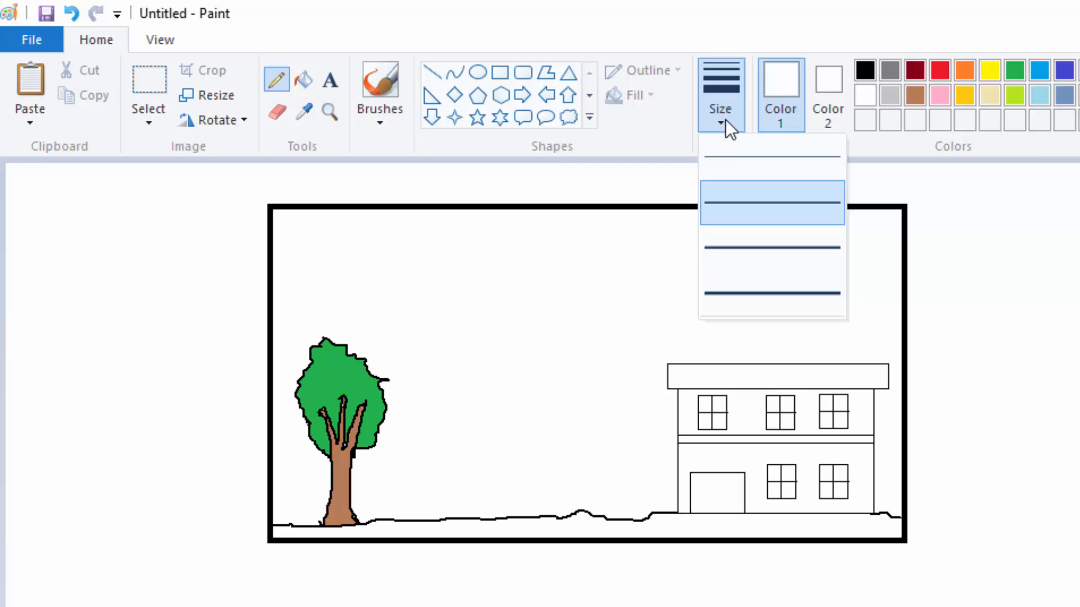
click(730, 158)
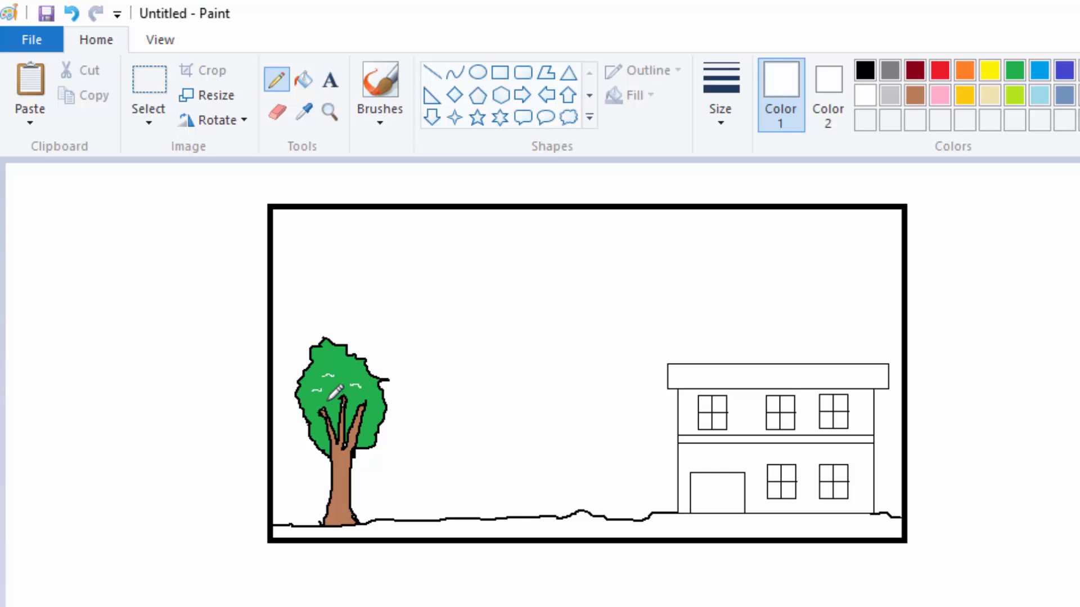
drag(334, 398, 328, 400)
drag(325, 360, 332, 359)
Step: Fill the ground strip beneath the tree and the building with lime green
click(1015, 96)
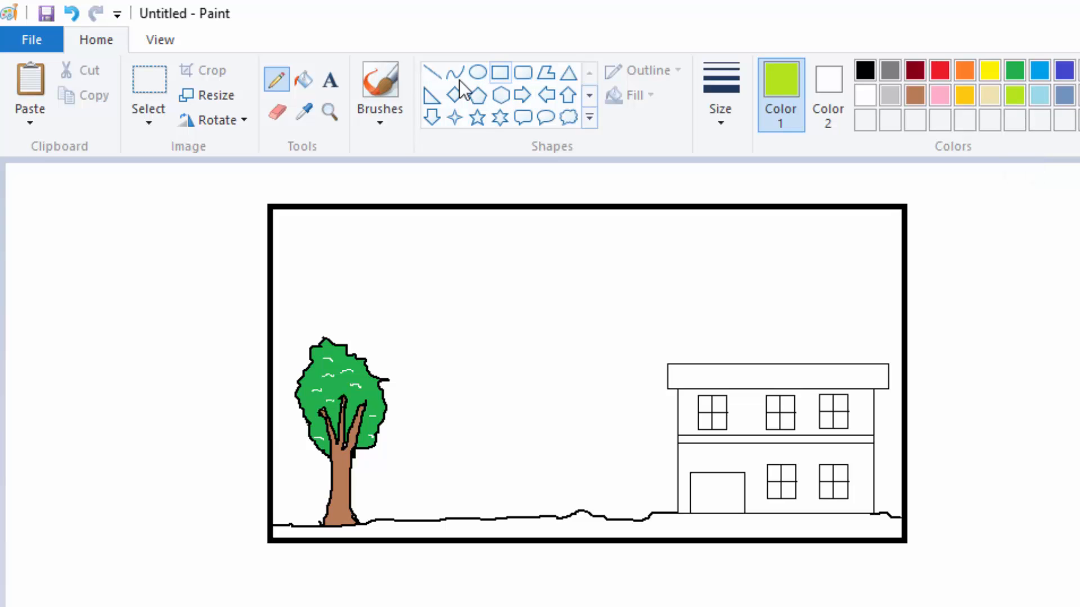
click(304, 79)
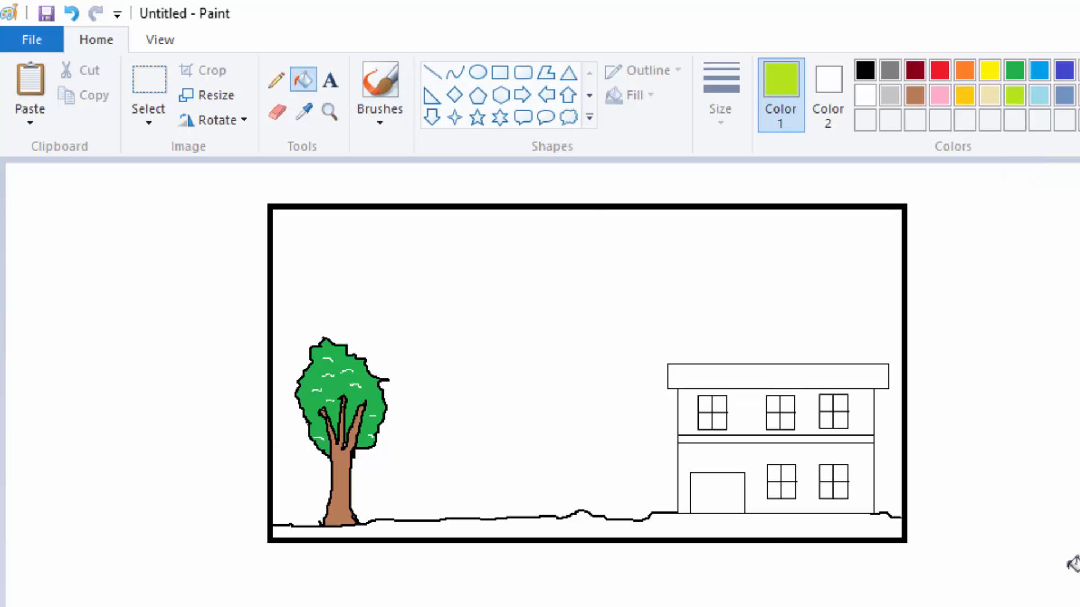
click(776, 526)
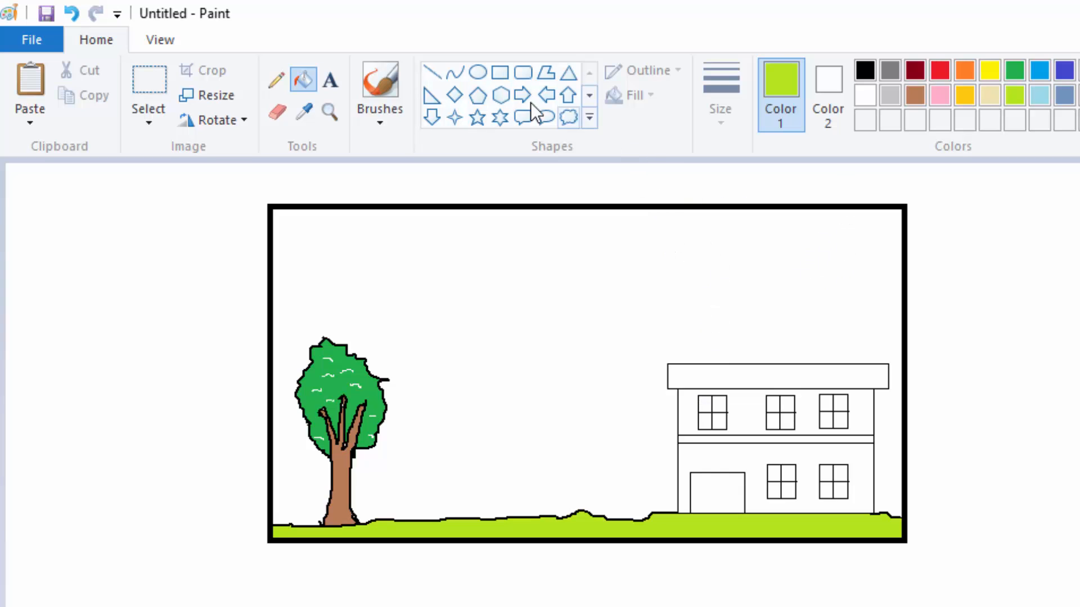
Step: Scatter short black grass strokes across the green ground with the Pencil at its thinnest size
click(864, 70)
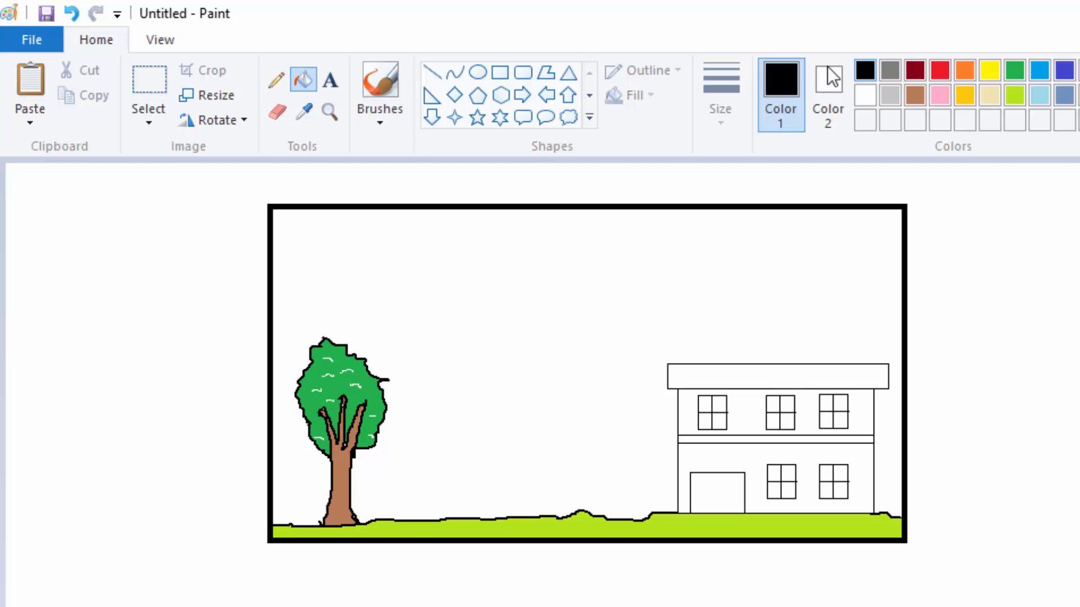
click(276, 81)
click(730, 112)
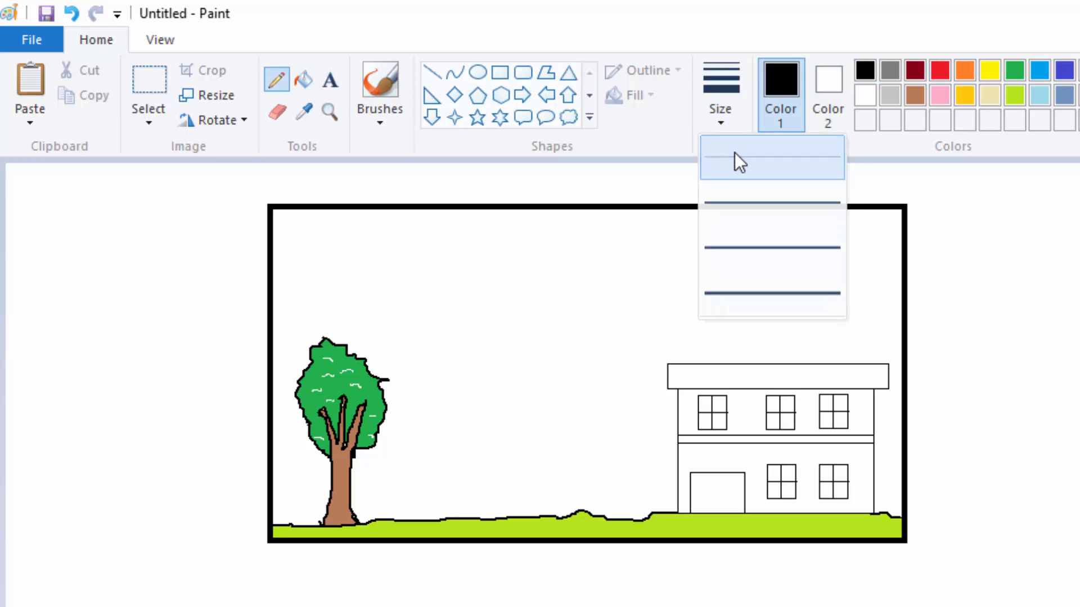
click(735, 154)
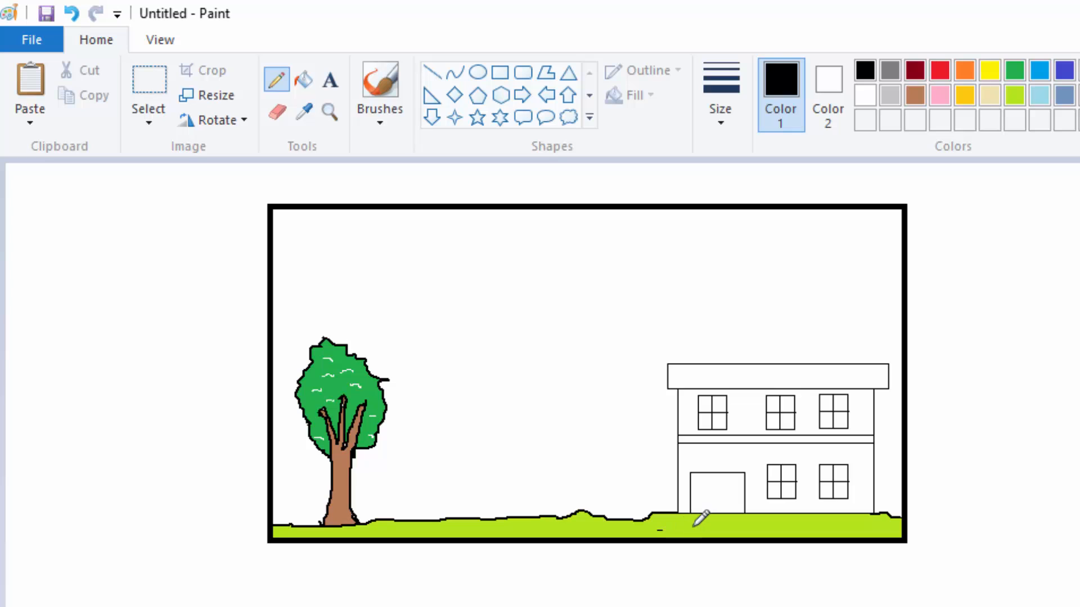
drag(693, 528, 701, 527)
drag(526, 525, 536, 526)
drag(407, 531, 415, 530)
drag(287, 534, 289, 533)
drag(720, 523, 851, 525)
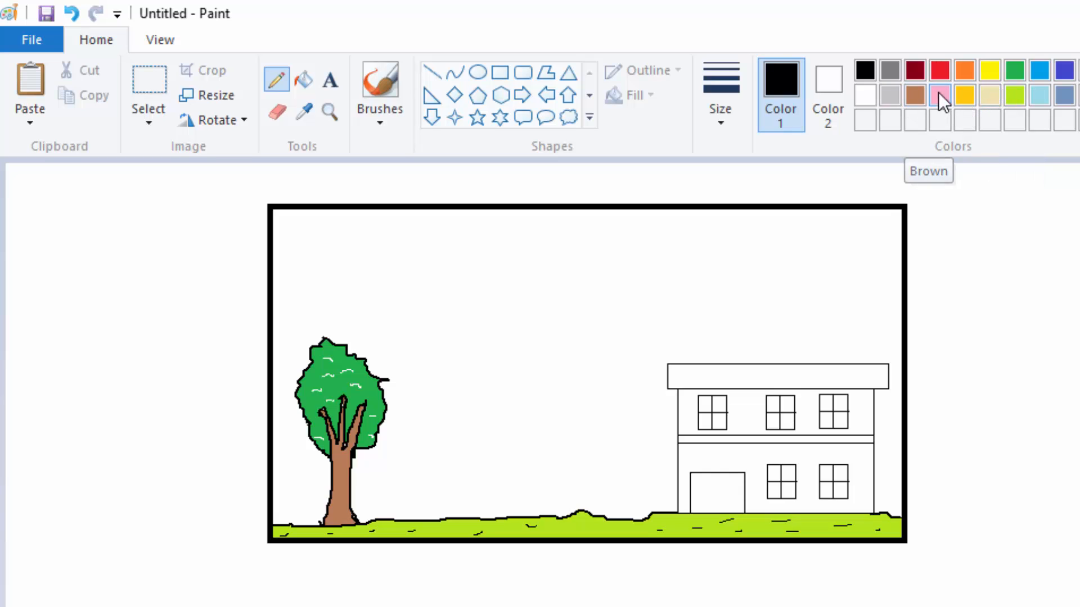
Step: Fill the upper and ground-floor walls of the building with yellow
click(988, 69)
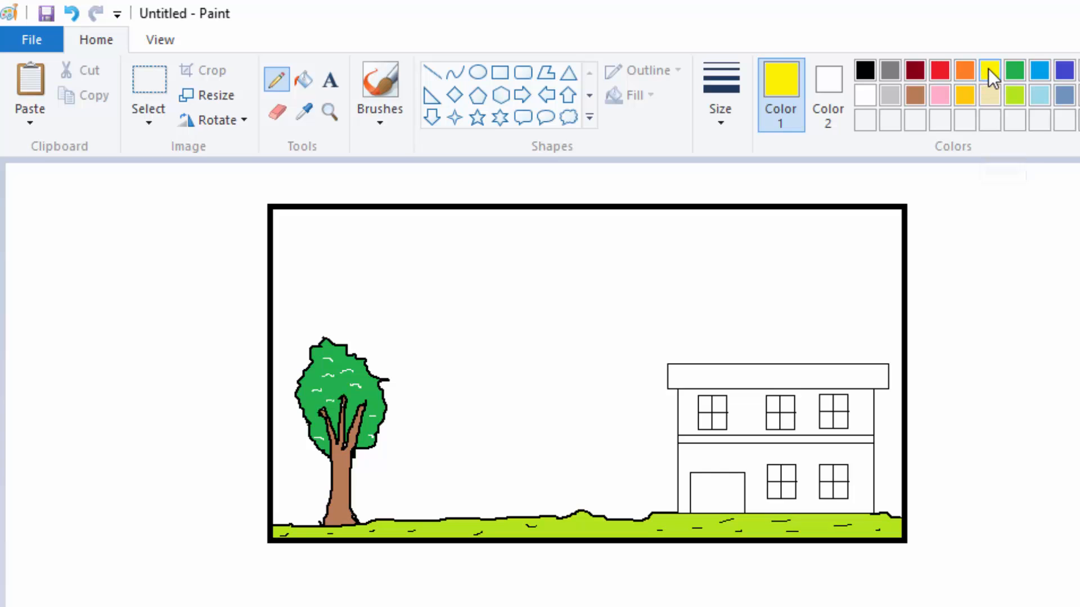
click(303, 82)
click(749, 412)
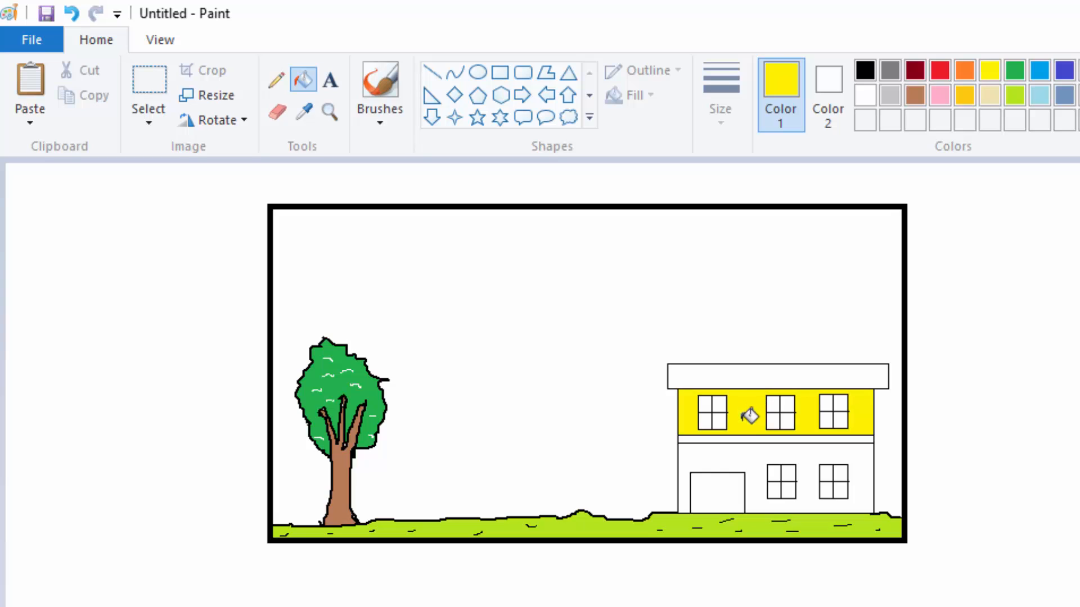
click(718, 458)
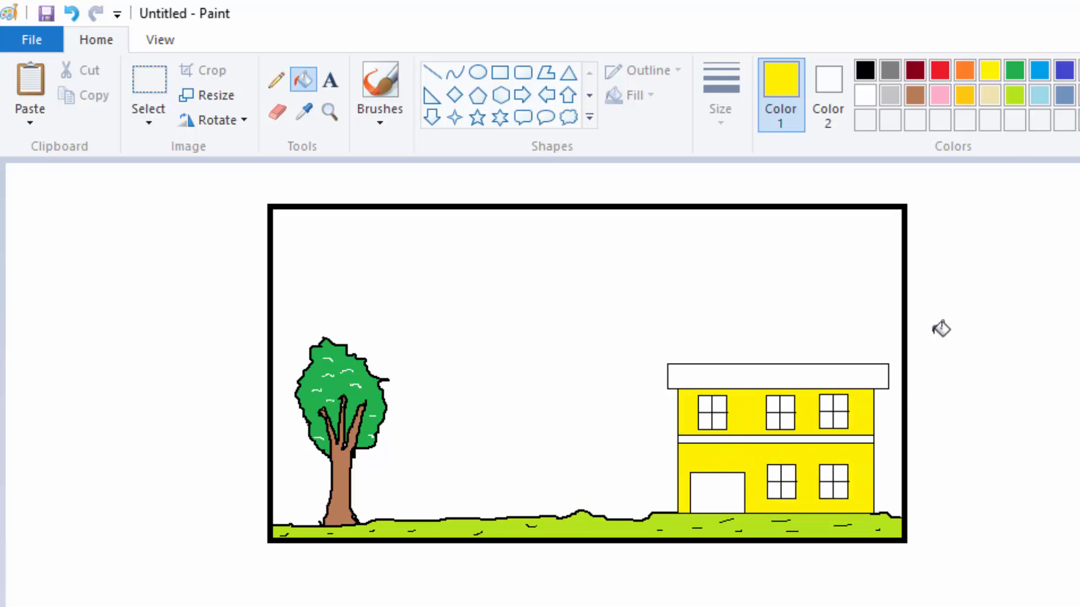
Step: Fill the band between the floors and the roof with light gray, and the sky with pale blue
click(893, 97)
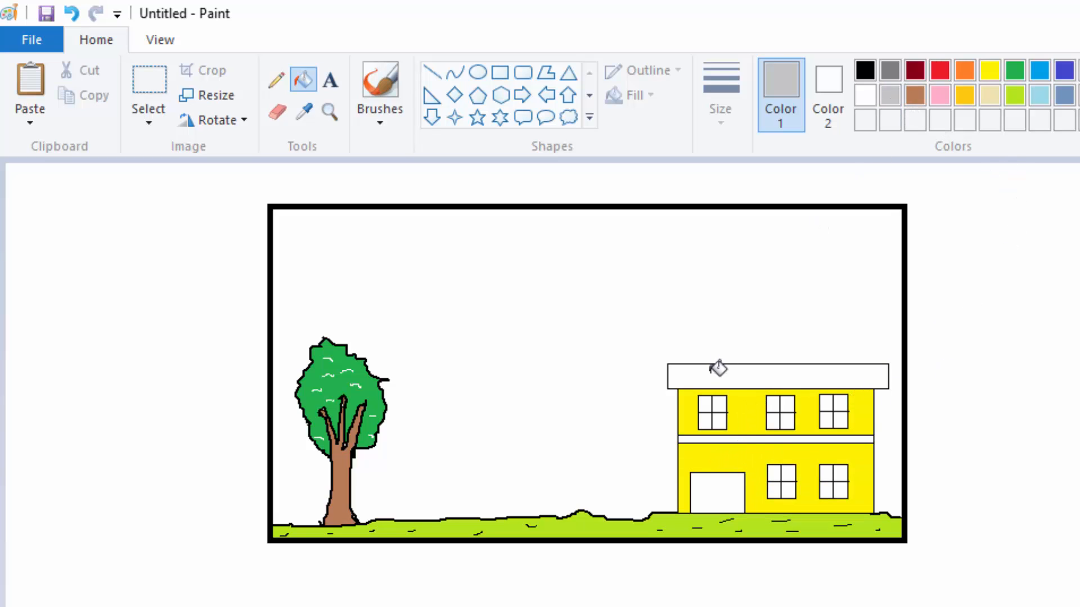
click(749, 438)
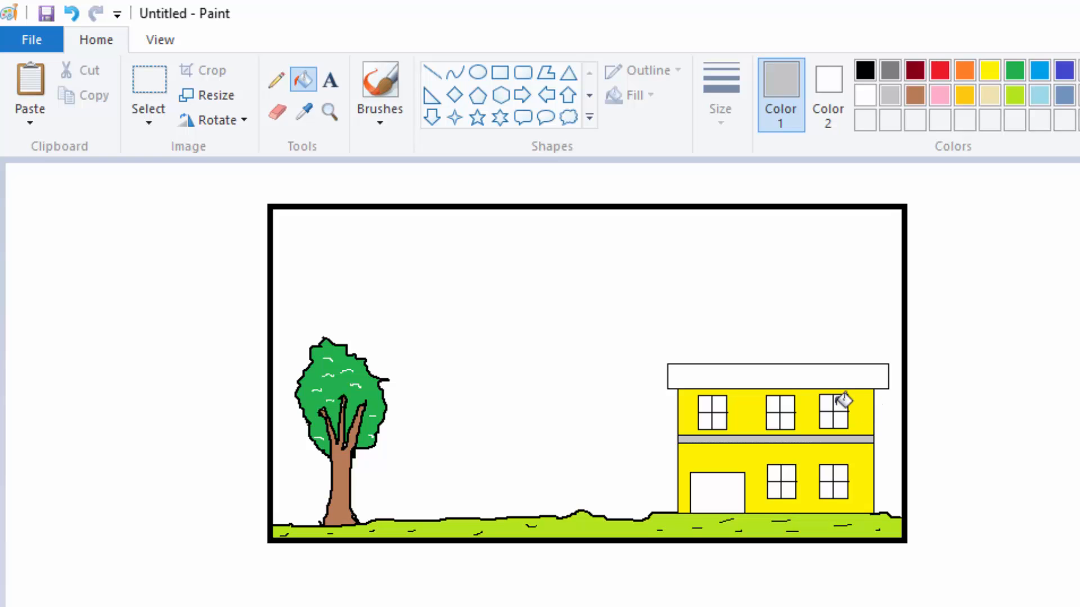
click(774, 371)
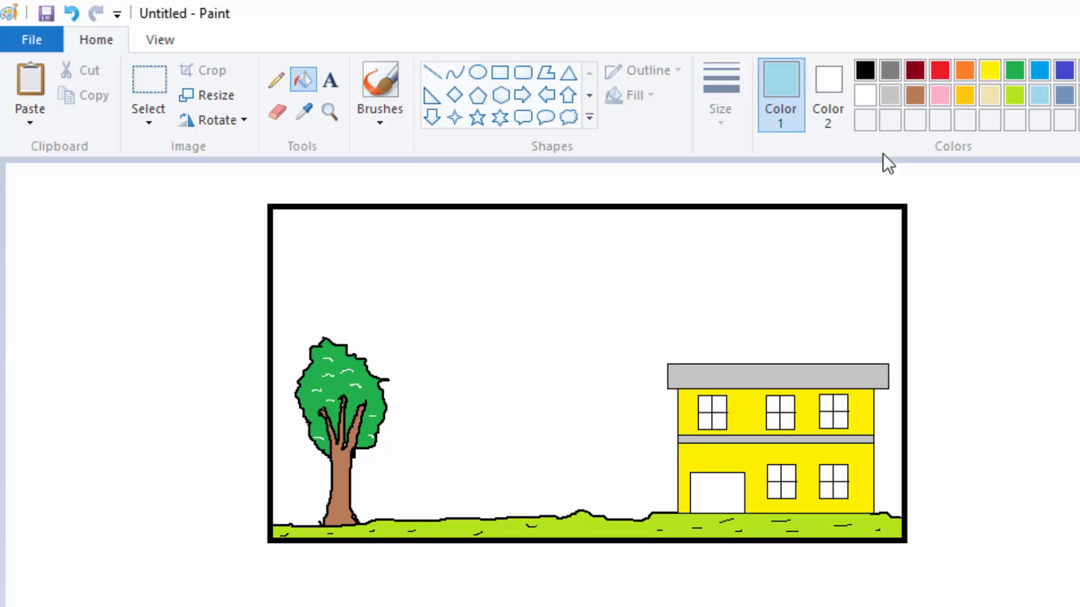
click(508, 275)
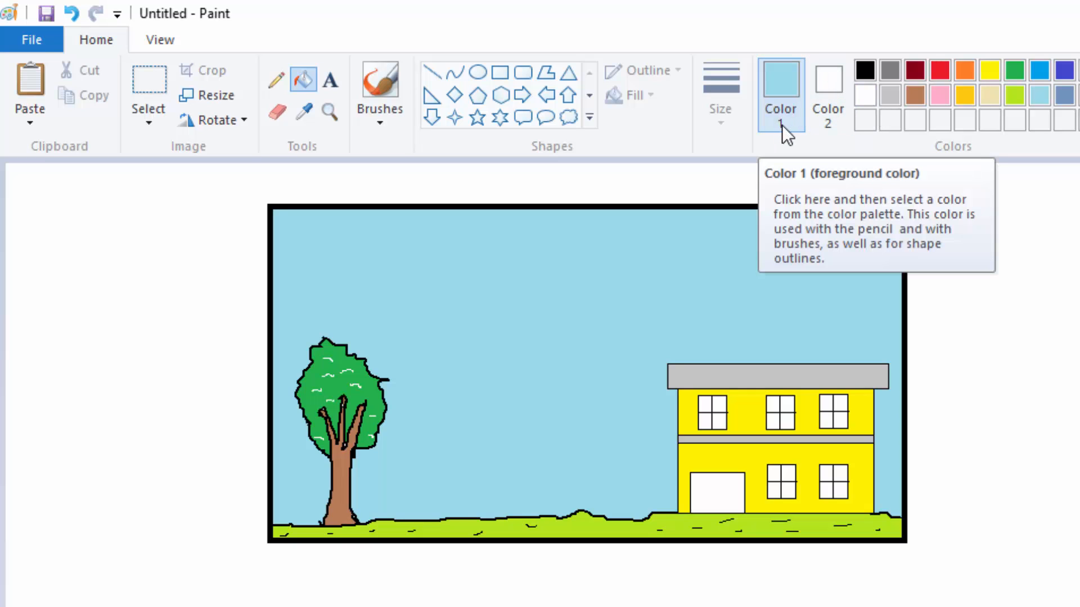
Step: Draw a white circle in the sky above and to the right of the tree and fill it with white
click(864, 94)
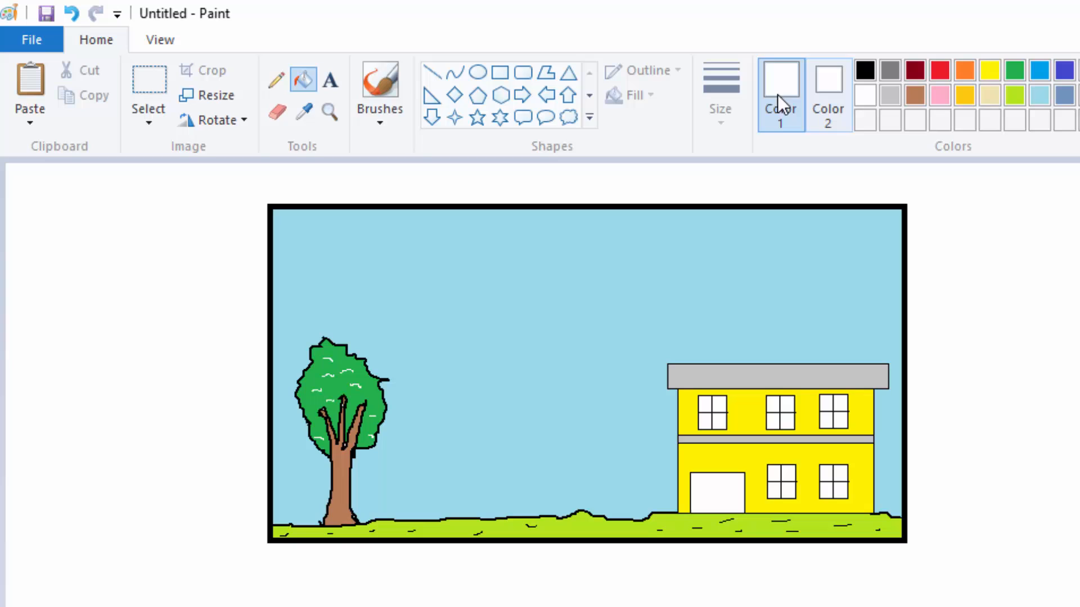
click(477, 72)
drag(388, 237, 449, 296)
click(303, 80)
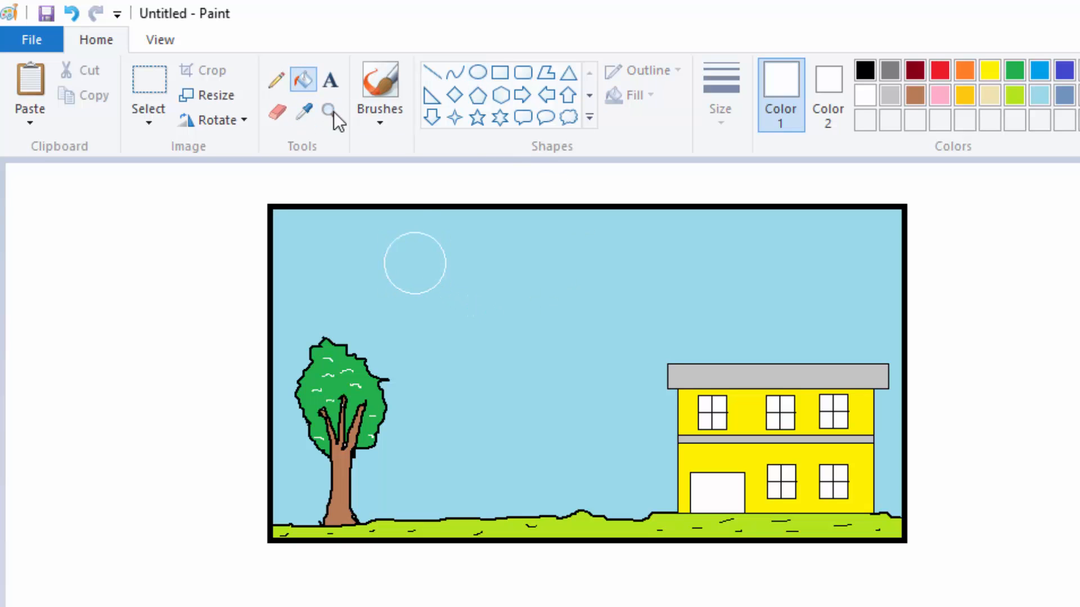
click(421, 269)
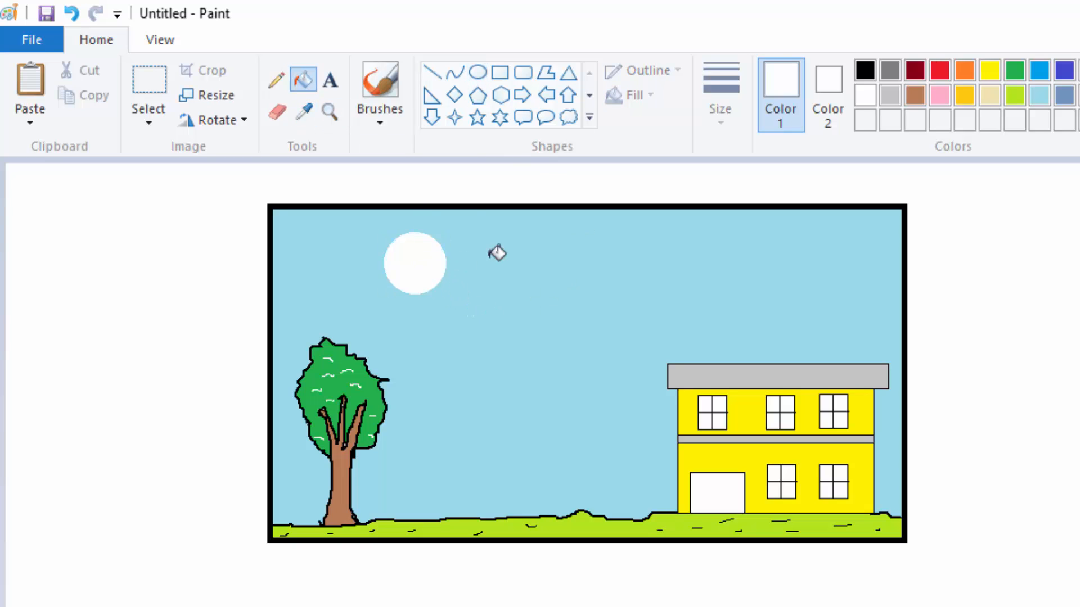
Step: Draw five white rays fanning out from the sides and underside of the sun with the Line shape at its thinnest size
click(429, 71)
click(722, 118)
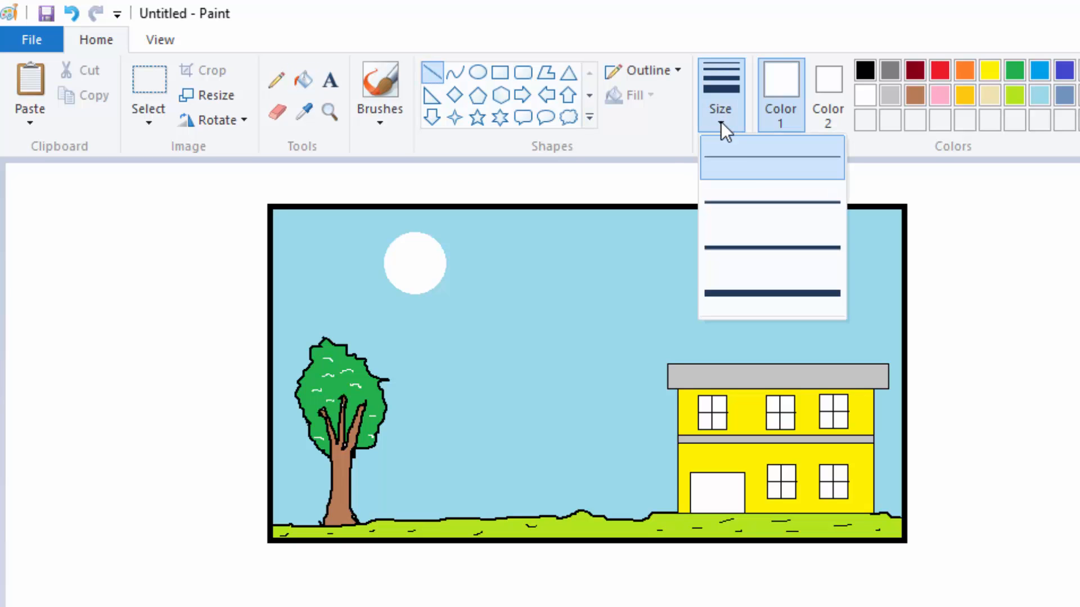
click(742, 168)
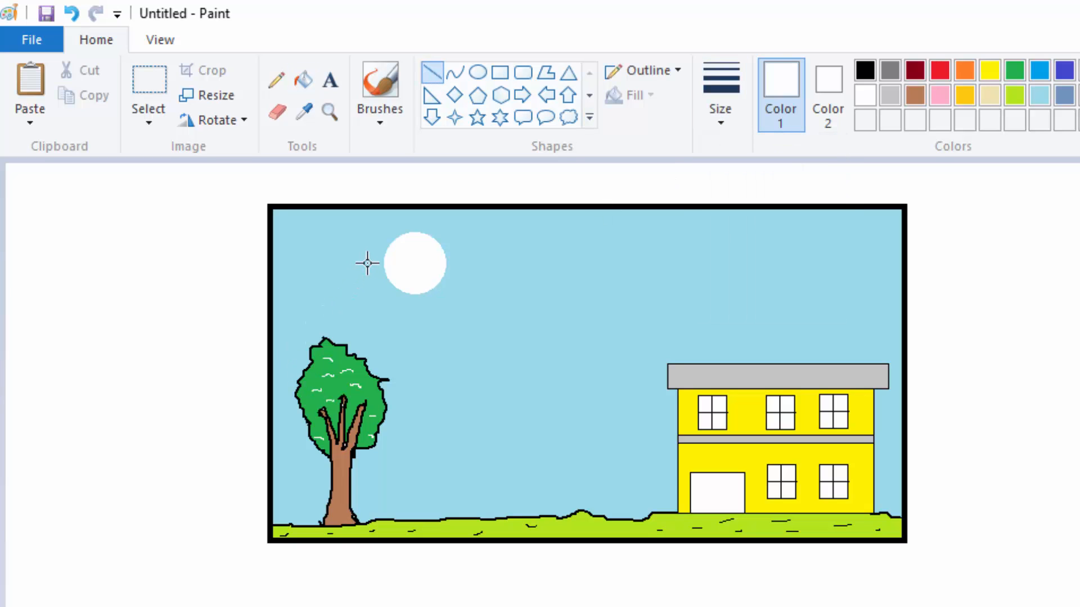
drag(376, 272, 321, 293)
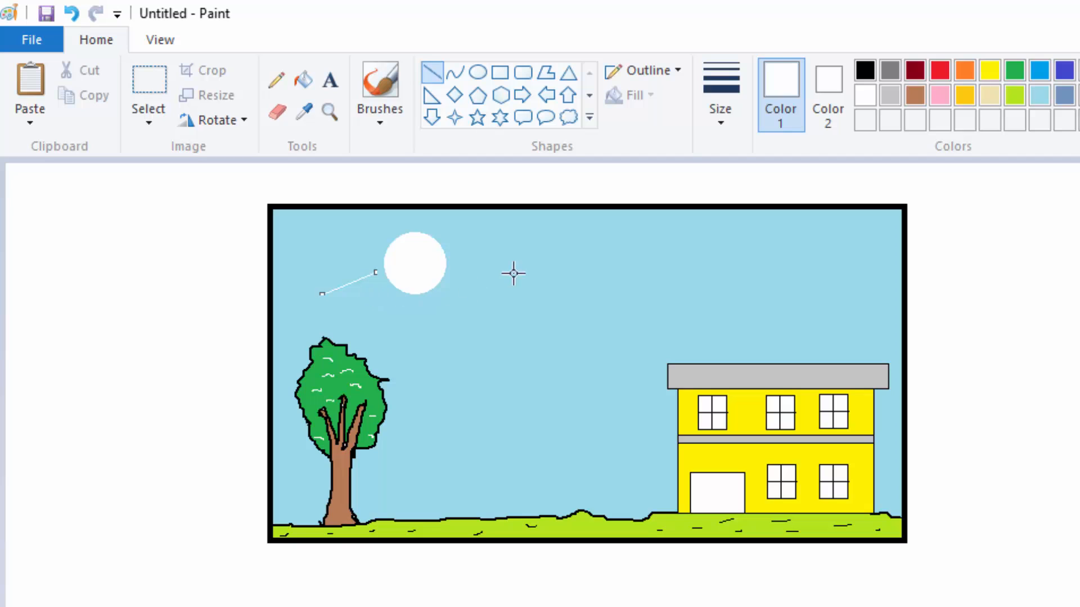
drag(390, 290, 362, 323)
drag(418, 303, 430, 355)
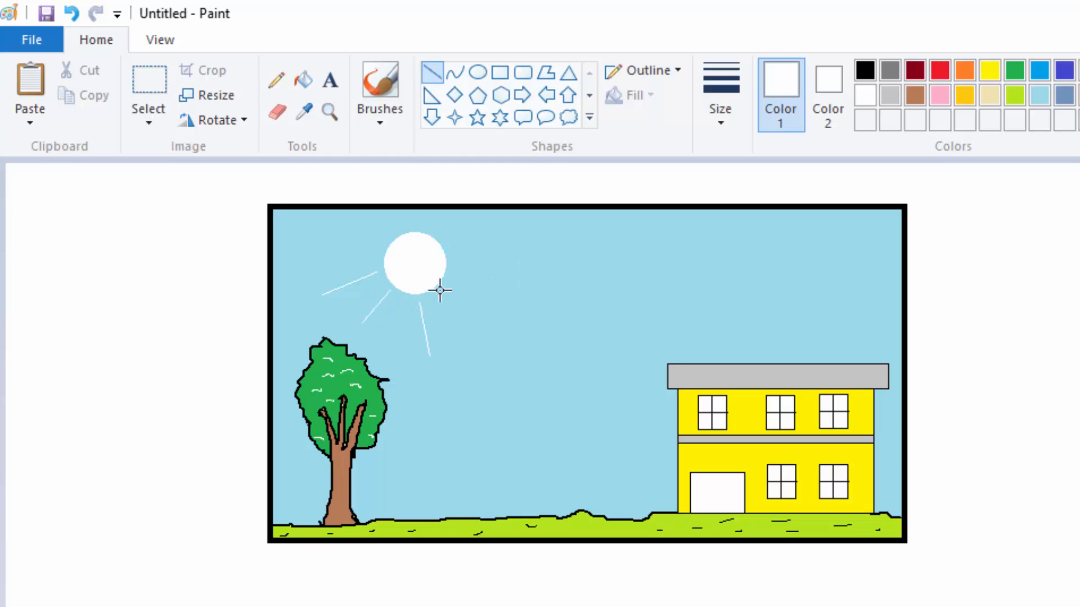
drag(441, 291, 492, 331)
drag(458, 255, 522, 265)
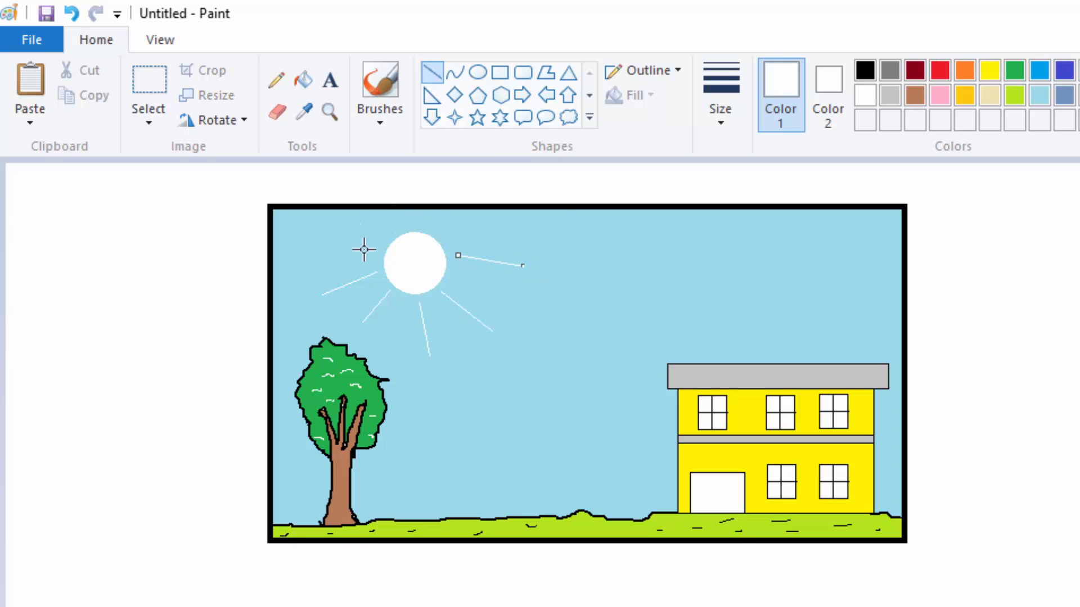
click(70, 13)
drag(455, 264, 529, 270)
click(585, 235)
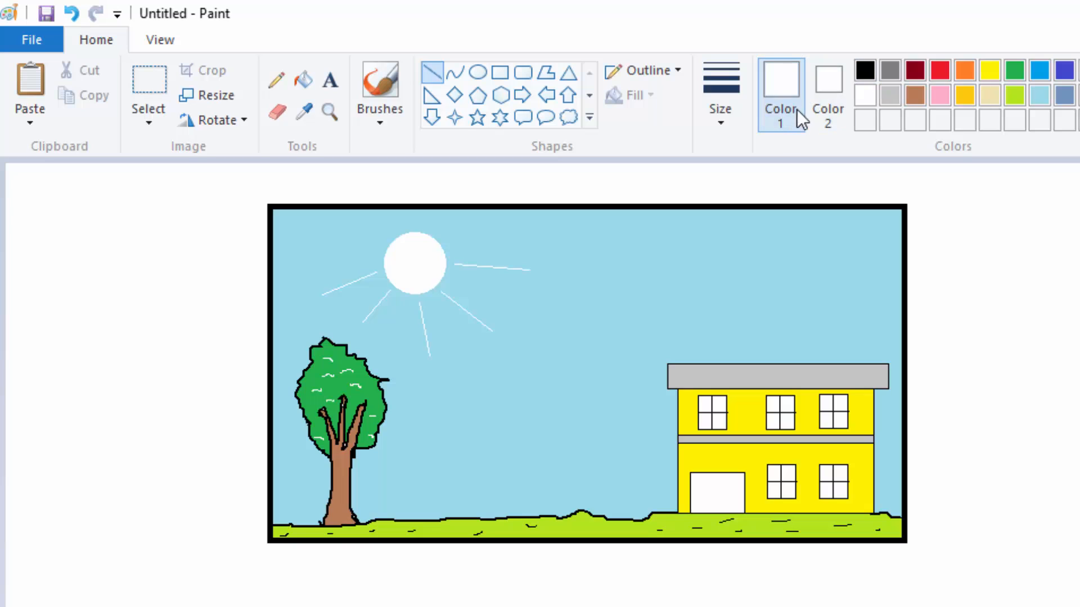
Step: Draw three small black birds in the sky below the sun's rays with the Pencil, using its third size after the first bird's wings
click(863, 68)
click(713, 117)
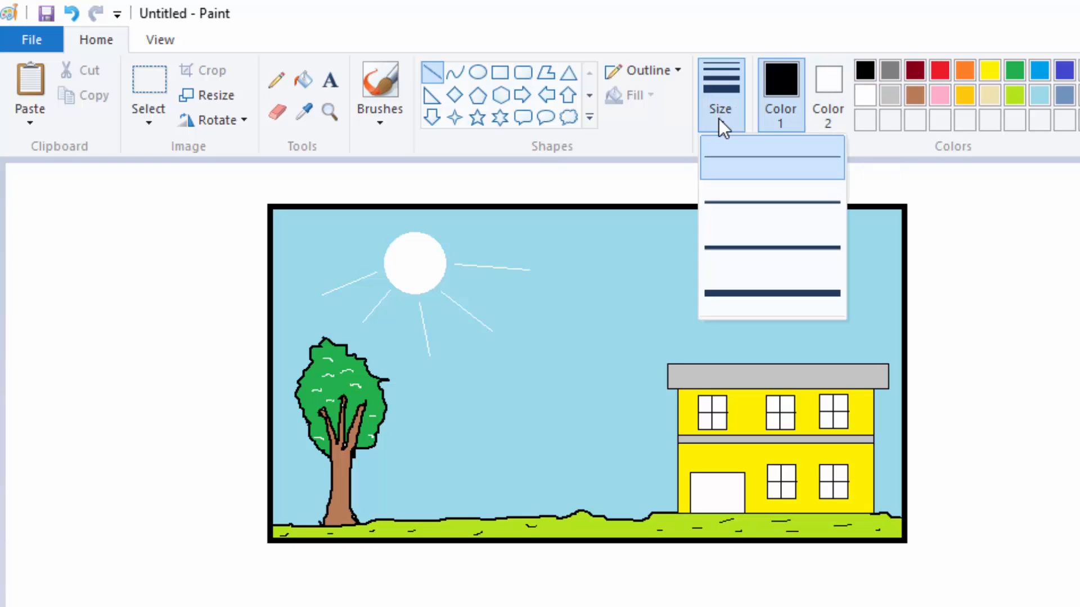
click(733, 290)
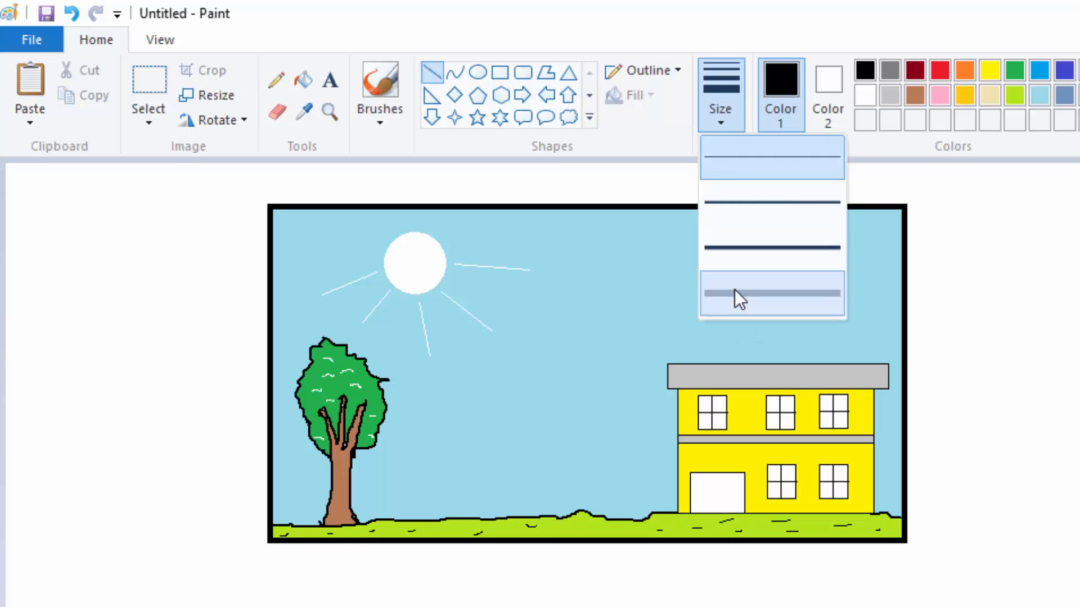
click(274, 82)
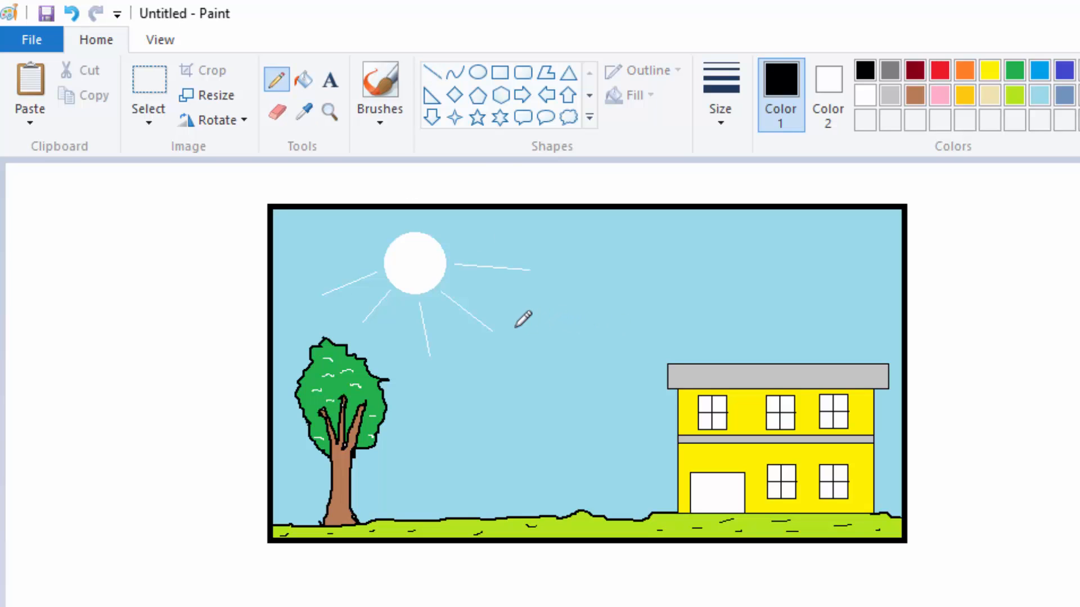
drag(514, 327, 557, 328)
click(722, 121)
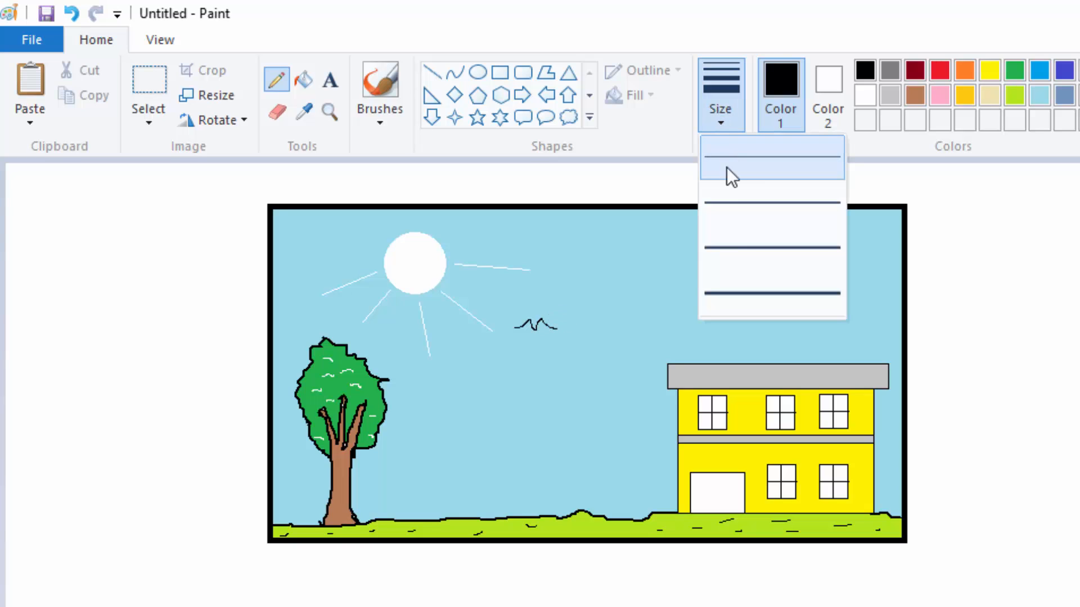
click(731, 242)
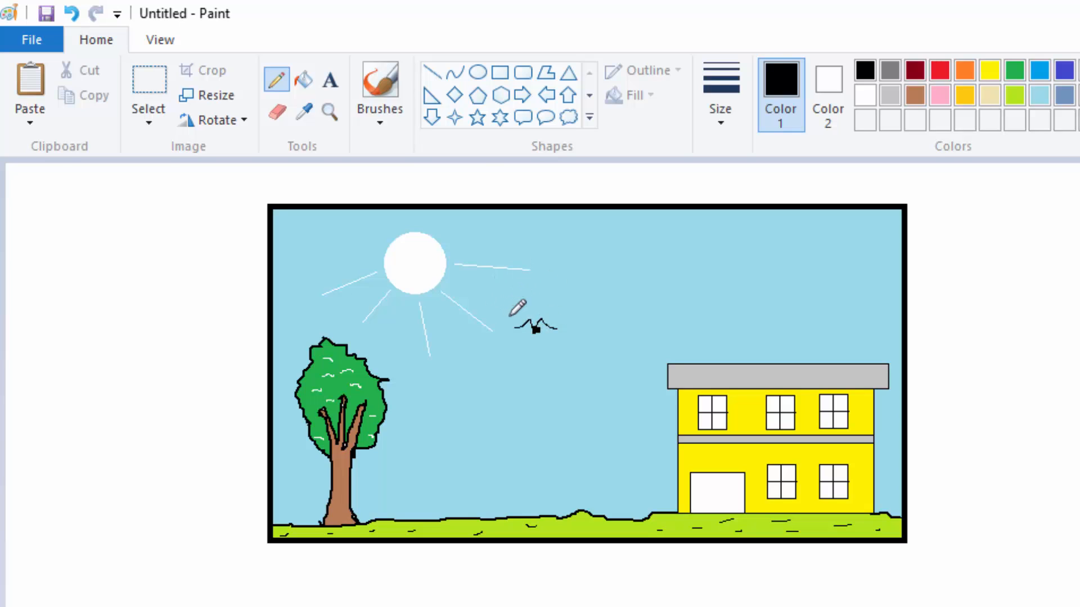
drag(465, 355, 499, 361)
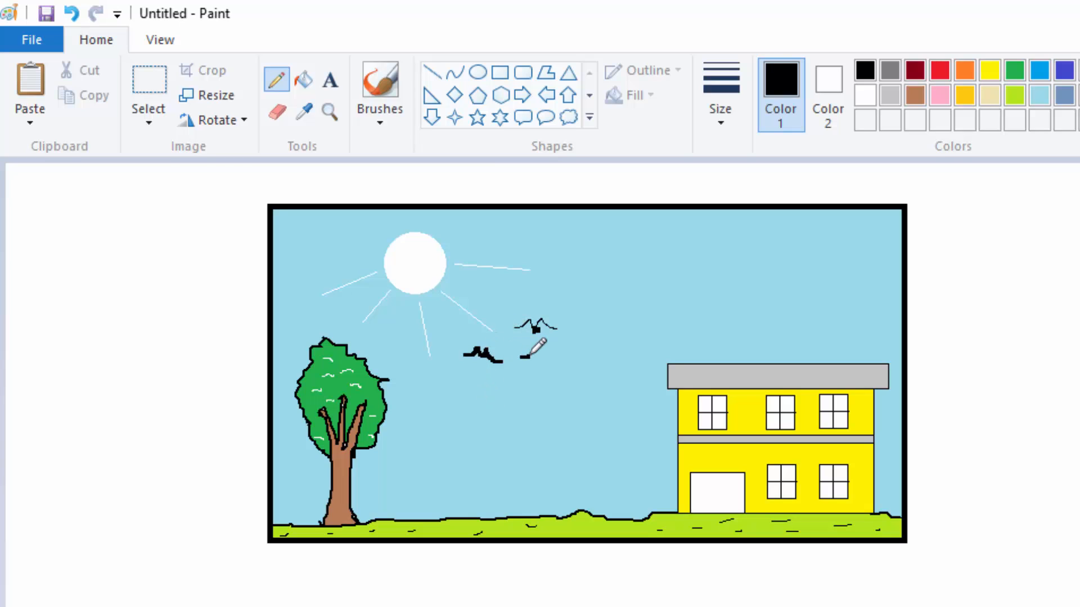
drag(532, 354, 551, 364)
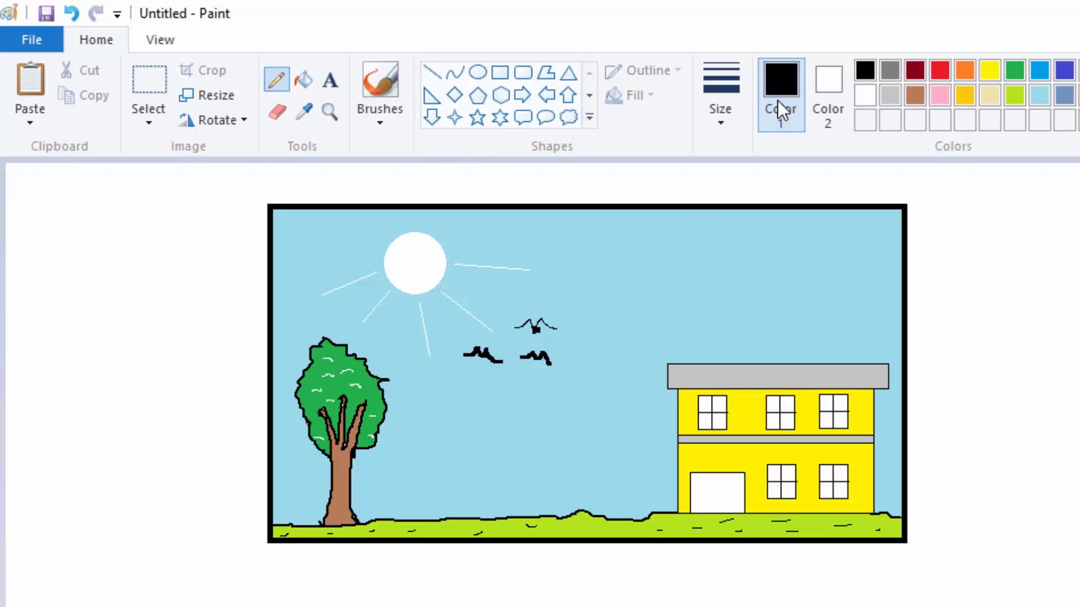
Step: Draw a wide, flat white cloud in the upper sky with the Cloud callout shape and fill it with white
click(865, 93)
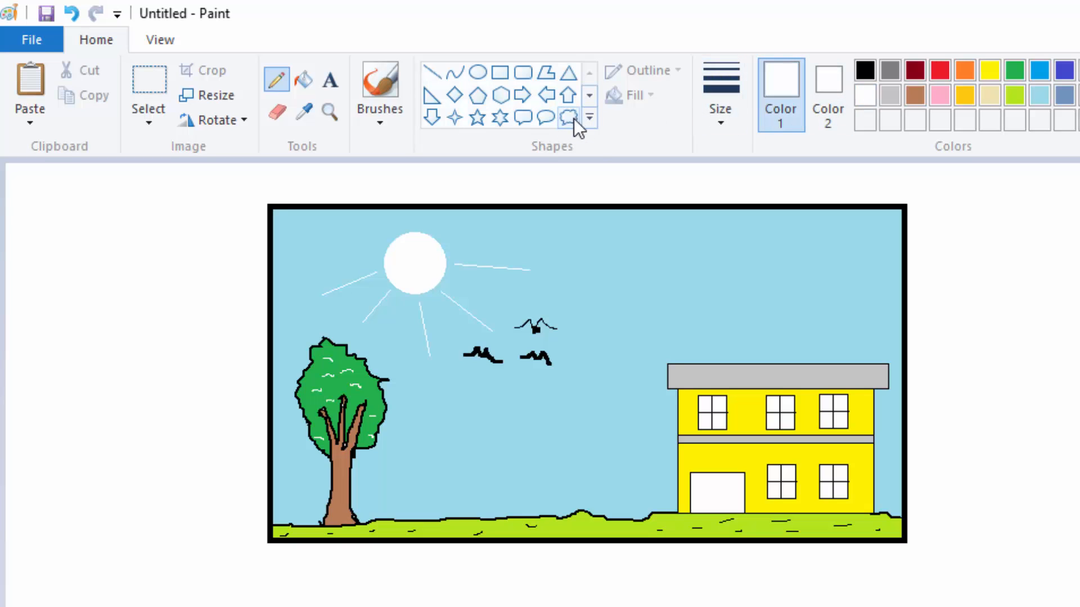
click(591, 119)
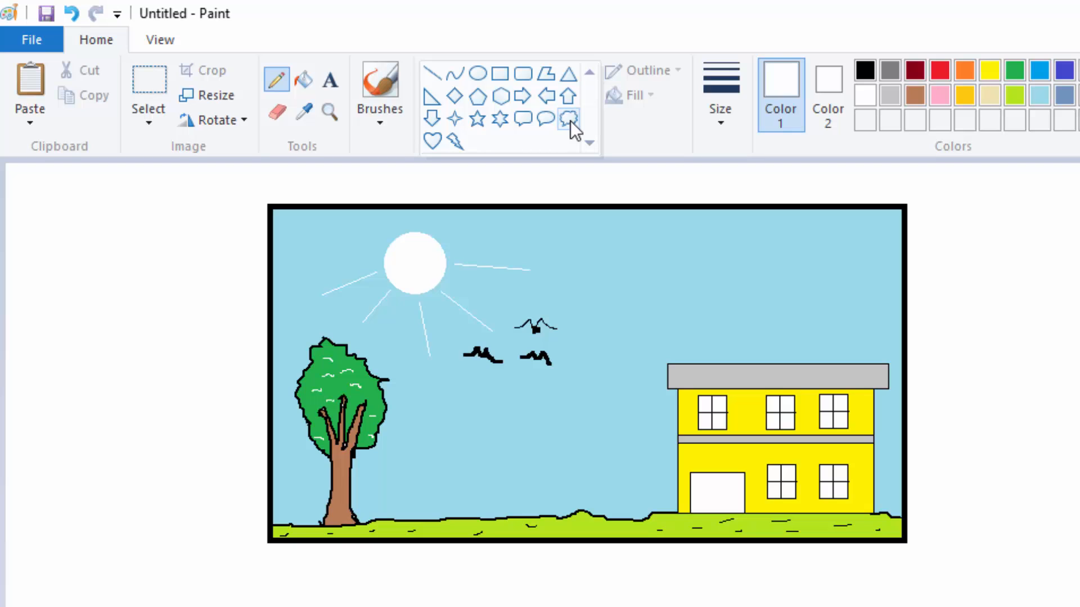
click(569, 118)
drag(604, 238, 768, 267)
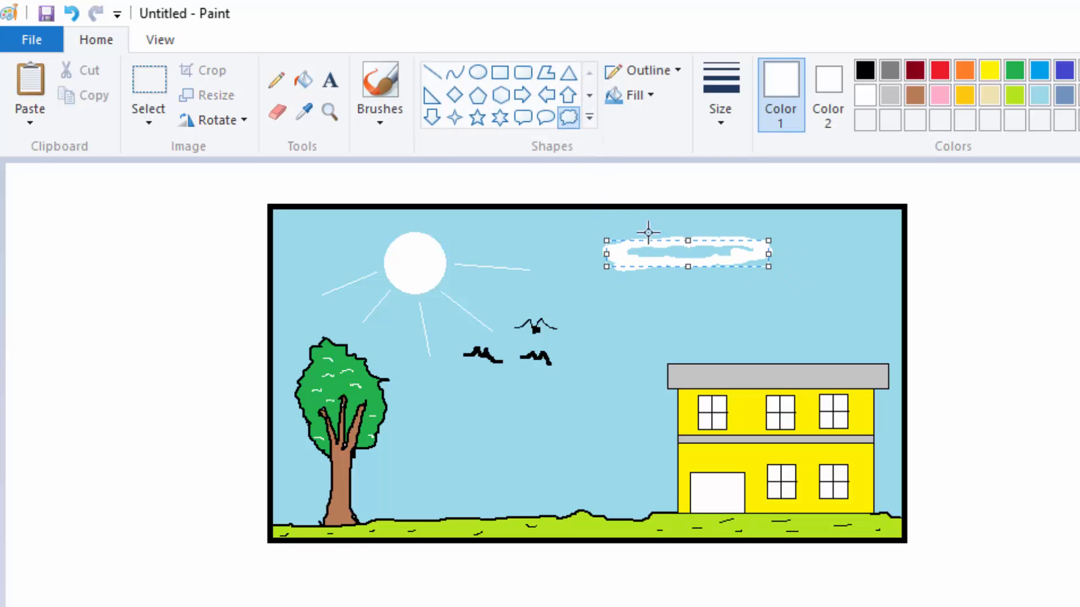
click(308, 79)
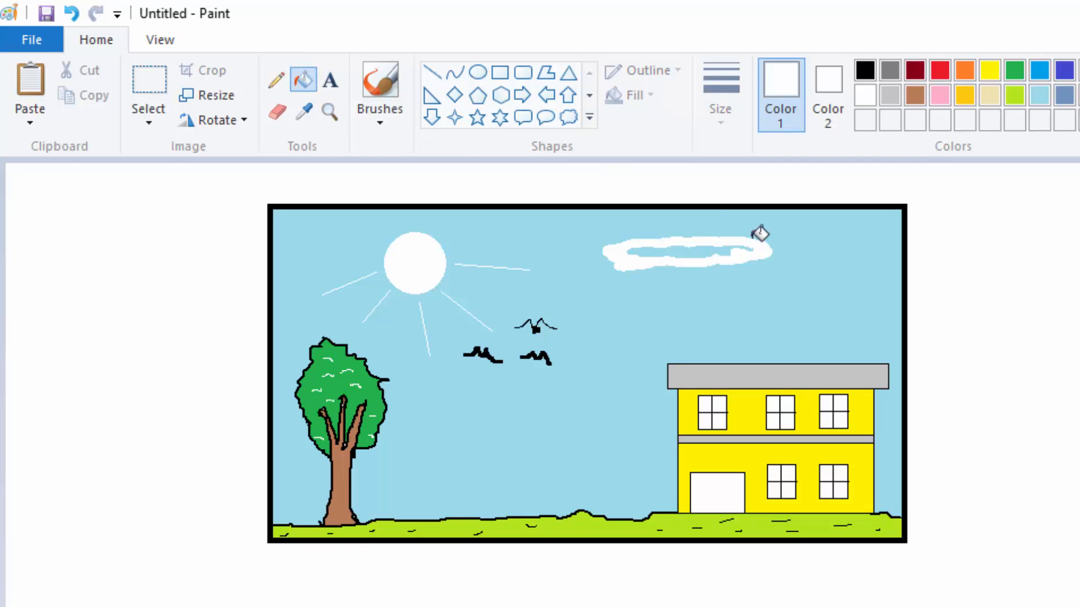
click(719, 247)
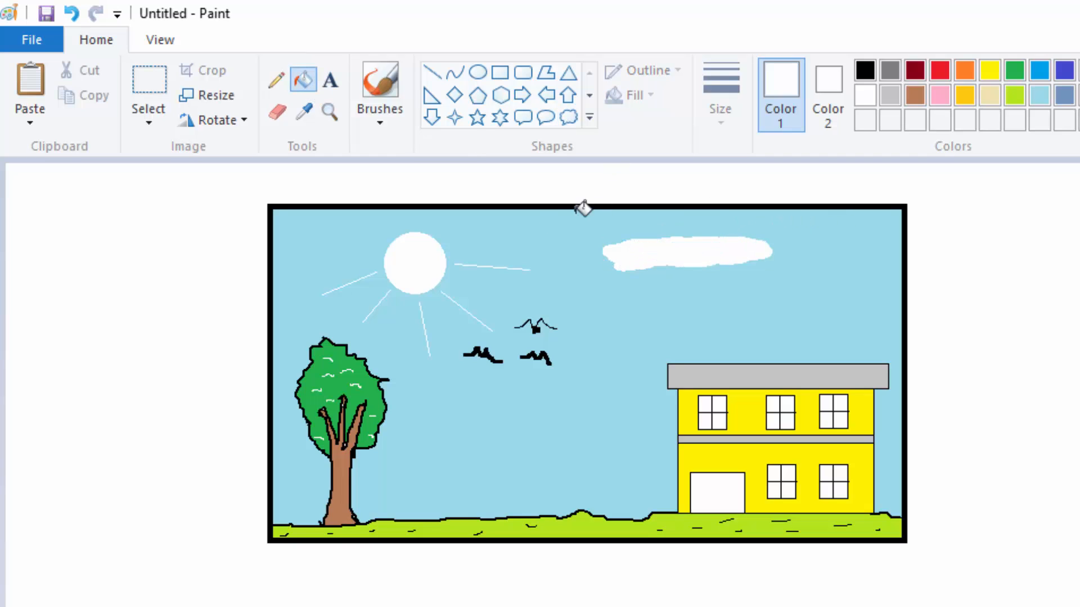
Step: Outline a second white cloud above the building's roof with the Pencil at its thickest size and fill it with white
click(589, 117)
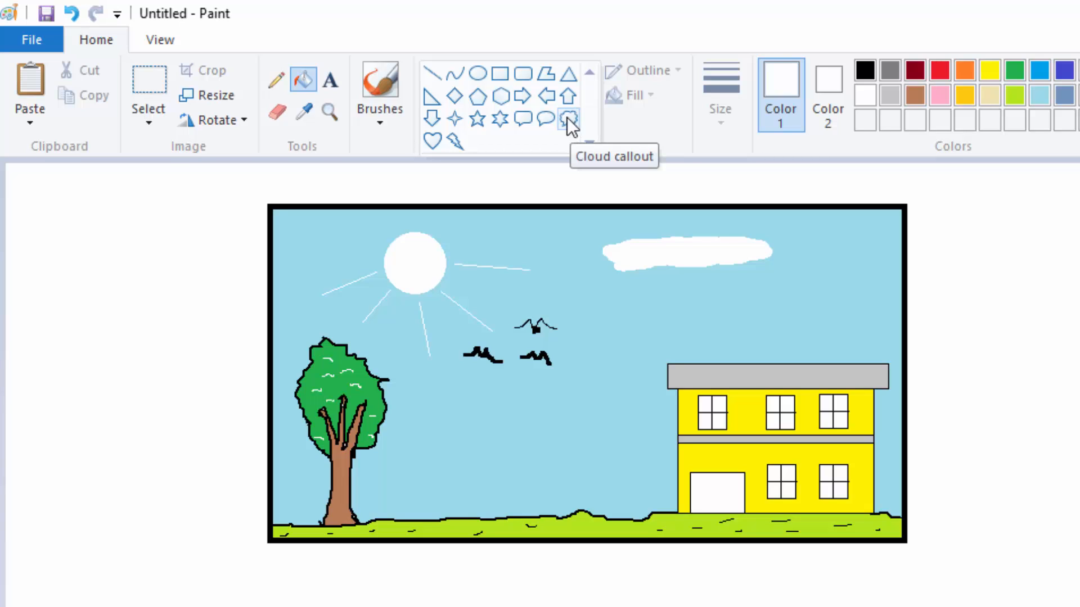
click(273, 80)
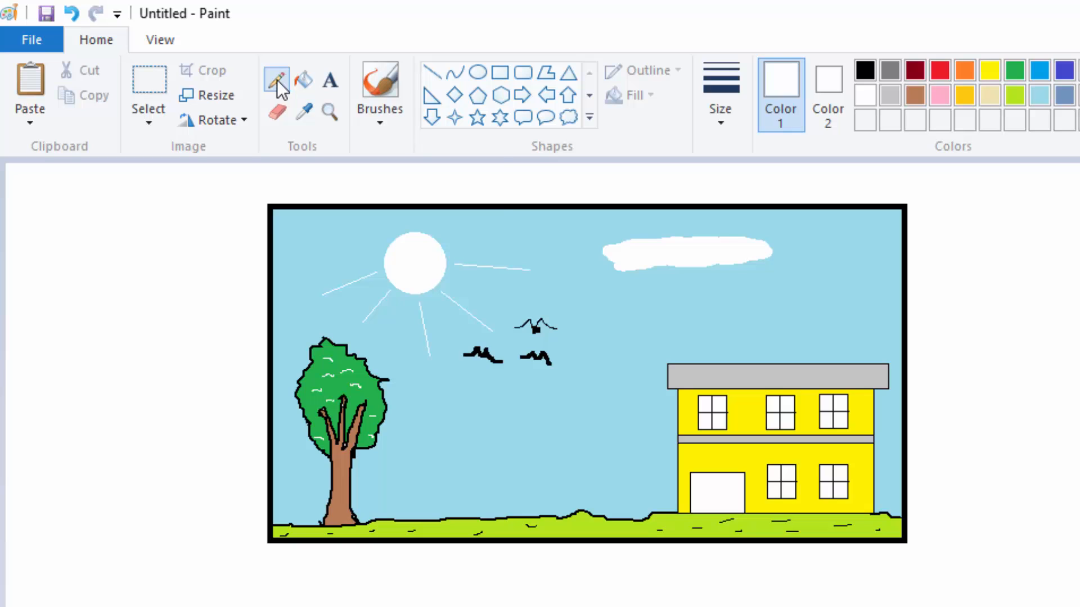
click(720, 119)
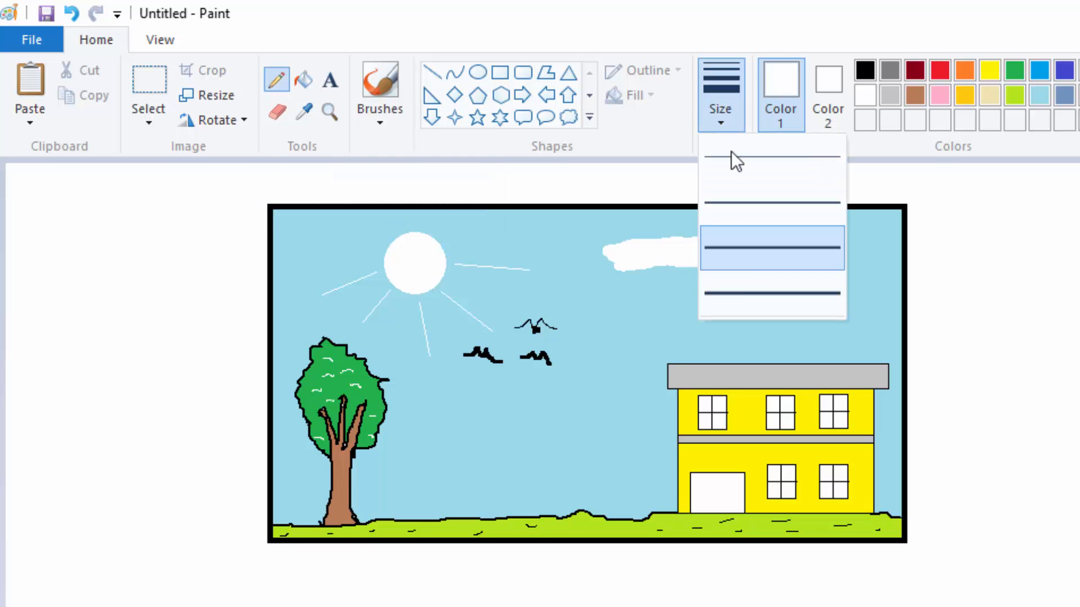
click(747, 291)
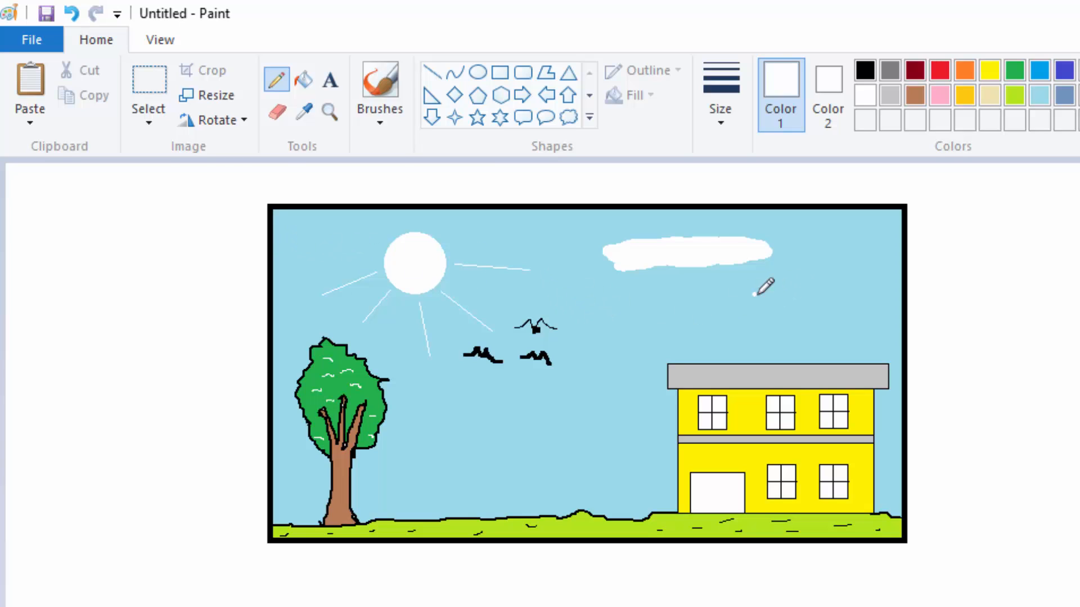
mouse_move(754, 294)
mouse_down()
mouse_move(805, 288)
mouse_move(862, 309)
mouse_move(845, 325)
mouse_move(823, 311)
mouse_move(764, 326)
mouse_move(713, 314)
mouse_move(758, 298)
mouse_up()
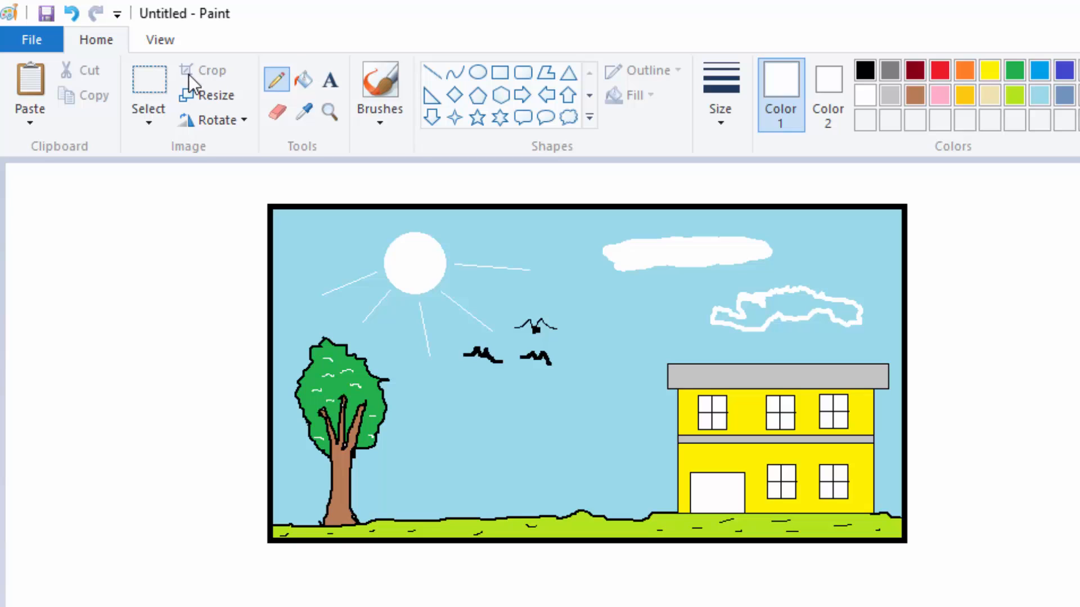
click(303, 80)
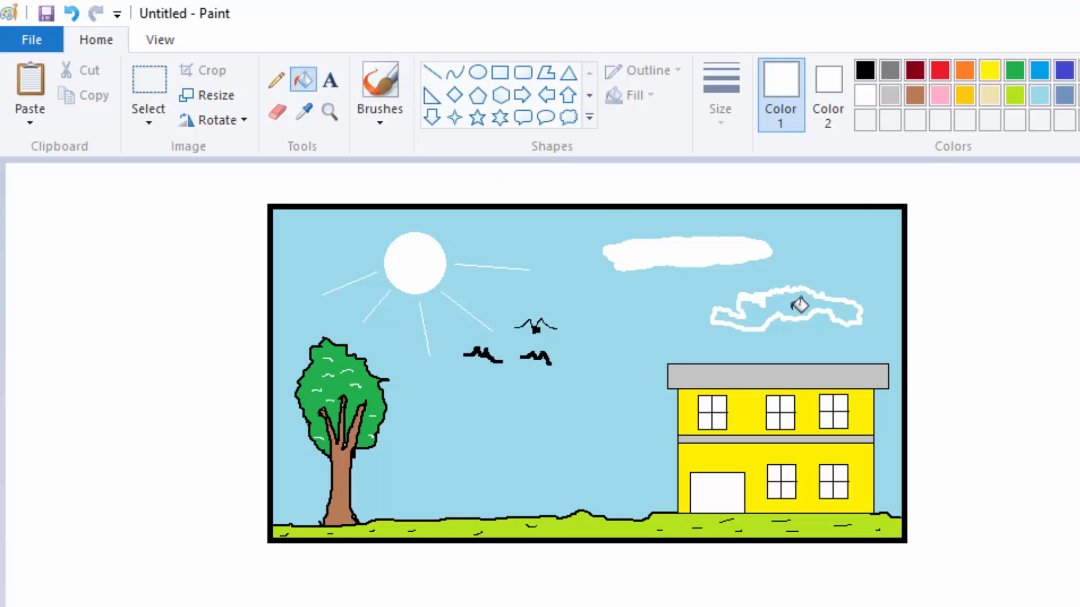
click(799, 304)
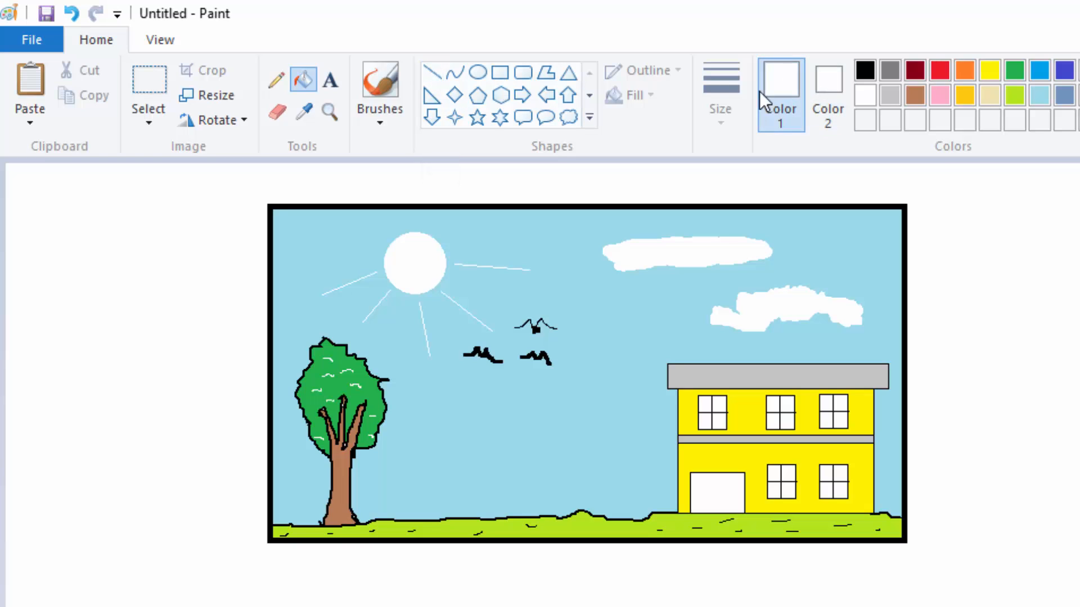
Step: Draw two thin black rectangles side by side inside the building's white doorway as double door panels
click(866, 68)
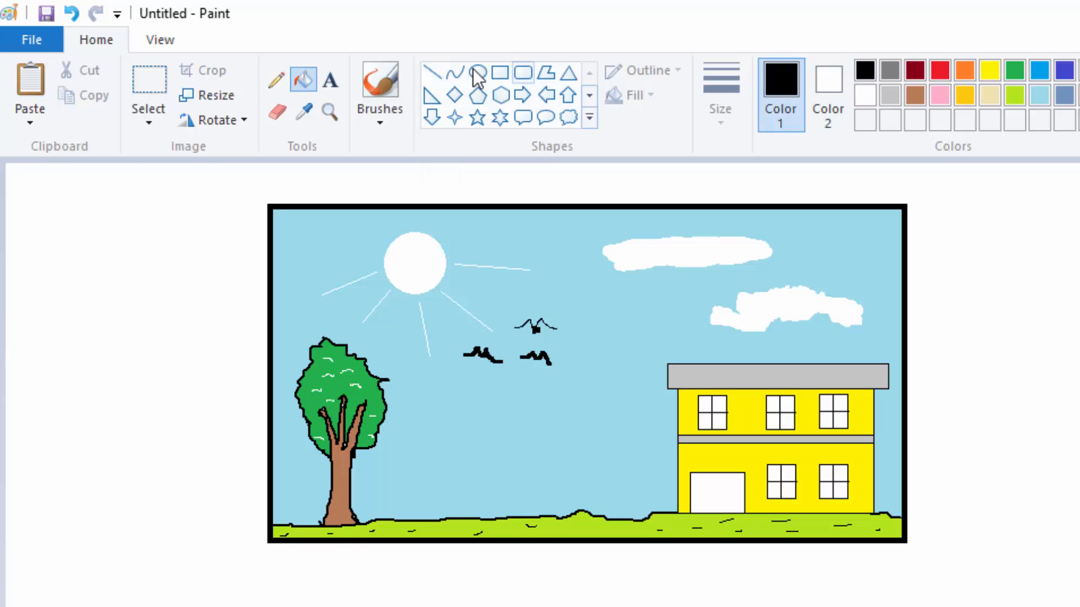
click(431, 68)
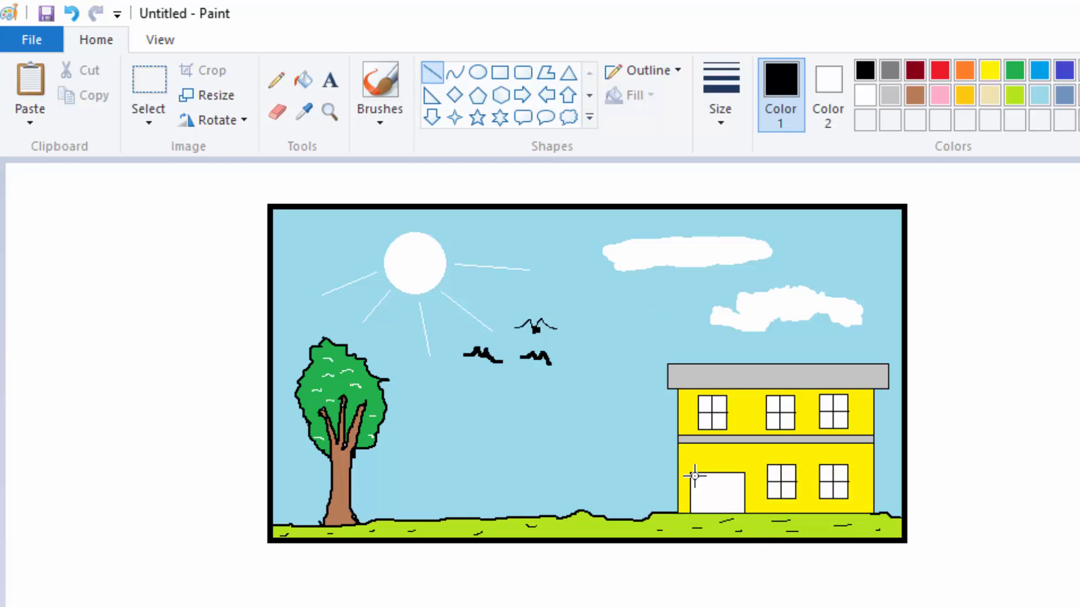
click(499, 79)
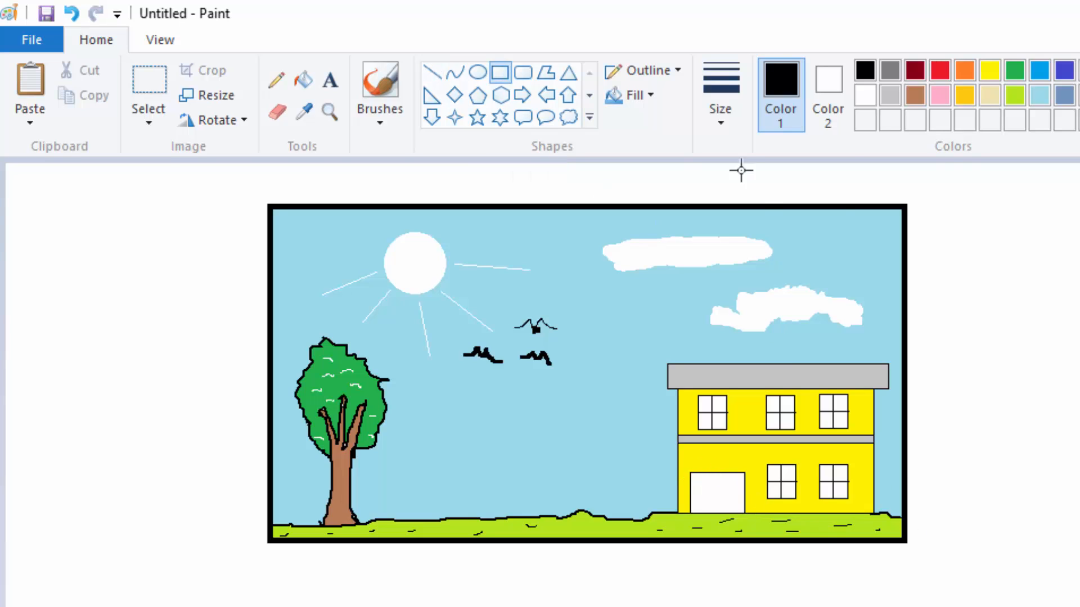
click(721, 119)
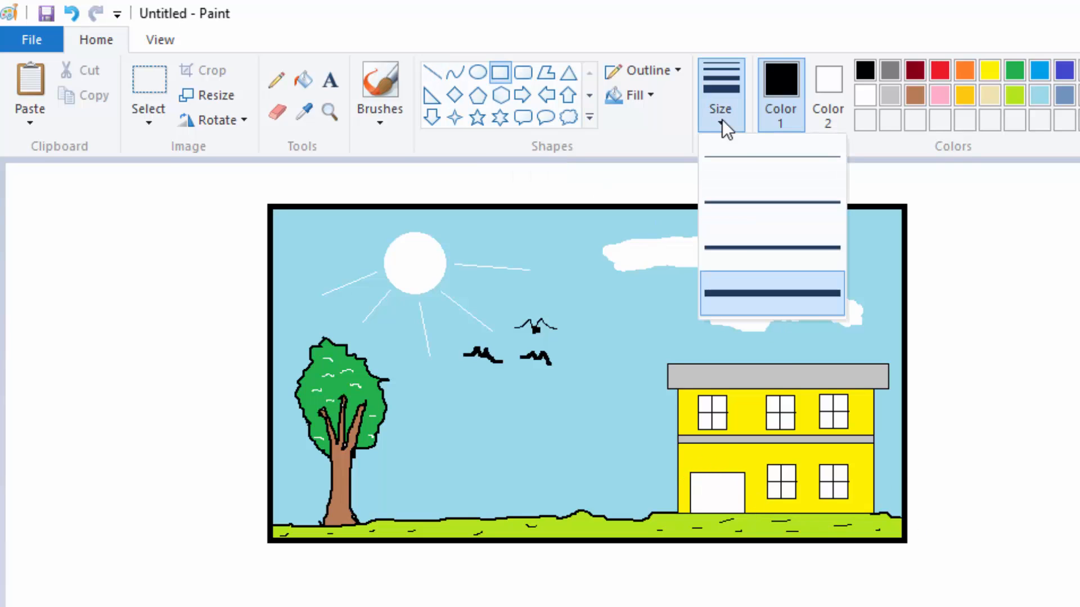
click(736, 161)
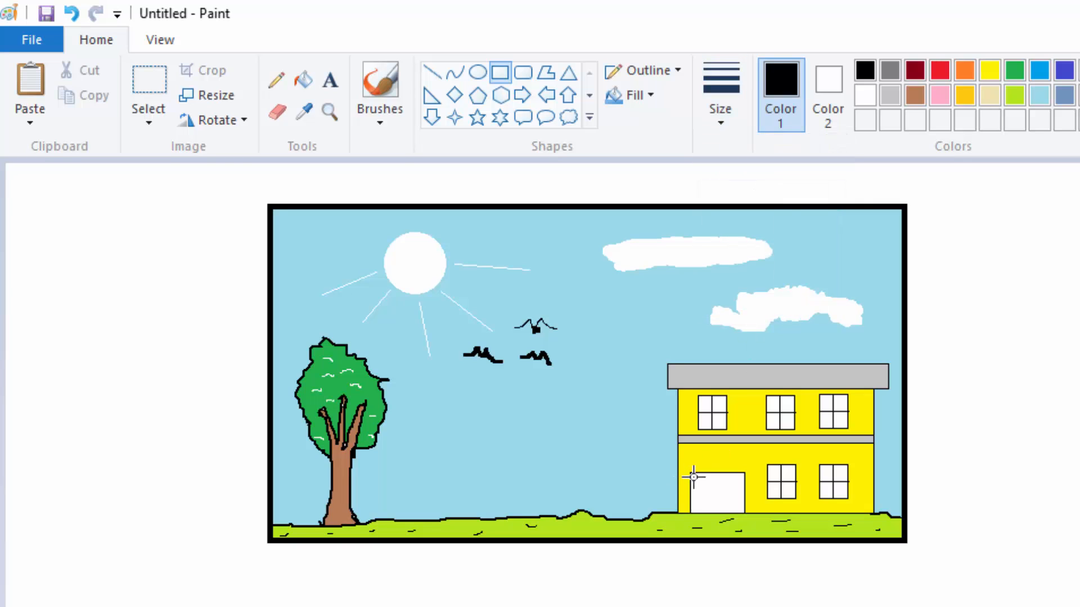
drag(693, 475, 715, 512)
click(997, 340)
drag(719, 477, 741, 516)
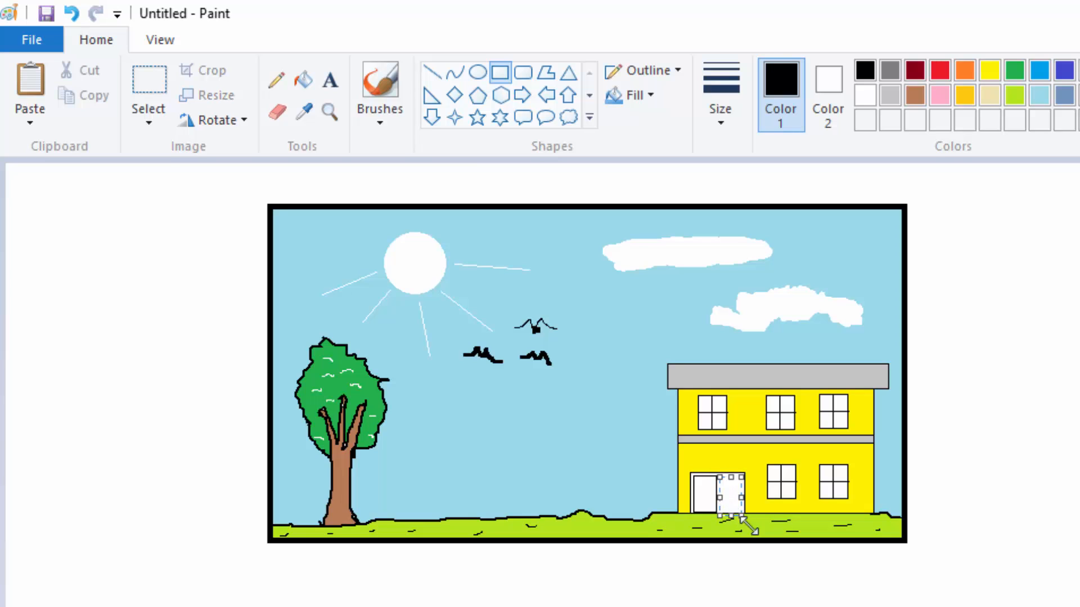
click(1029, 393)
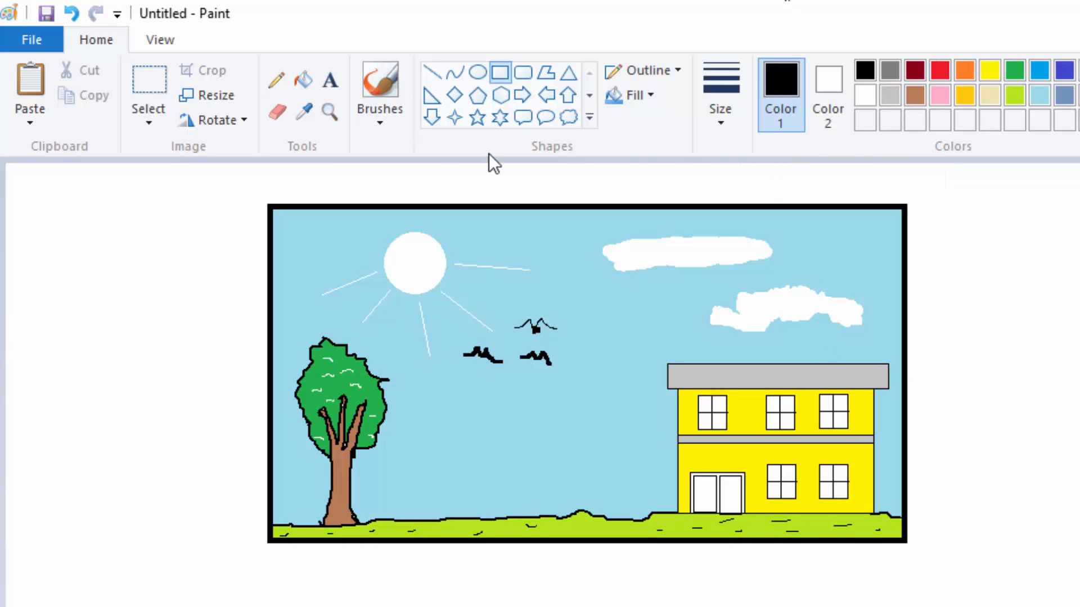
Step: Select the whole framed scene just outside its black border and crop the picture to that selection
click(147, 75)
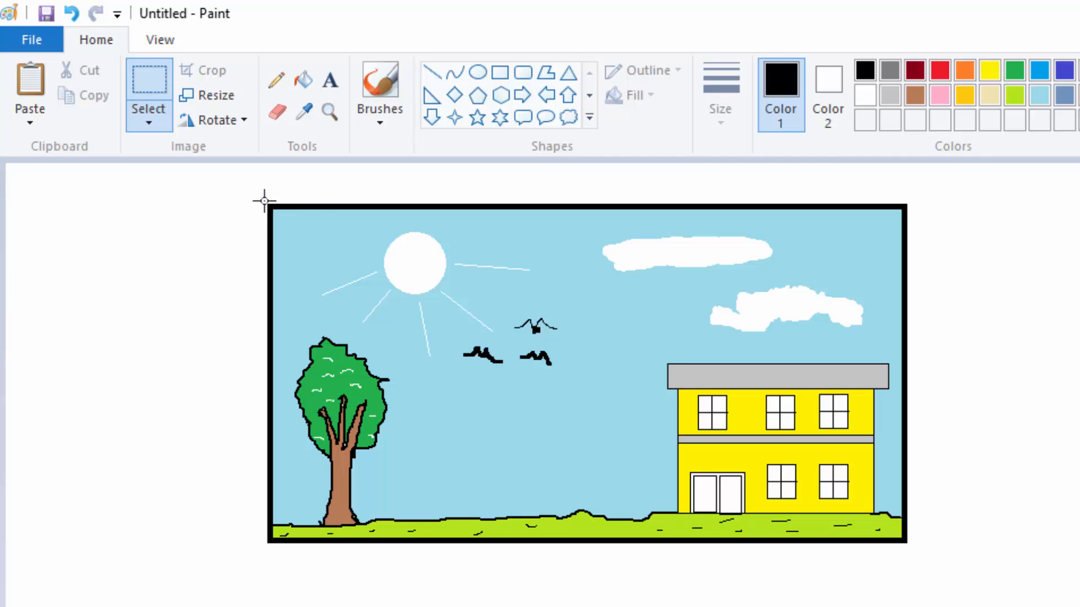
drag(265, 201, 910, 546)
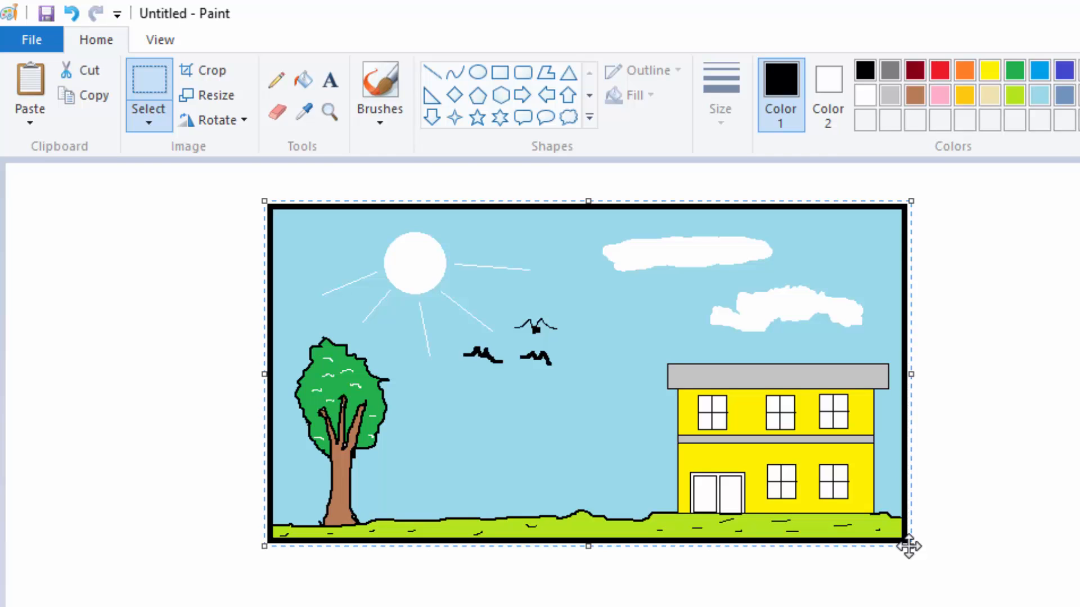
click(204, 72)
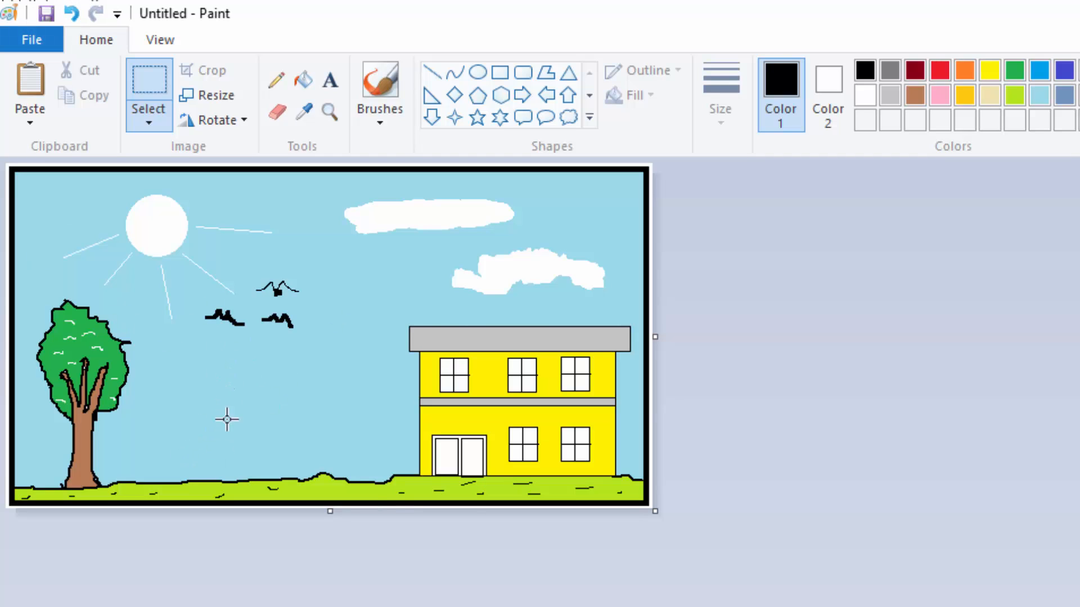
Step: Start saving the picture and create and open a new folder named HOUSE on the Desktop as its location
click(46, 12)
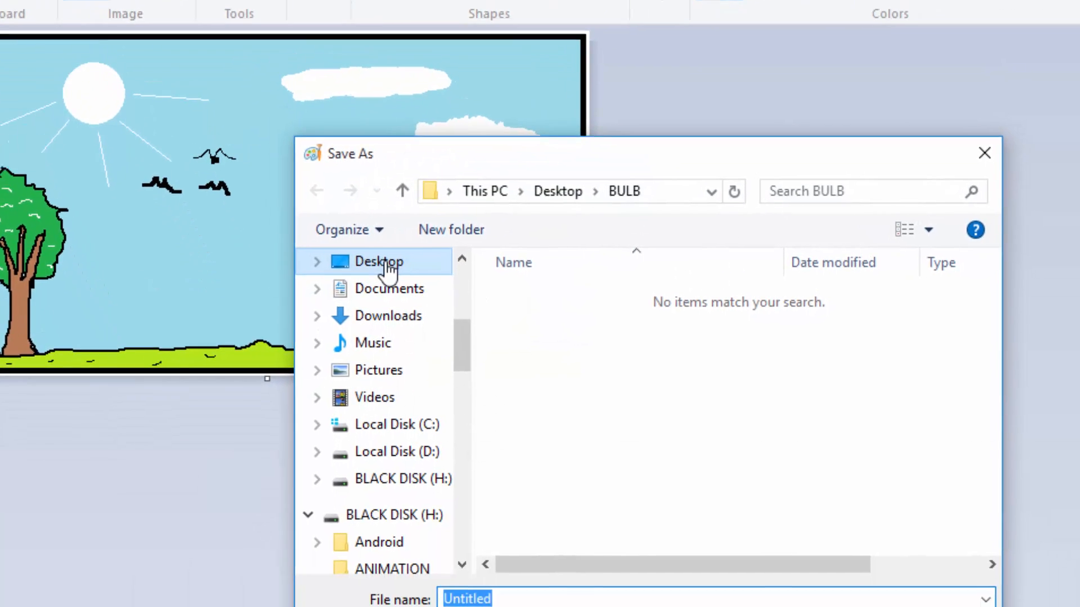
click(433, 395)
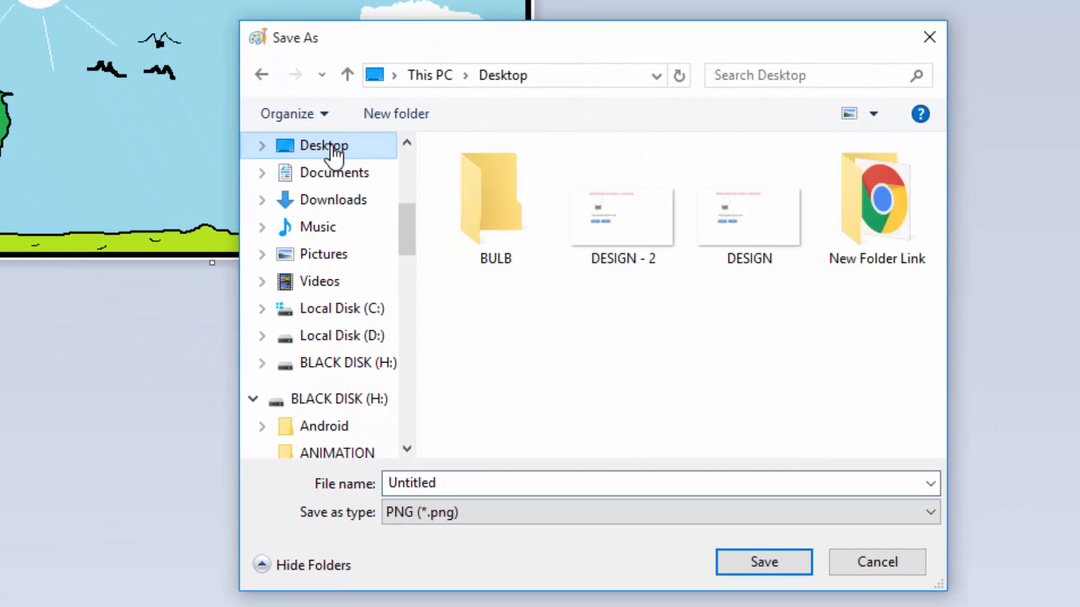
click(396, 114)
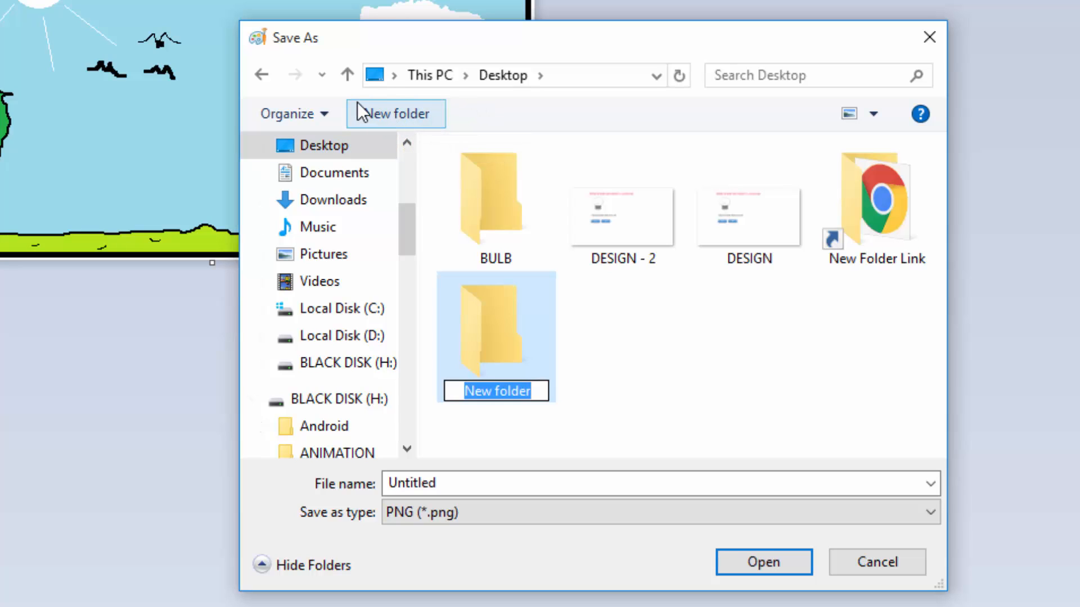
text(HOUSE)
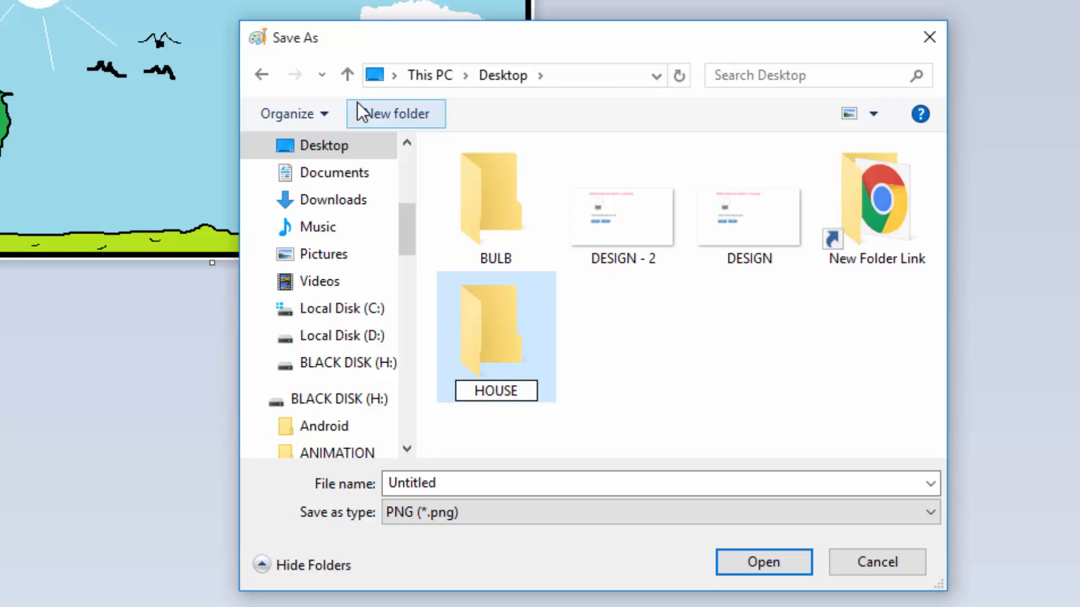
key(Return)
key(Return)
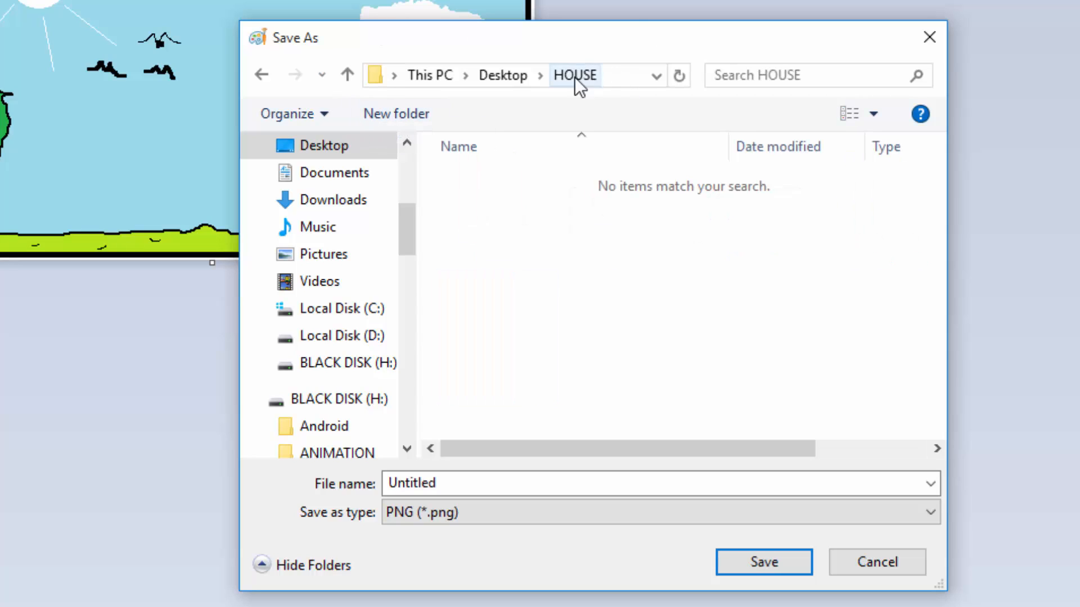
Step: Name the picture HOUSE and save it as a PNG in the HOUSE folder
double_click(446, 482)
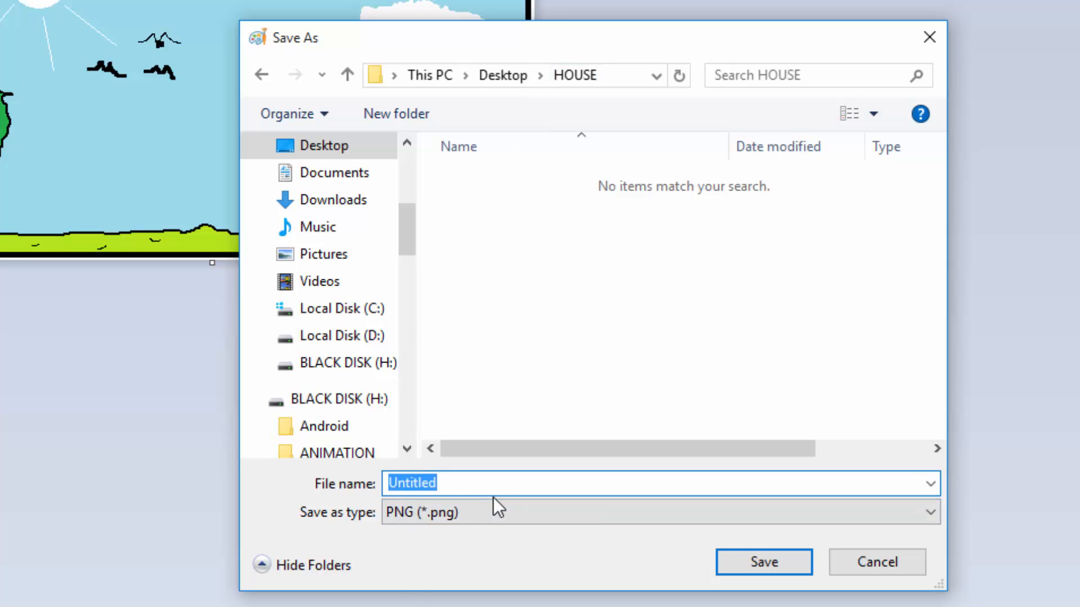
text(HOUSE)
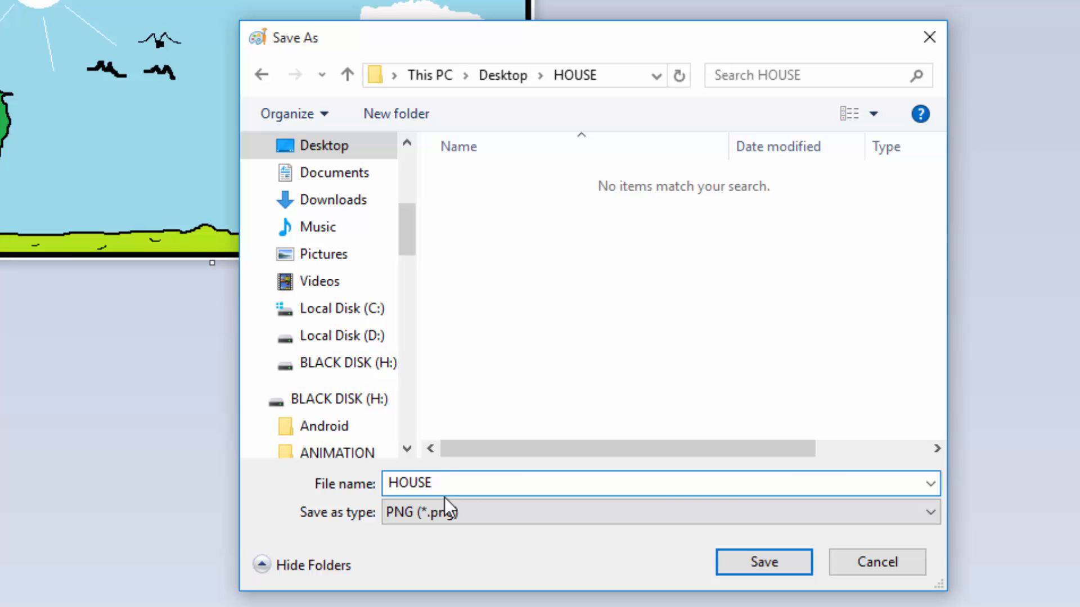
click(754, 568)
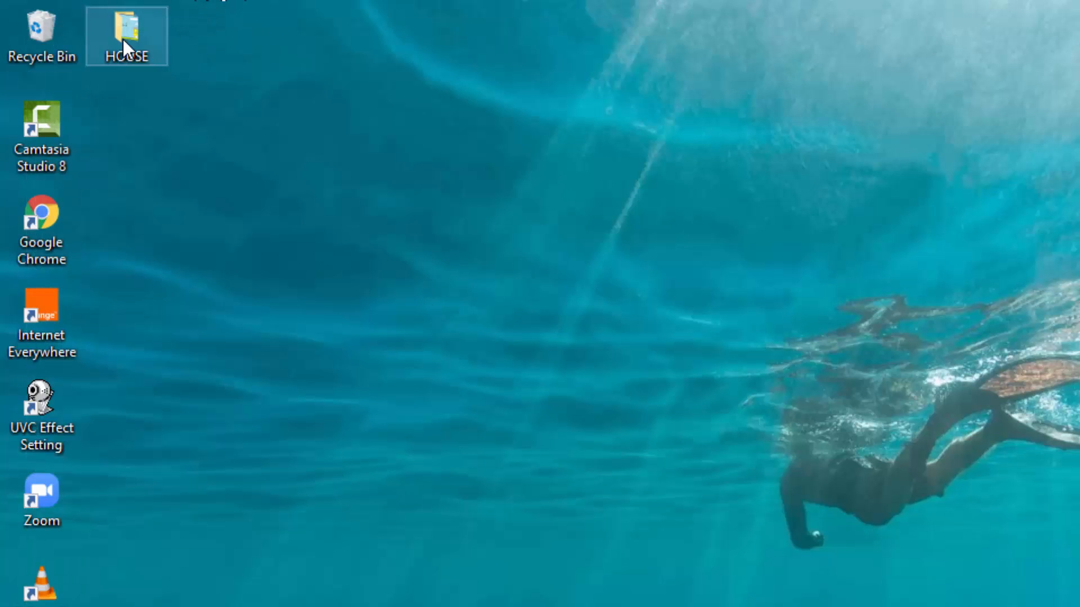
Step: Move the HOUSE folder to the middle of the desktop, view its contents, and minimize the folder window
drag(123, 40, 560, 329)
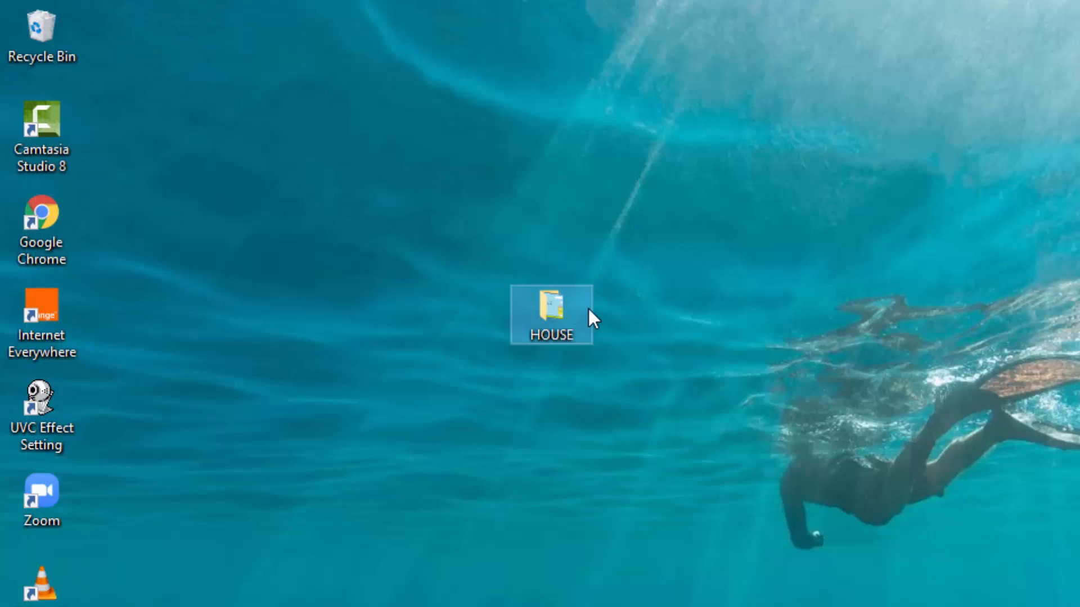
double_click(557, 312)
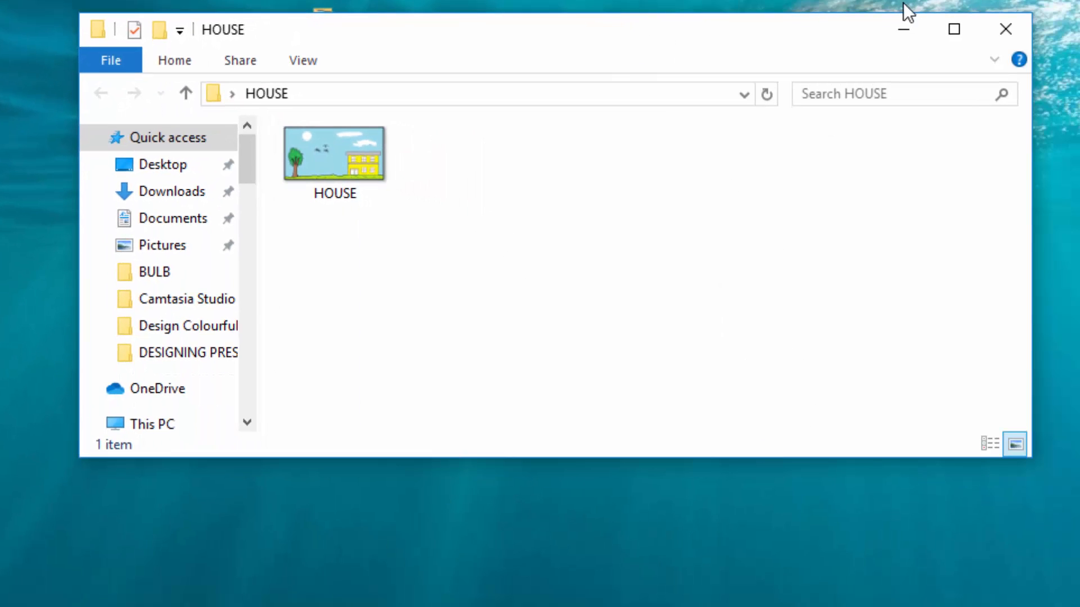
click(896, 27)
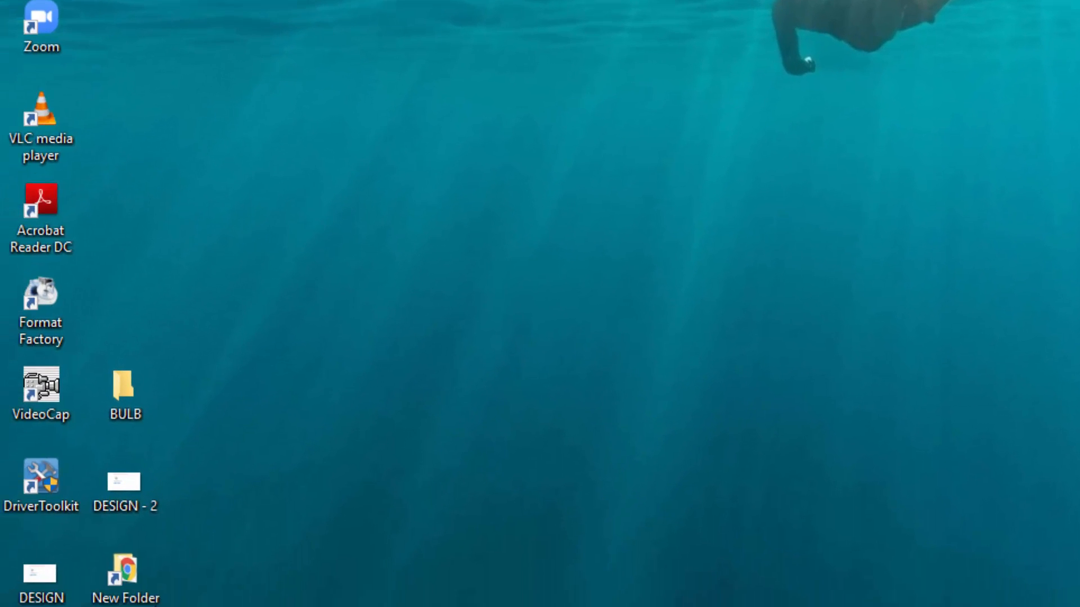
Step: Search Windows for Notepad and open it with a blank document
key(super+s)
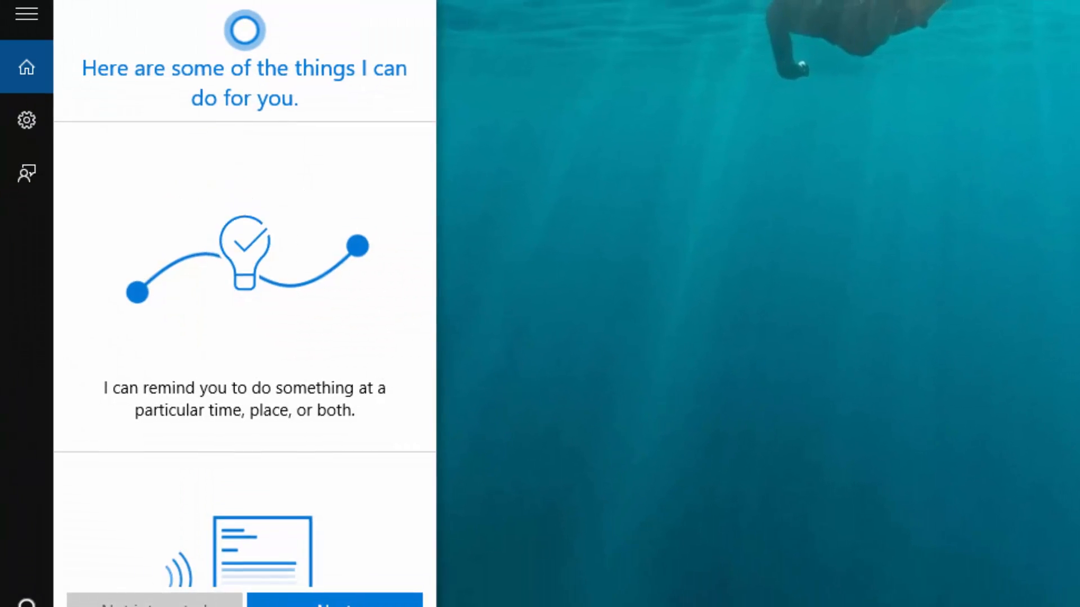
text(no)
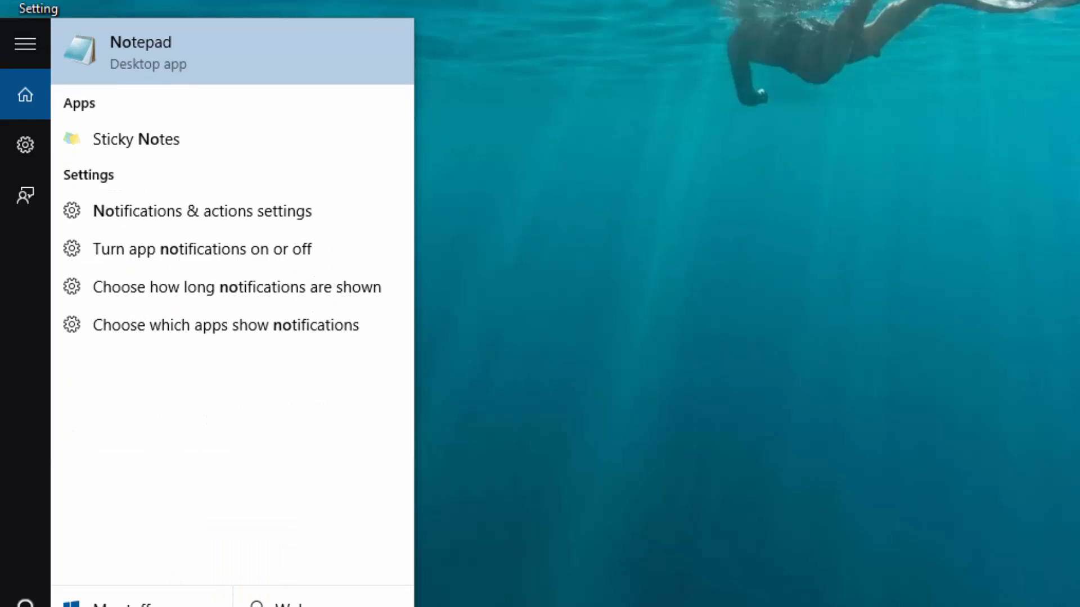
click(158, 58)
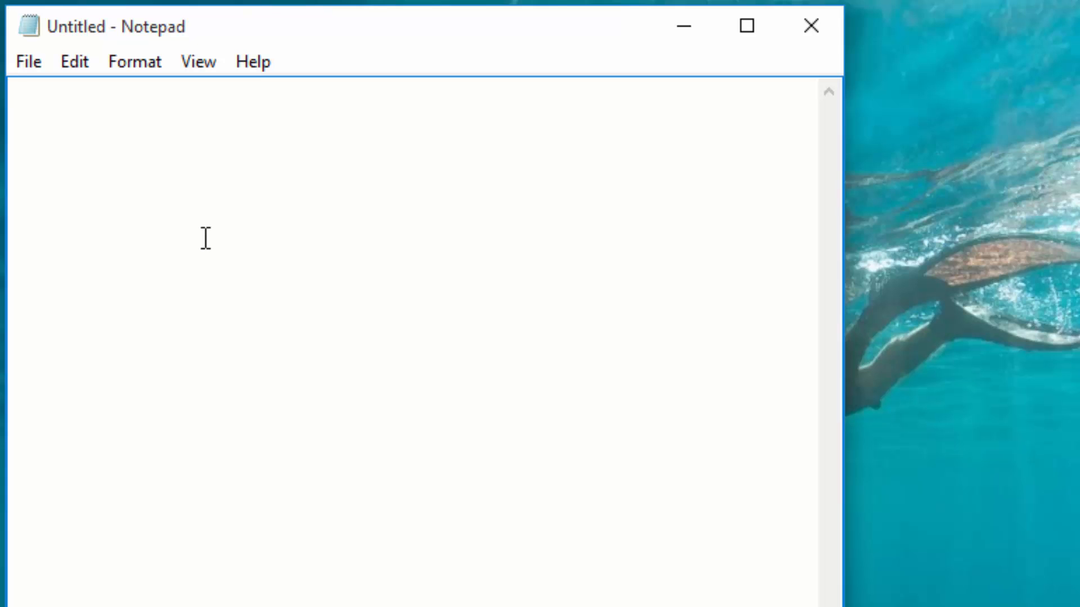
Step: Write an opening <html> tag on the first line and a closing </html> tag several blank lines below it
text(<>)
text(ht)
text(ml>)
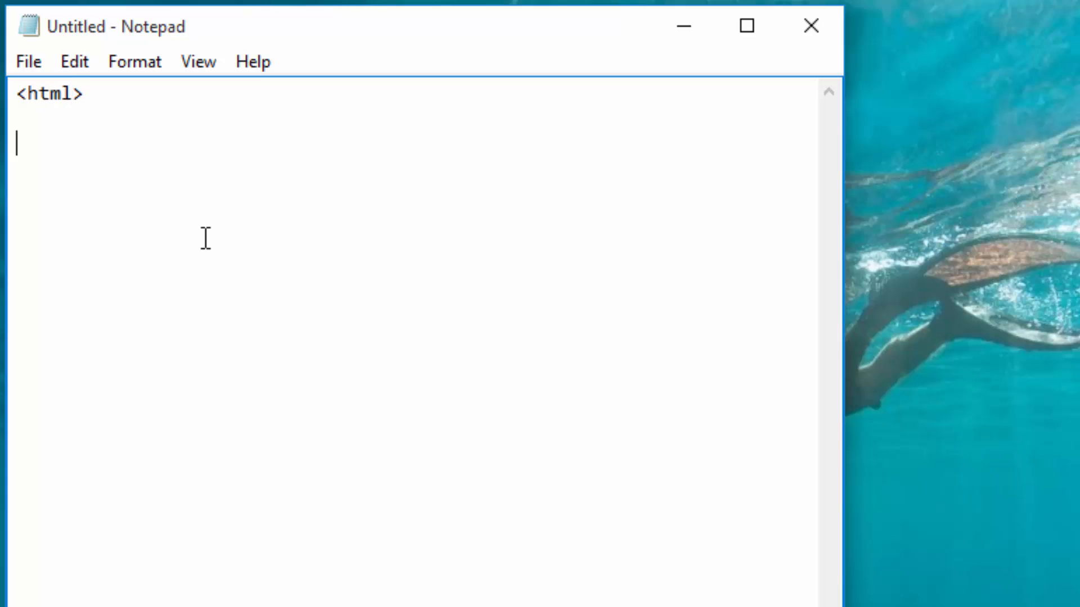
key(Return)
key(Return)
key(Return)
key(Return)
key(Return)
key(Return)
key(Return)
key(Return)
text(<>)
key(Left)
text(/html)
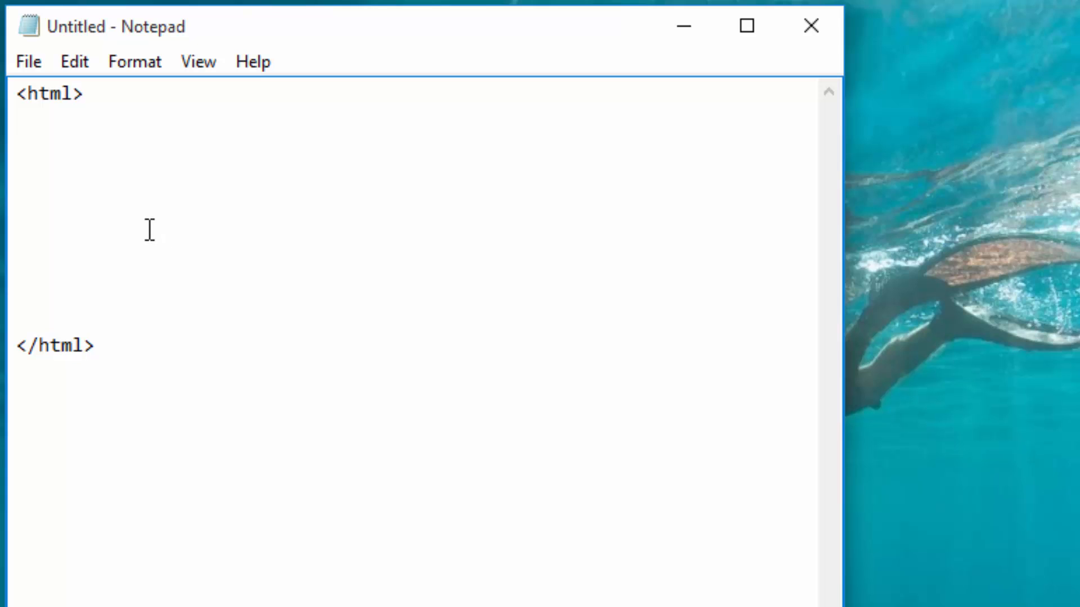
Step: Add <head> and </head> tags below the opening html tag, leaving one blank line between them
click(32, 115)
text(<>)
text(head>)
click(28, 171)
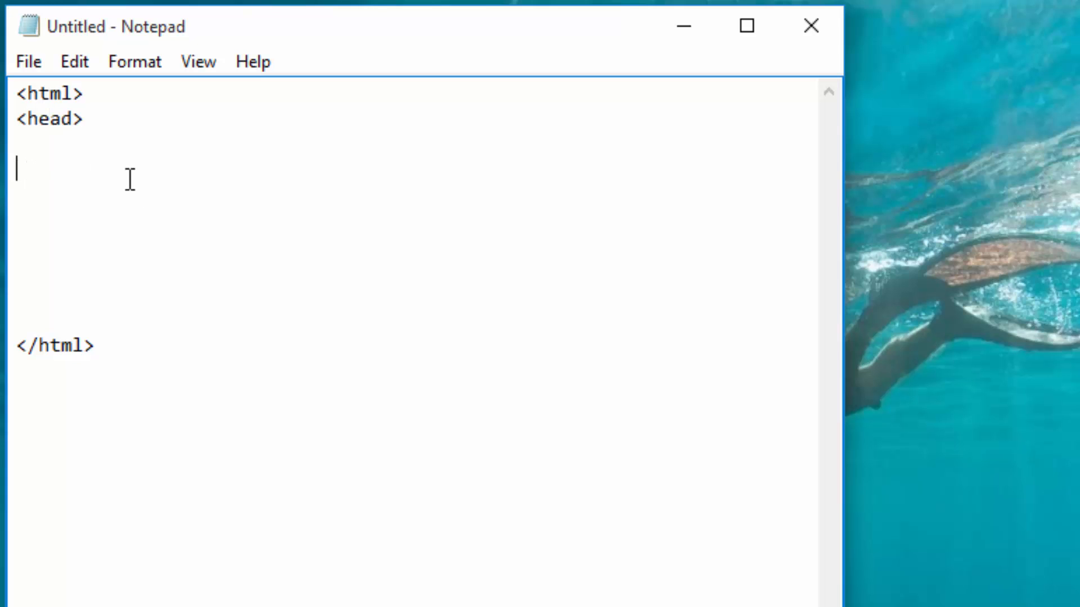
text(<>)
text(/haed>)
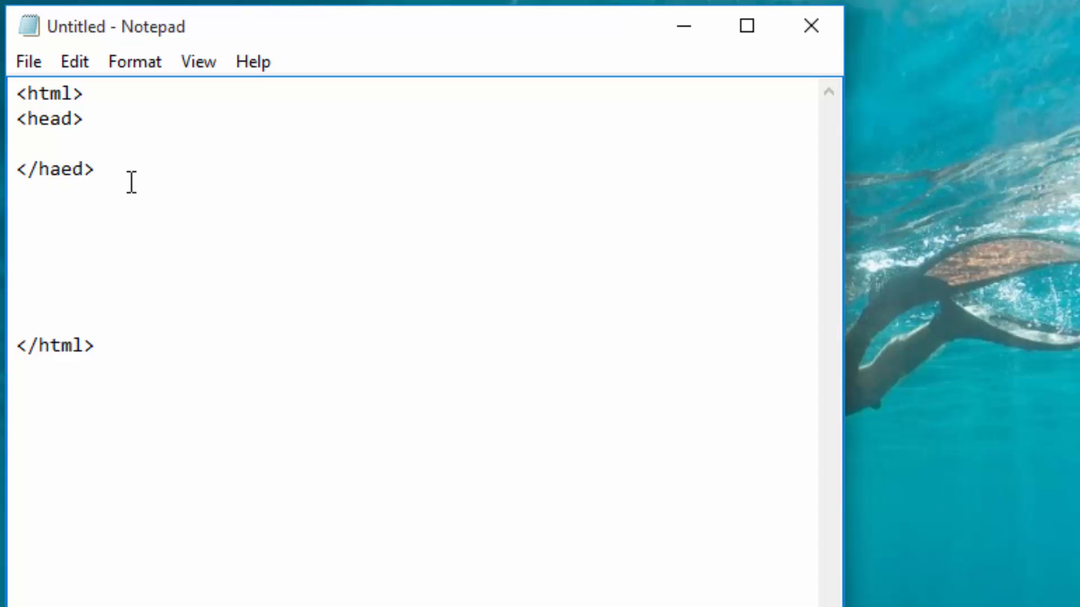
key(BackSpace)
key(BackSpace)
key(BackSpace)
text(ead)
Step: Add a <body> tag directly below </head> and a </body> tag on the line above </html>
click(27, 195)
text(<>)
key(Left)
text(body)
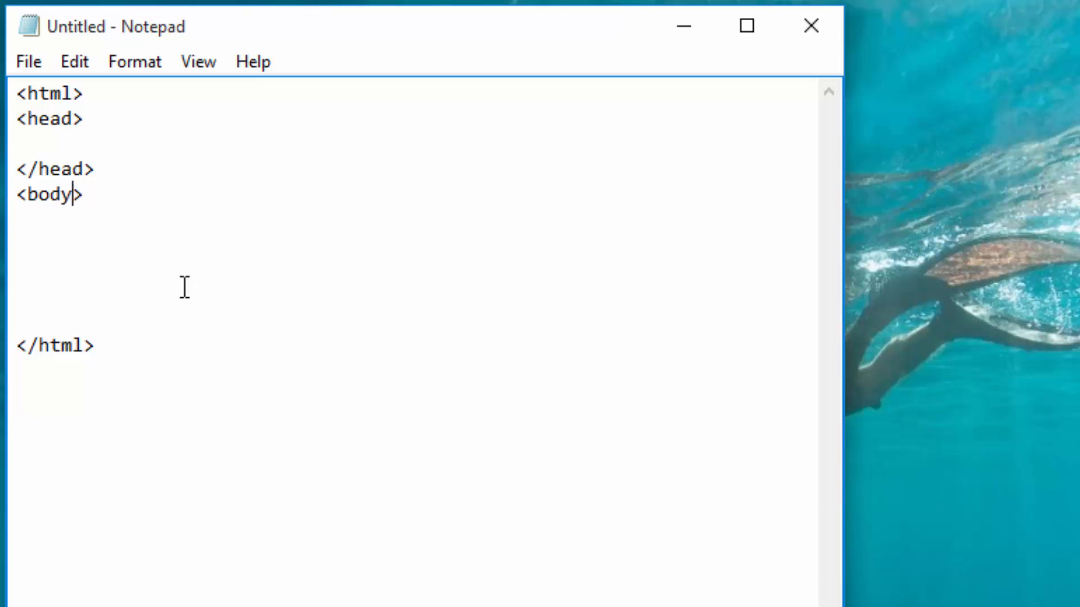
click(22, 318)
text(<>)
text(/body>)
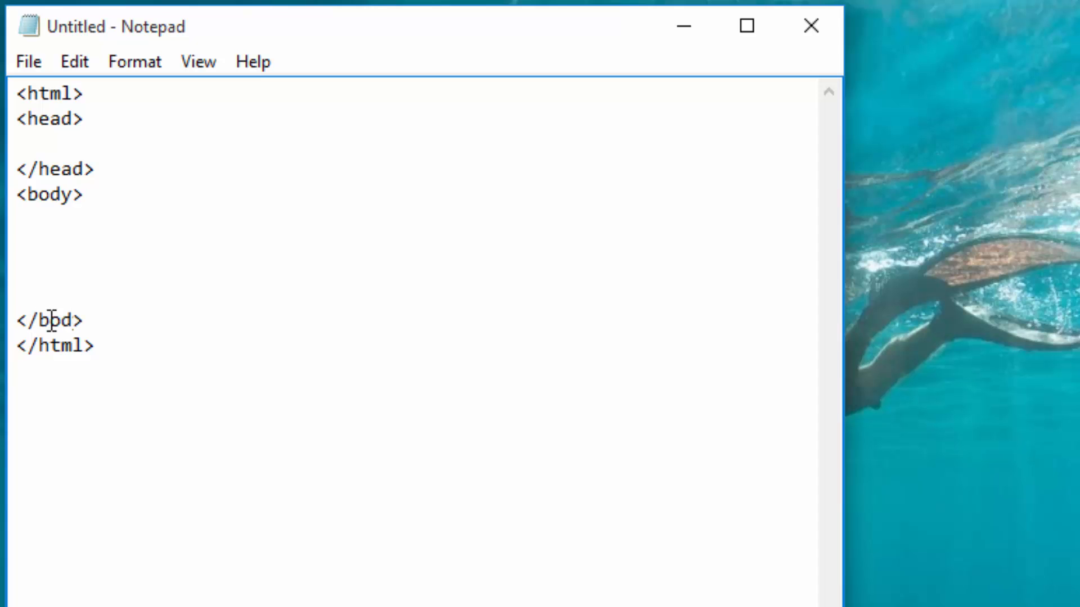
Step: Write the page title line <title>My Beautiful House</title> inside the head section
click(37, 138)
text(<>)
key(Left)
text(title)
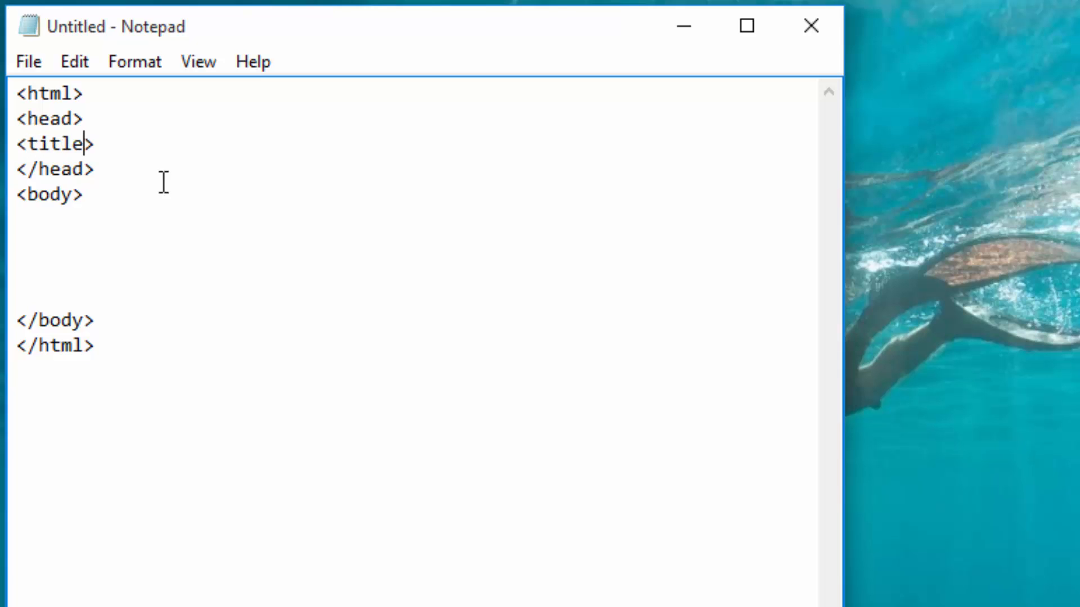
key(Right)
text(My Bea)
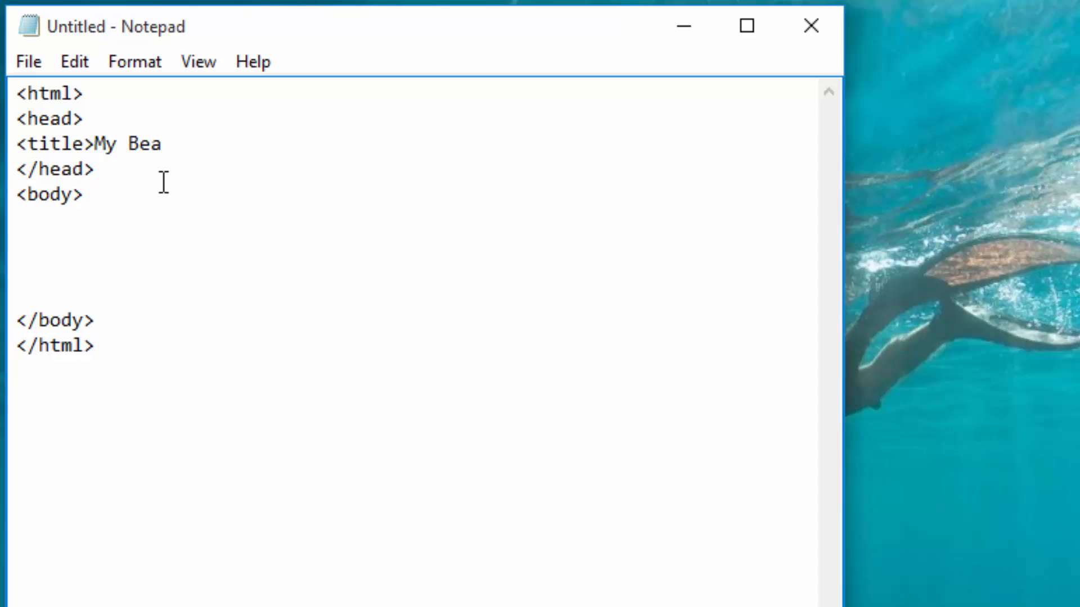
text(utiful)
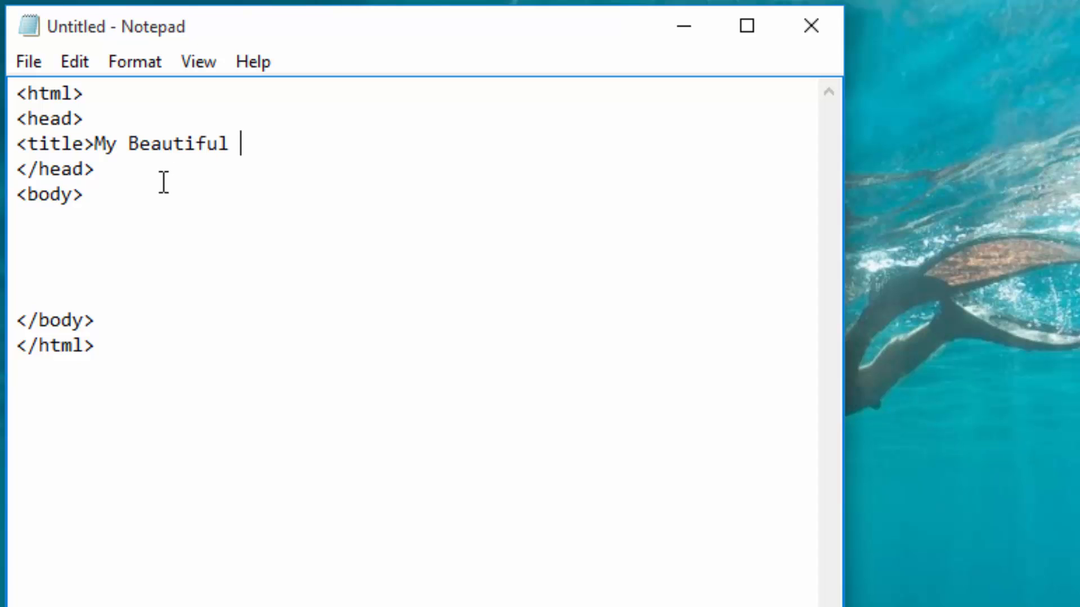
text( Houser)
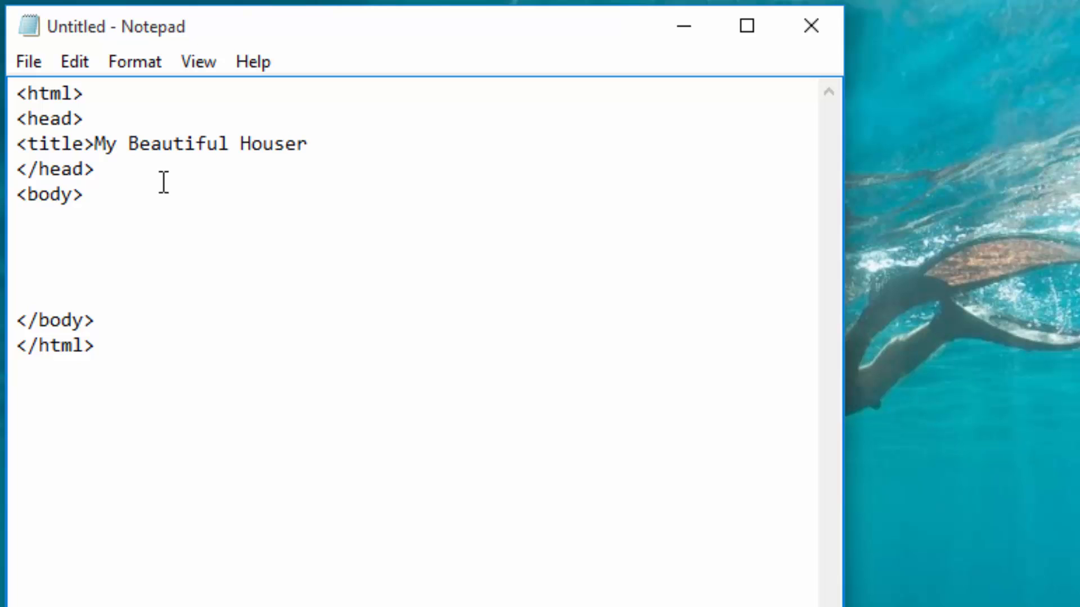
key(BackSpace)
text(<>)
key(Left)
text(/title)
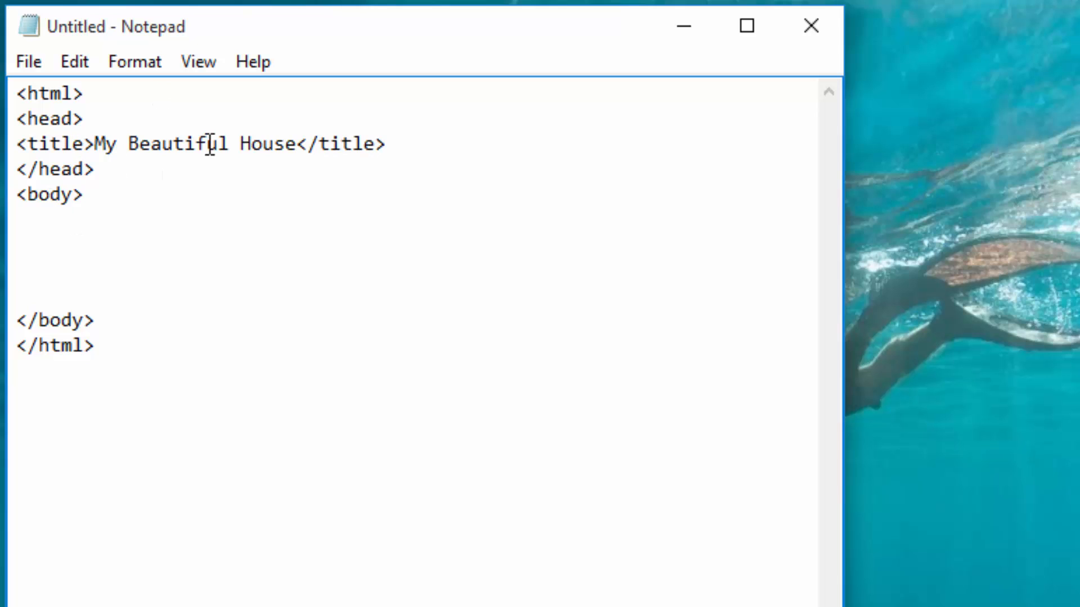
Step: Write the heading <h2>My Beautiful House</h2> on the first line inside the body section
click(50, 219)
text(<>)
key(Left)
text(h2)
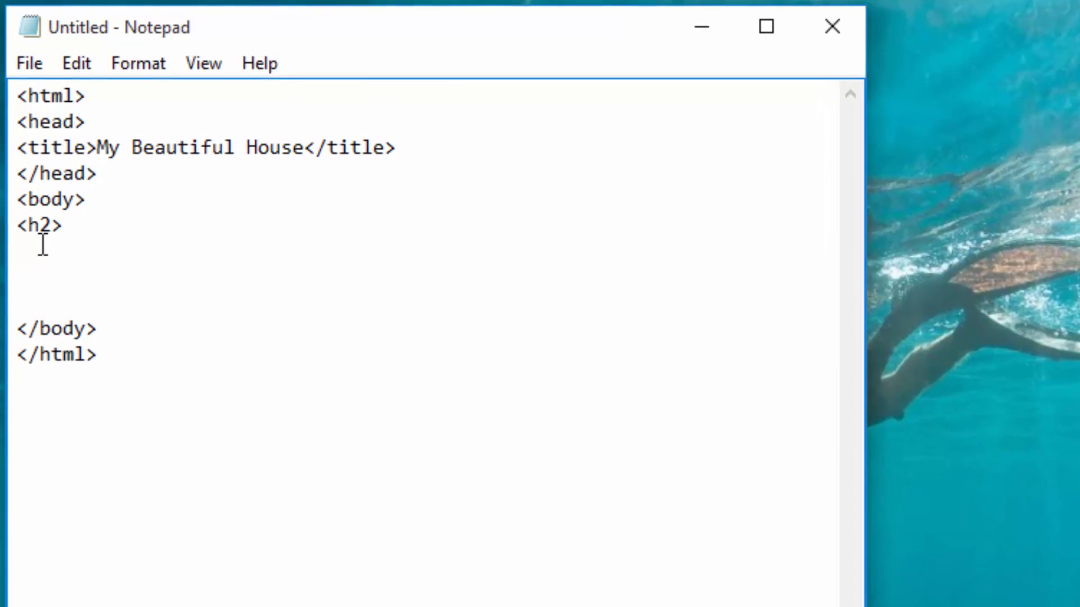
text(My Be)
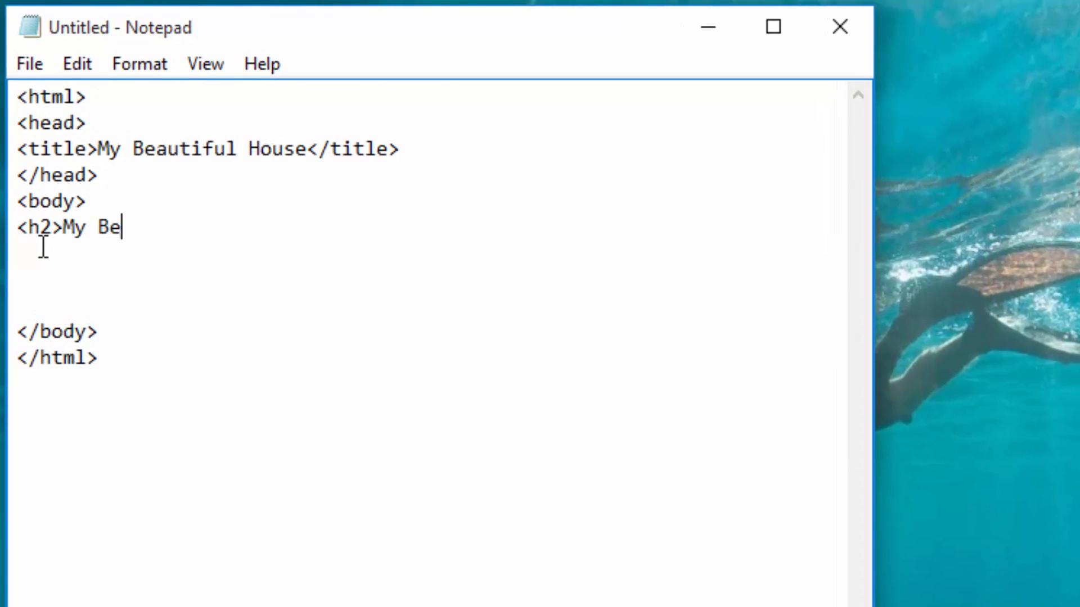
text(autifu)
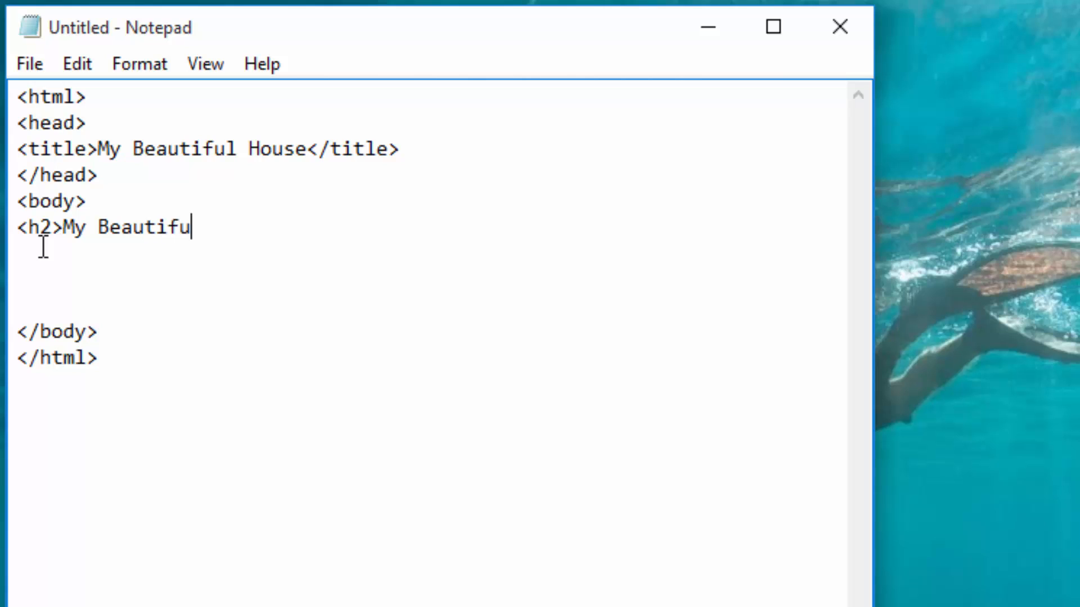
text(l Hou)
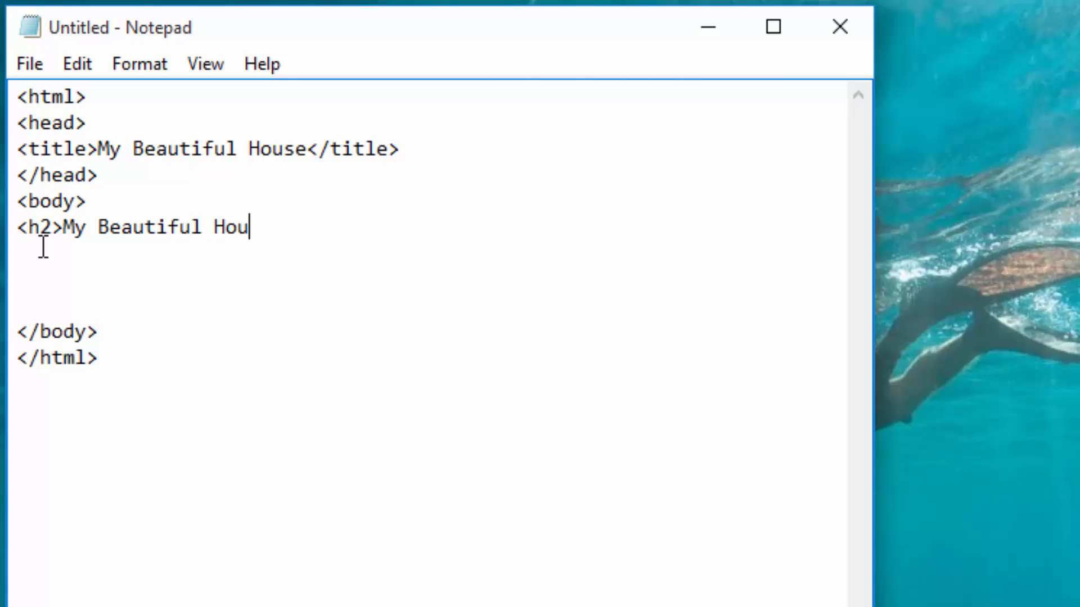
text(se)
text(<>)
text(/h)
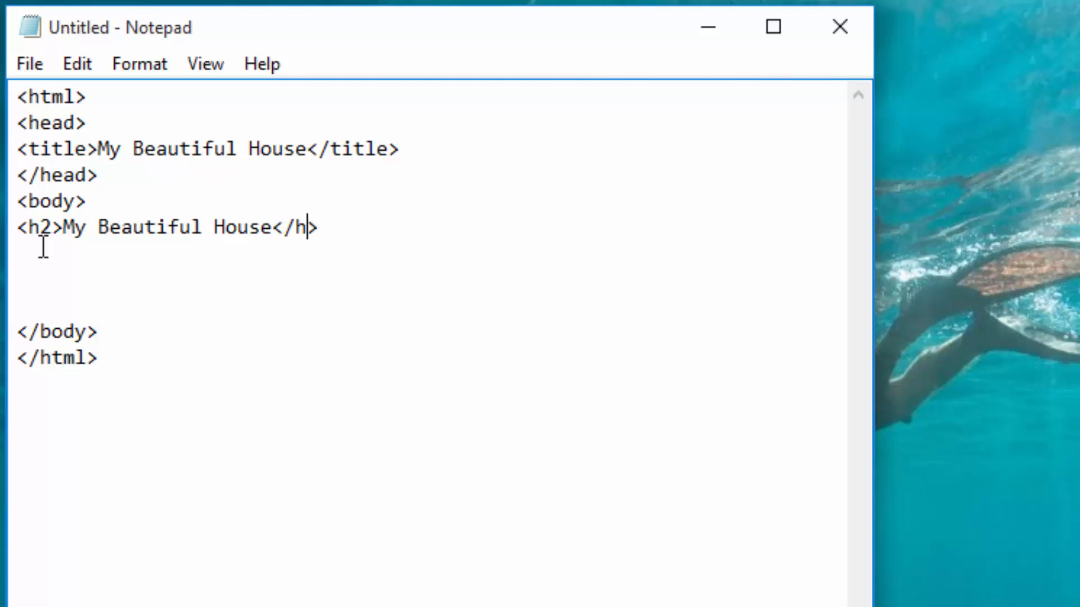
text(2)
Step: Save the page as HOUSE.HTML in the HOUSE folder on the Desktop
click(32, 71)
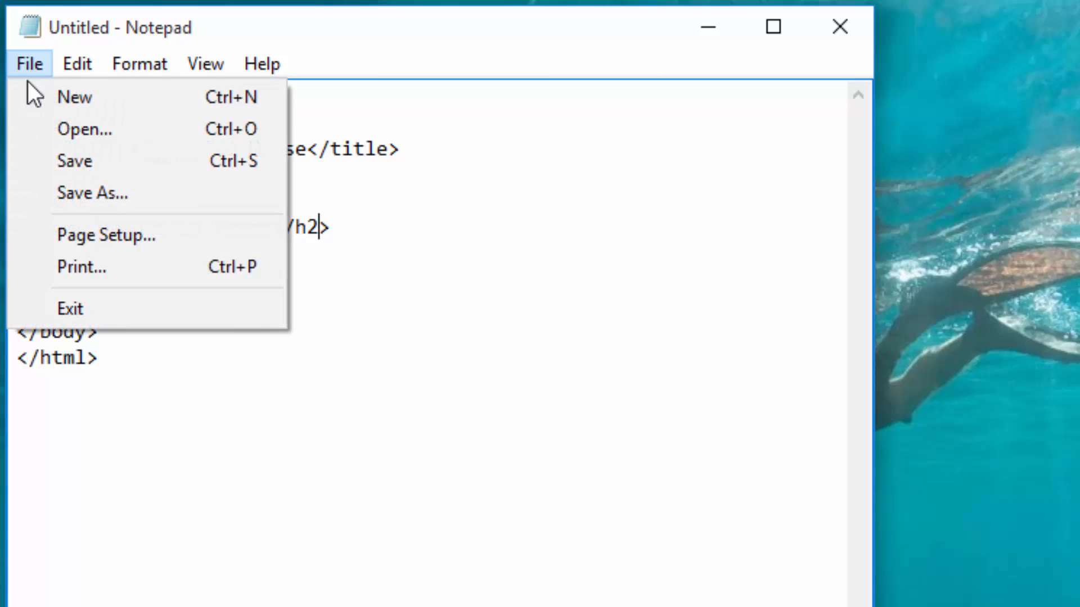
click(54, 160)
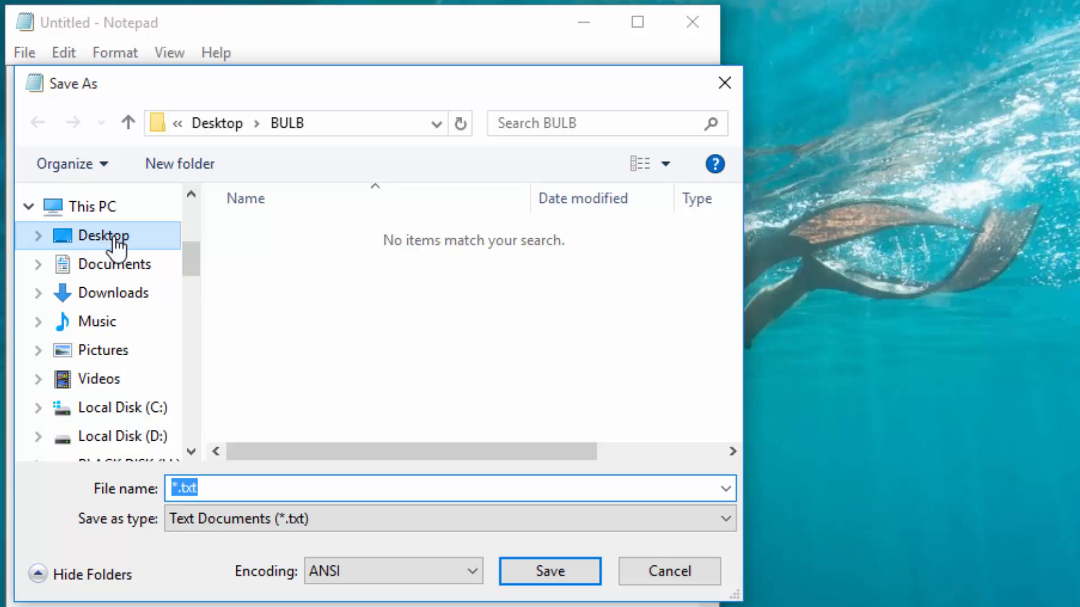
click(112, 236)
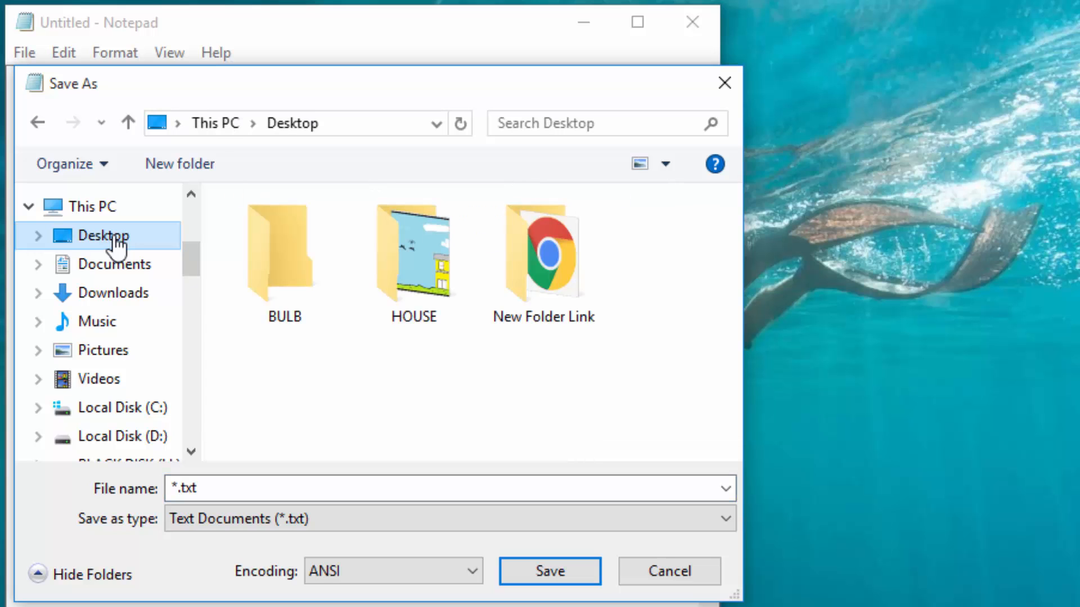
double_click(421, 279)
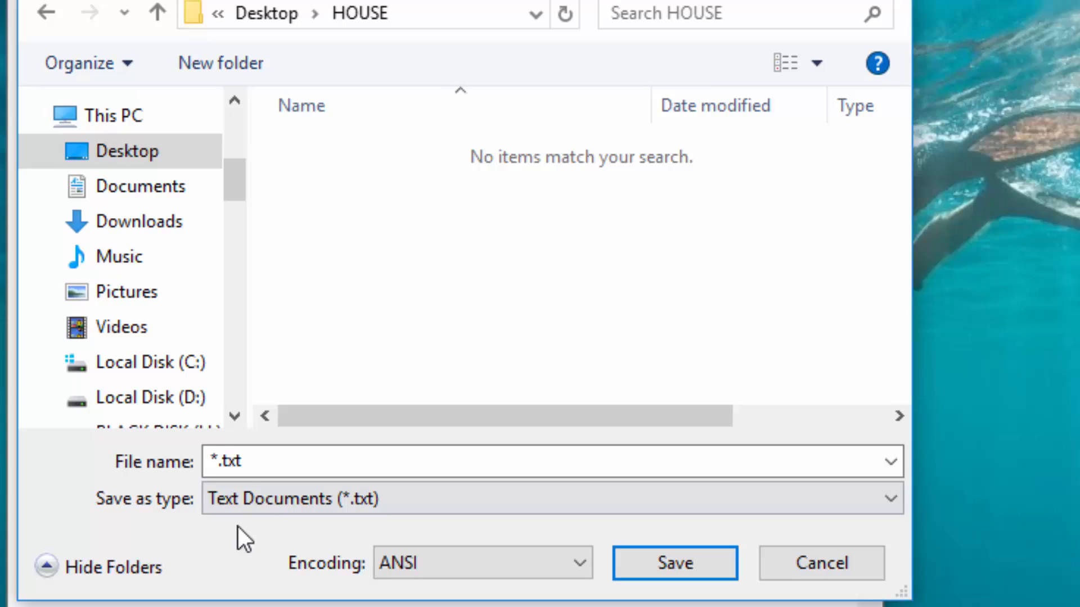
double_click(265, 463)
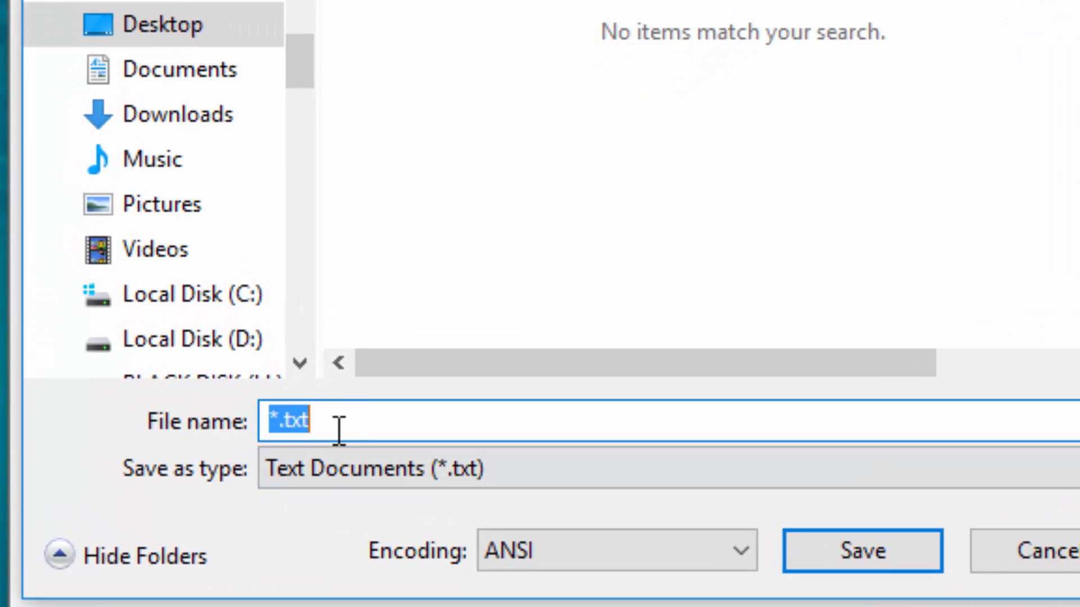
text(HOU)
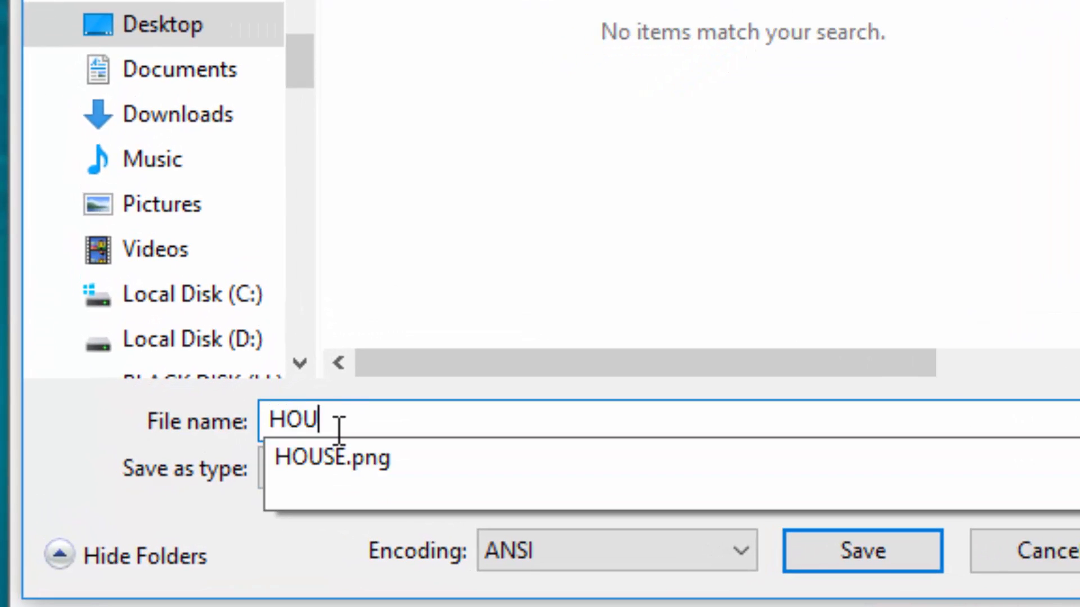
text(SE.HTML)
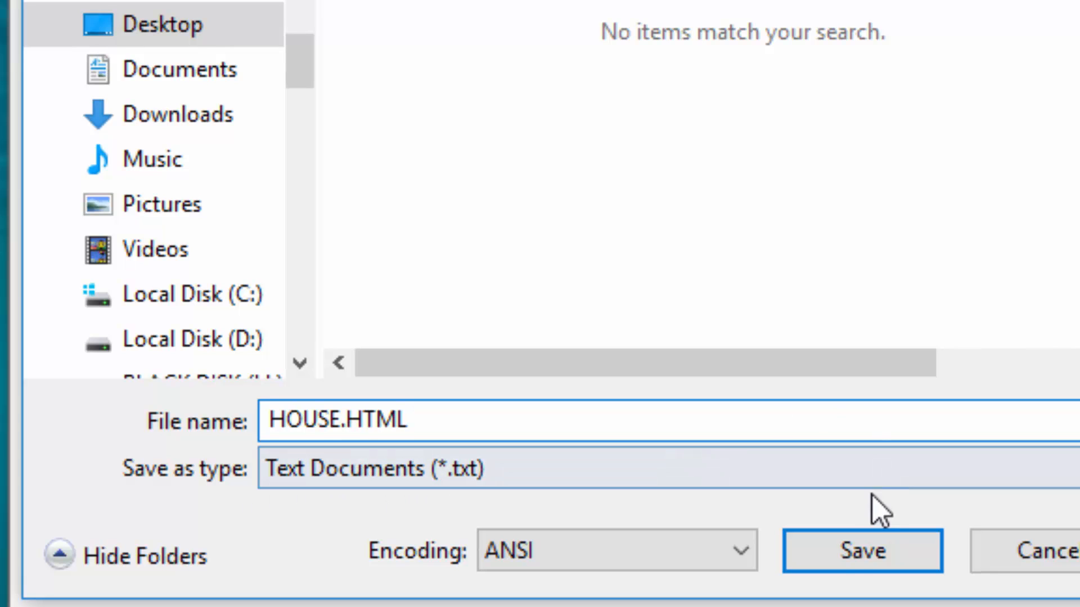
click(856, 569)
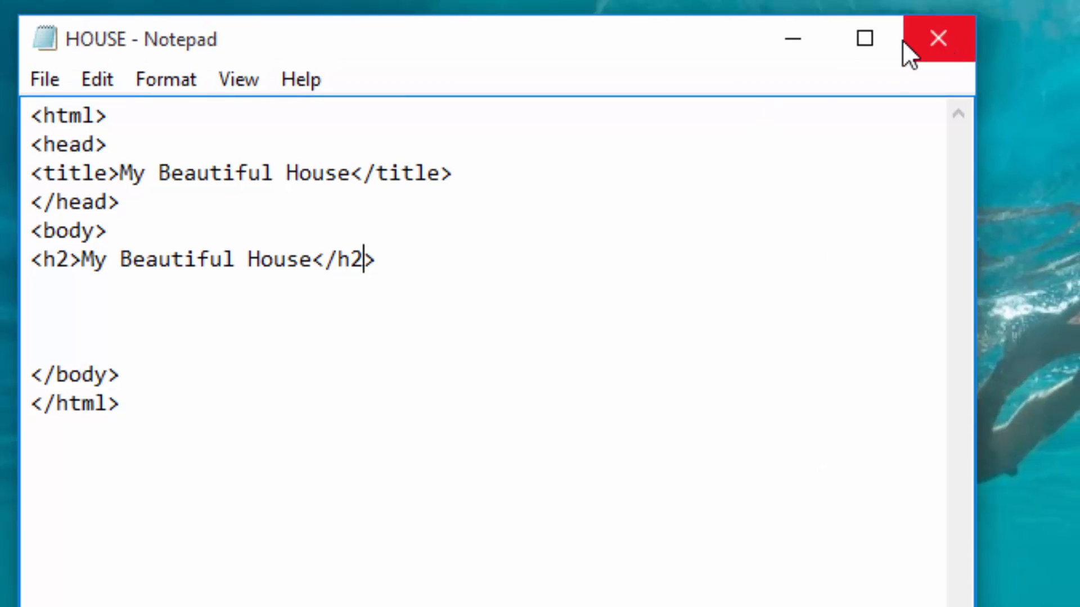
Step: Minimize the code window, locate the HOUSE HTML file in the HOUSE folder and view the page in the browser
click(791, 39)
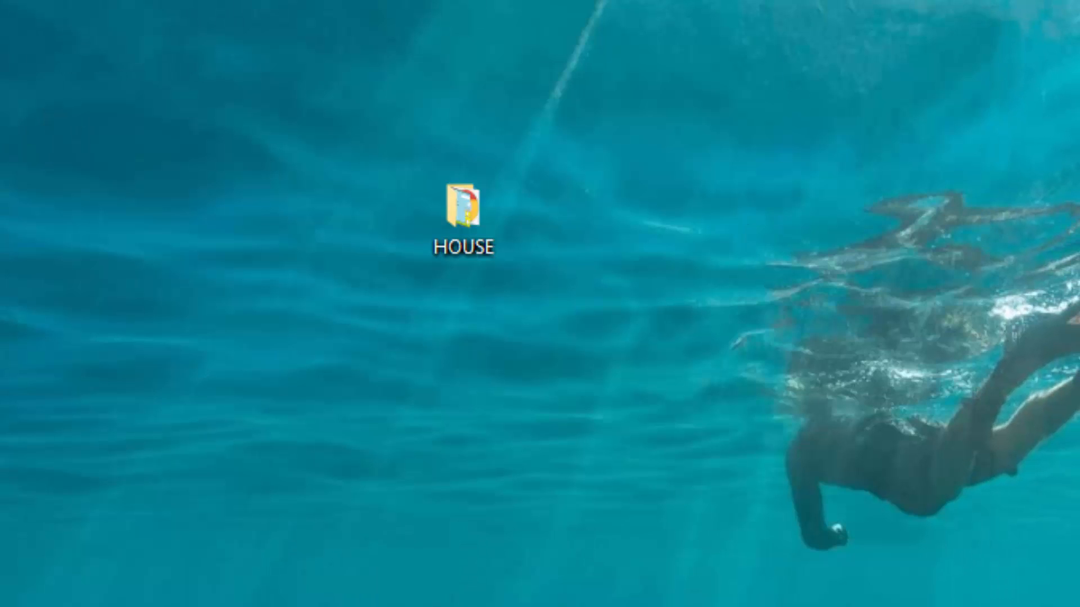
key(alt+Tab)
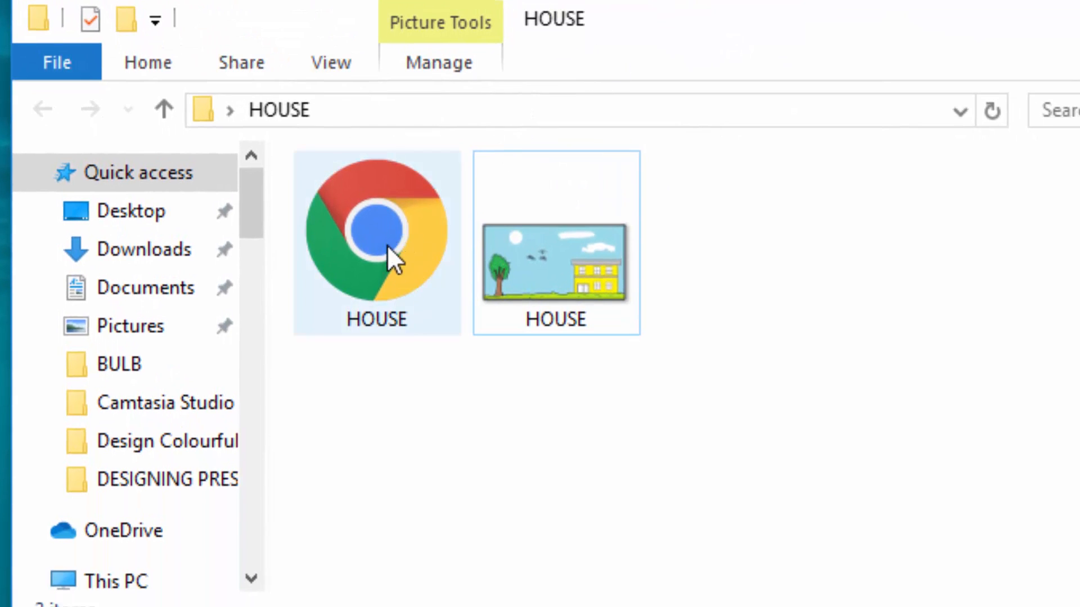
click(380, 237)
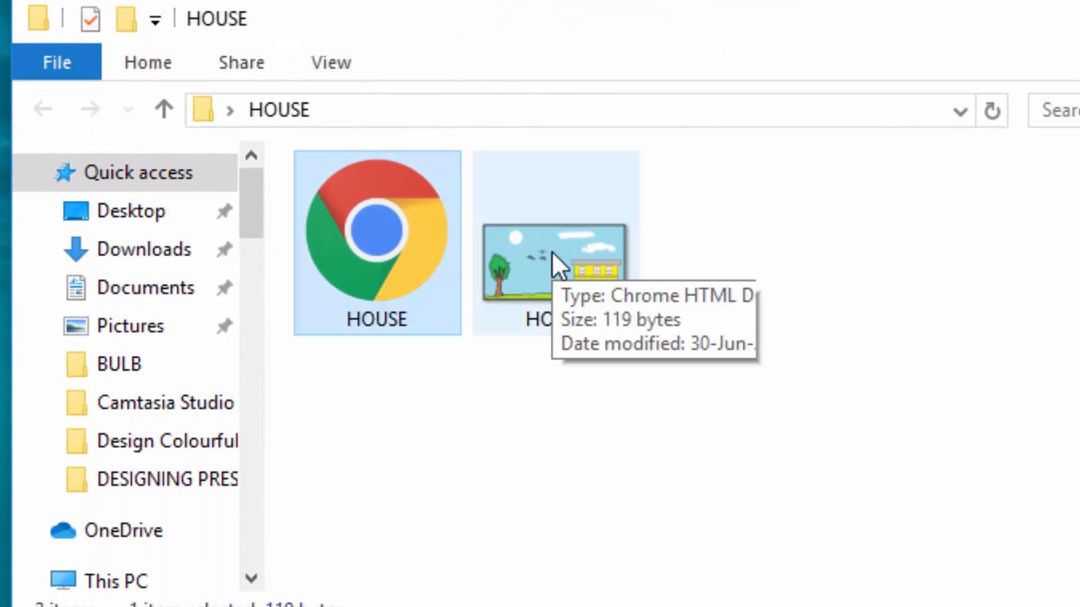
click(553, 254)
click(377, 244)
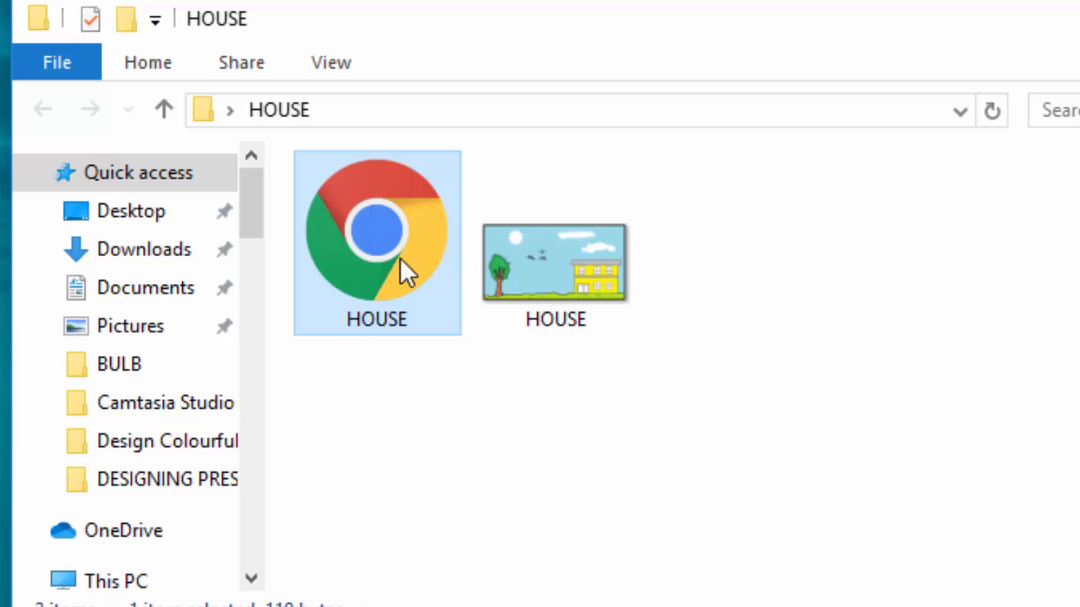
mouse_move(392, 268)
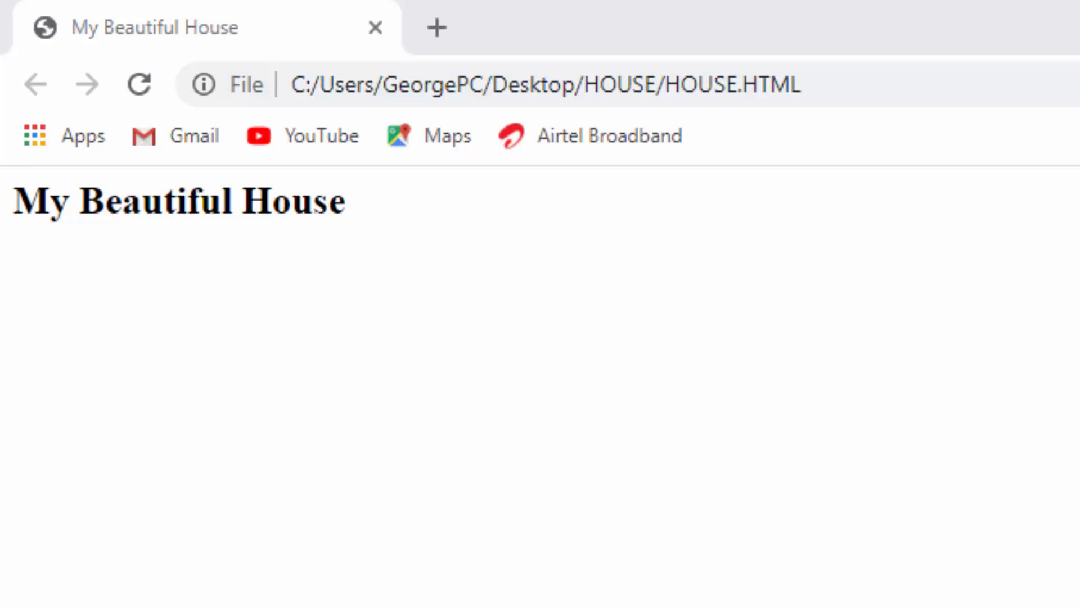
Step: Switch back to Notepad and insert an empty pair of angle brackets on a new line below the title line
key(alt+Tab)
key(alt+Tab)
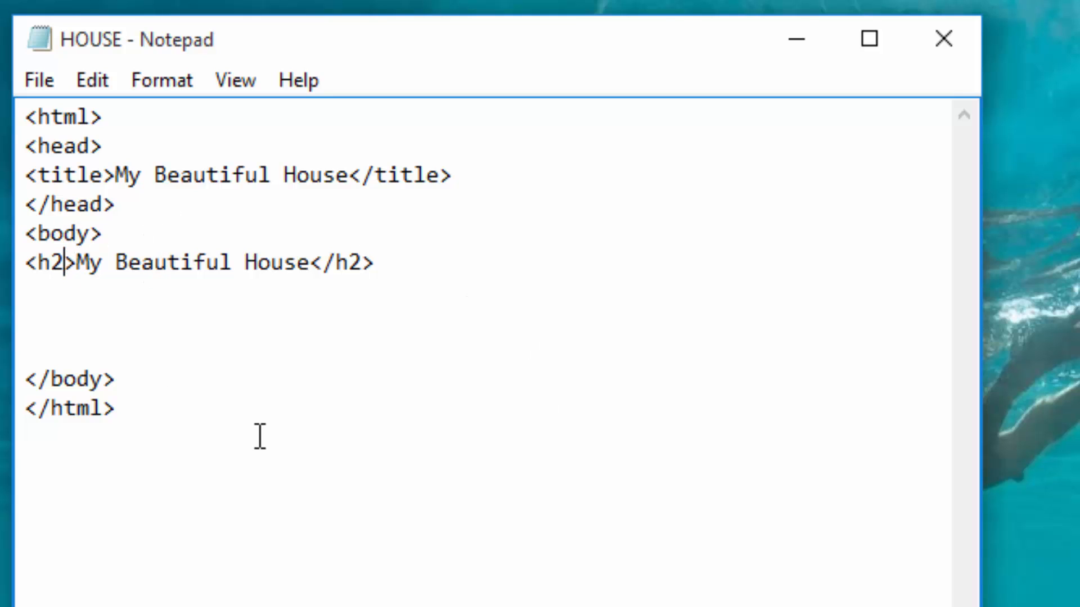
click(491, 183)
key(Return)
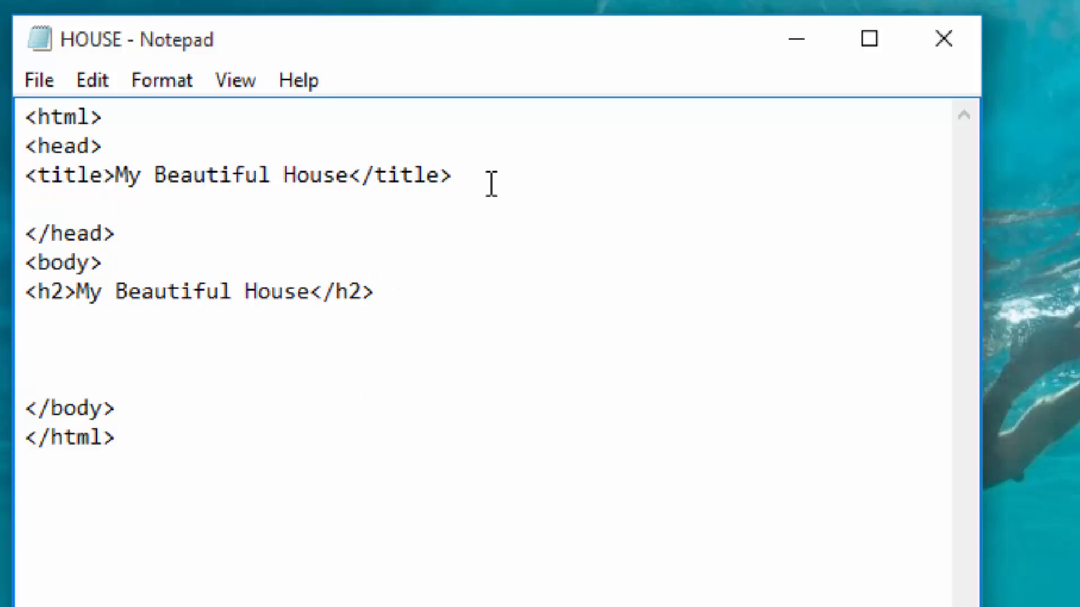
text(<>)
key(Left)
text(STYLE)
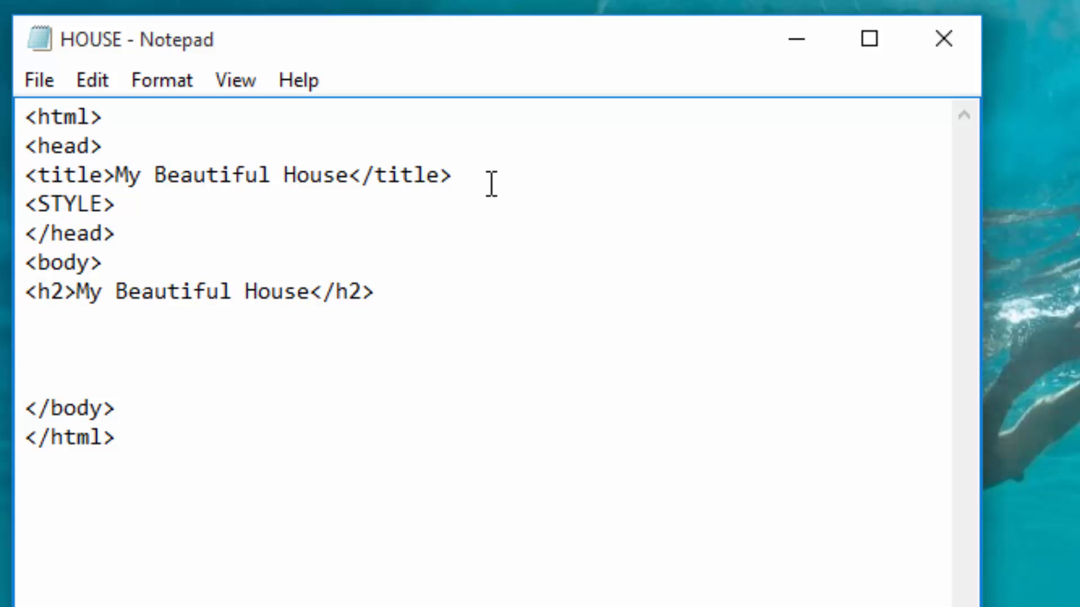
key(BackSpace)
key(BackSpace)
key(BackSpace)
key(BackSpace)
key(BackSpace)
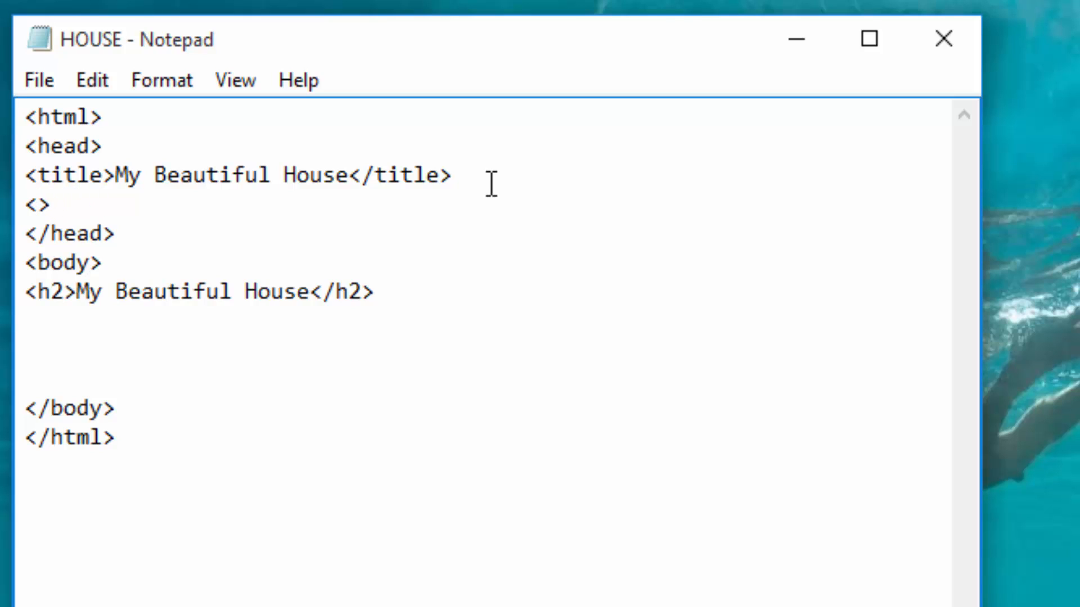
Step: Complete the opening <style> tag and add a closing </style> tag above </head>, leaving one blank line between them
text(style)
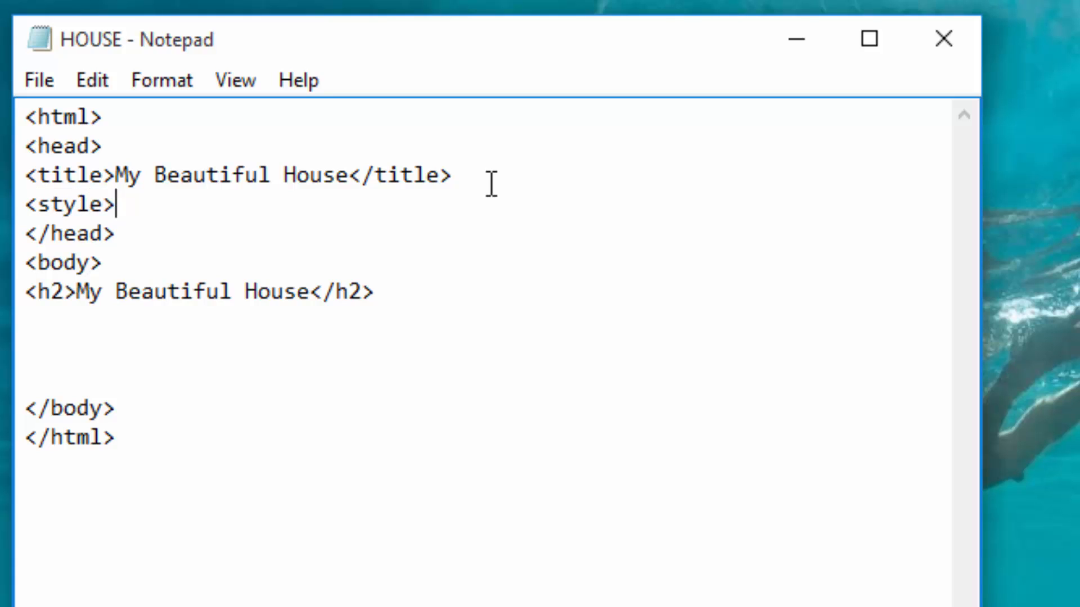
key(Return)
key(Return)
text(<>)
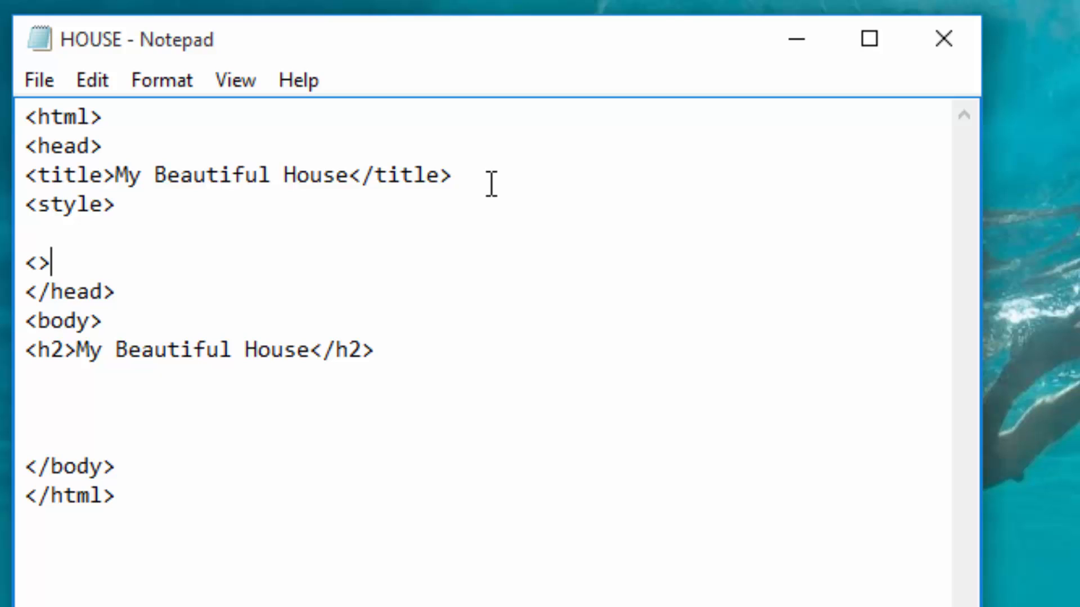
key(Left)
text(/style)
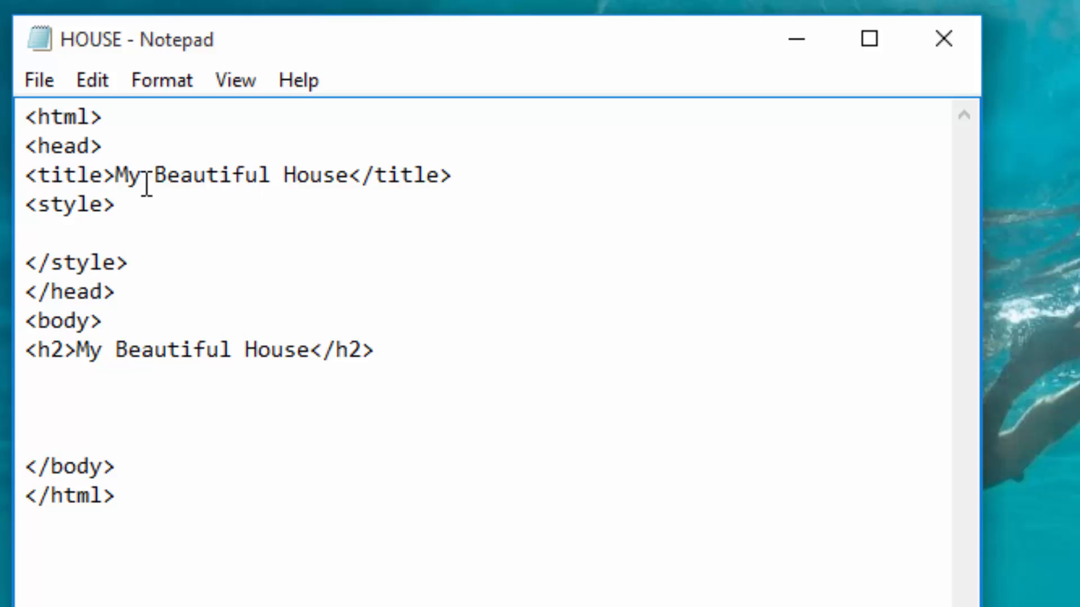
Step: Write an h2 rule with color:red in curly braces on the blank line inside the style section
drag(38, 350, 65, 357)
key(ctrl+c)
click(66, 236)
key(ctrl+v)
text({})
key(Left)
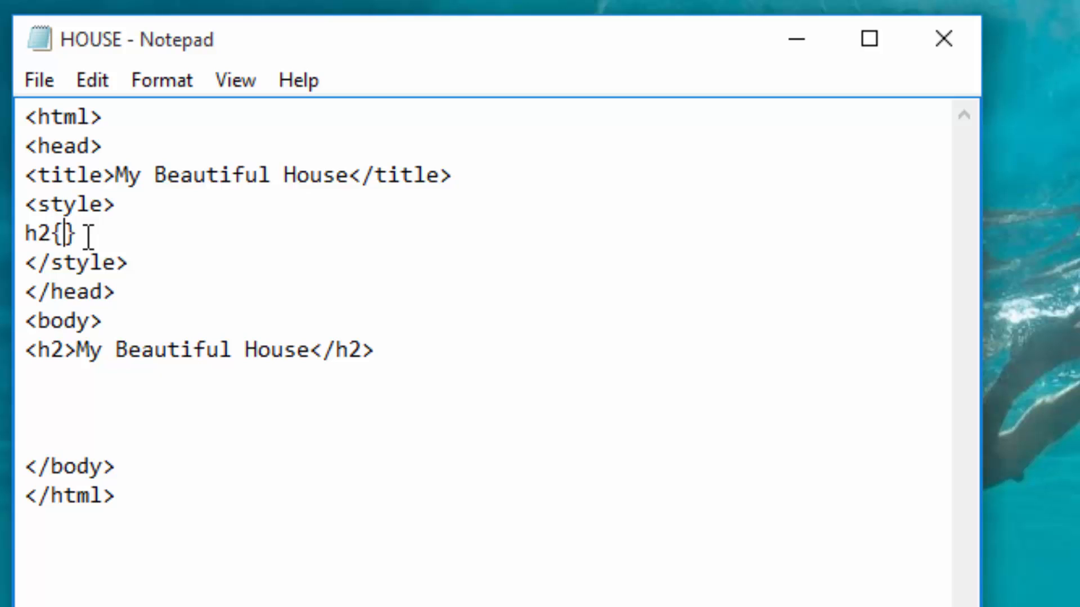
text(color)
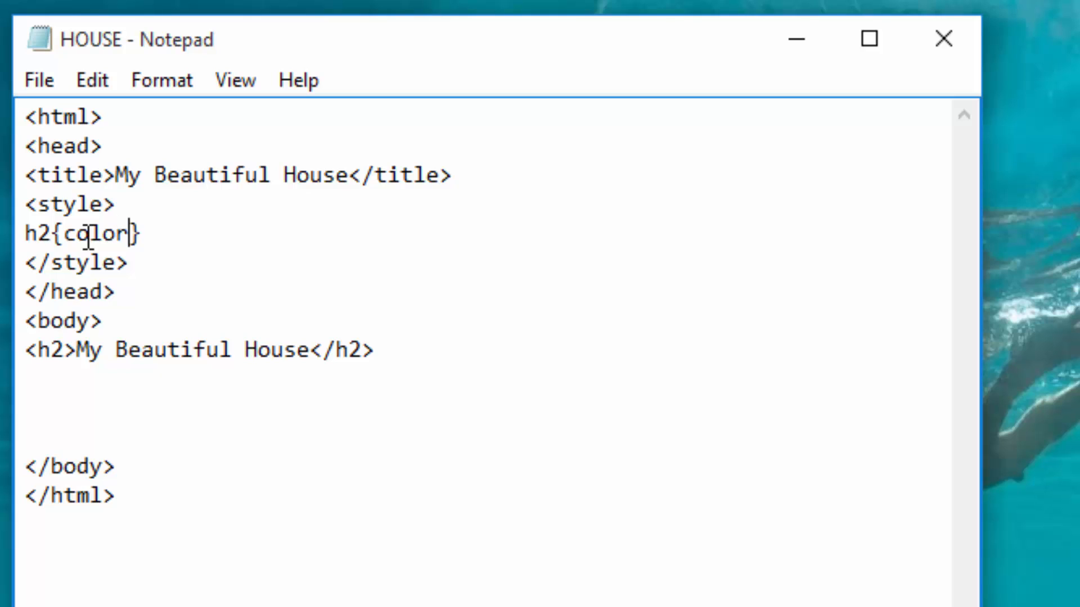
text(:red)
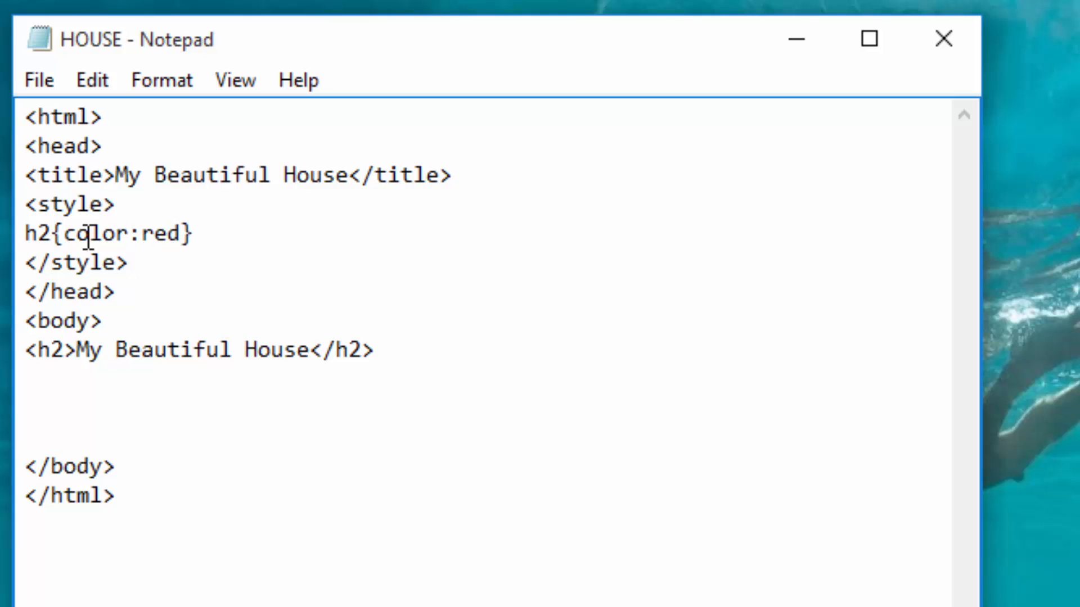
text(;)
Step: Extend the h2 rule with font-family:forte after the color, ending each declaration with a semicolon
text(font)
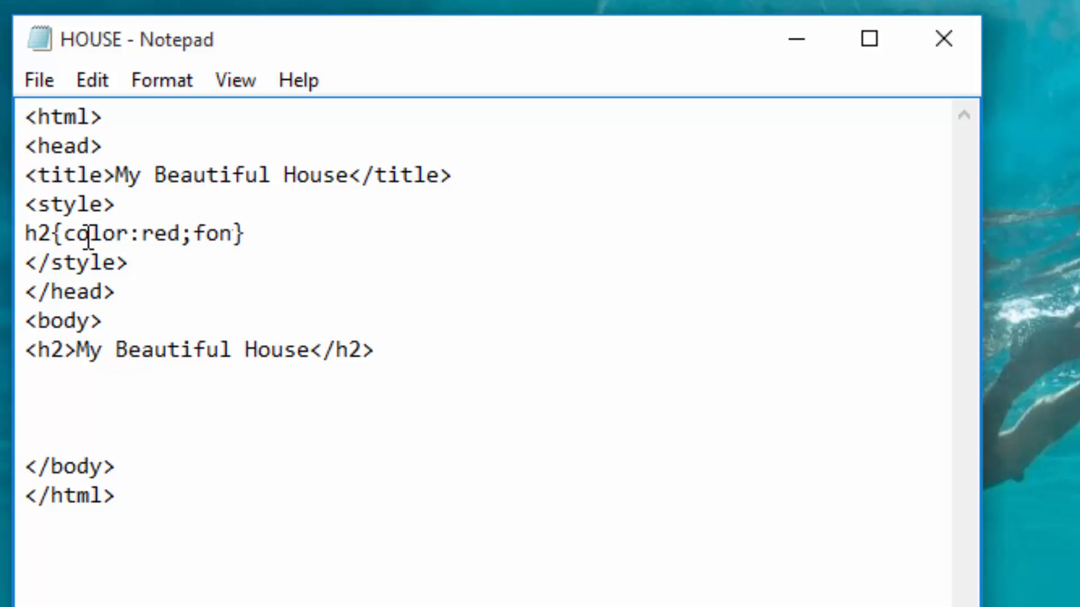
text(-famil)
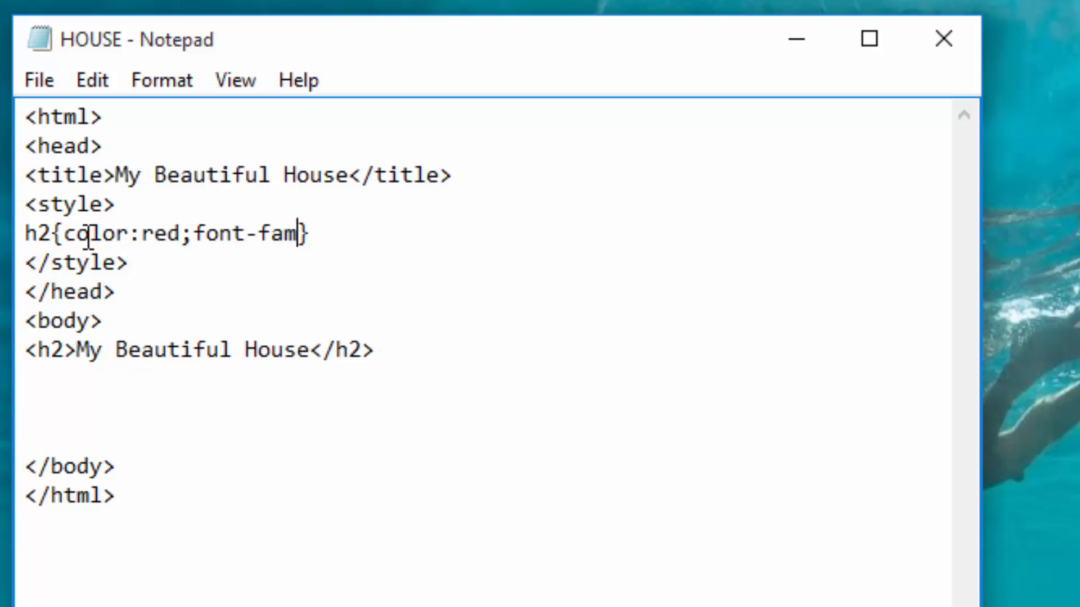
text(y)
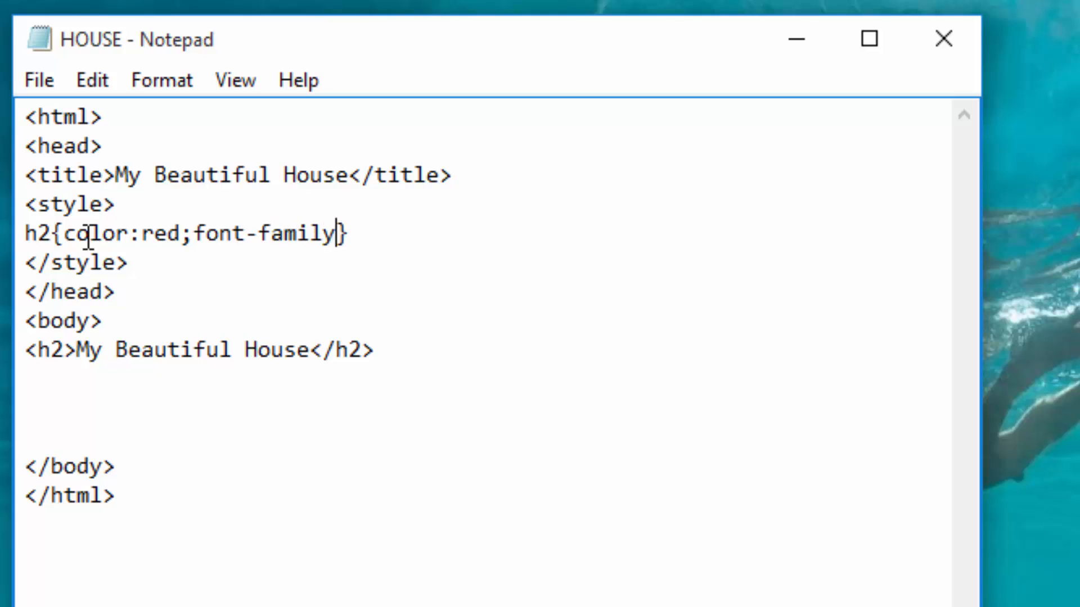
text(:forte)
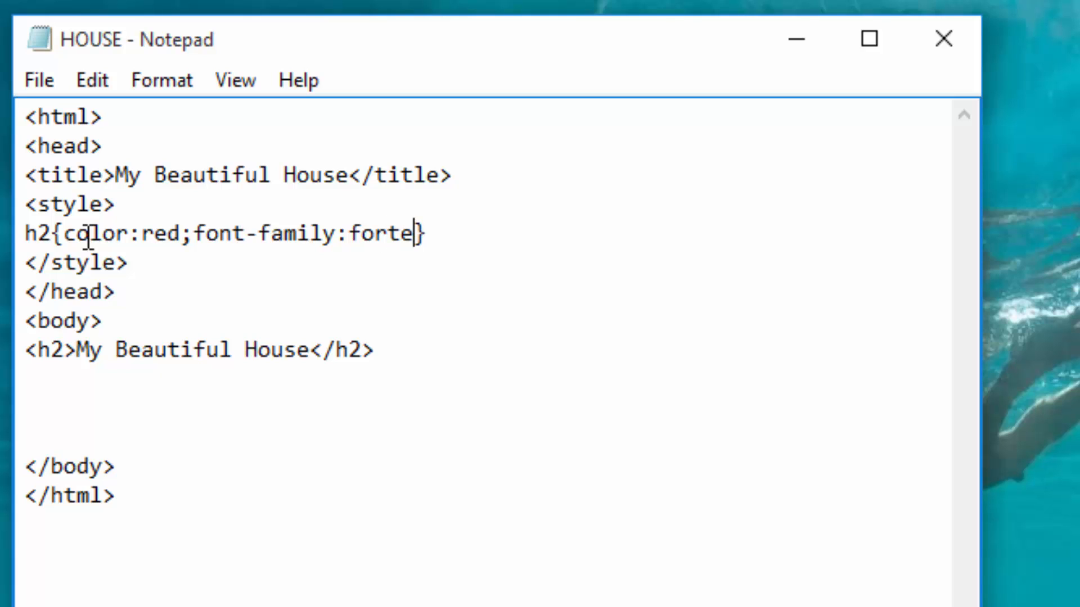
text(;)
Step: Place the text cursor on the blank line below the h2 heading and check the HOUSE picture in the HOUSE folder
click(75, 378)
click(796, 41)
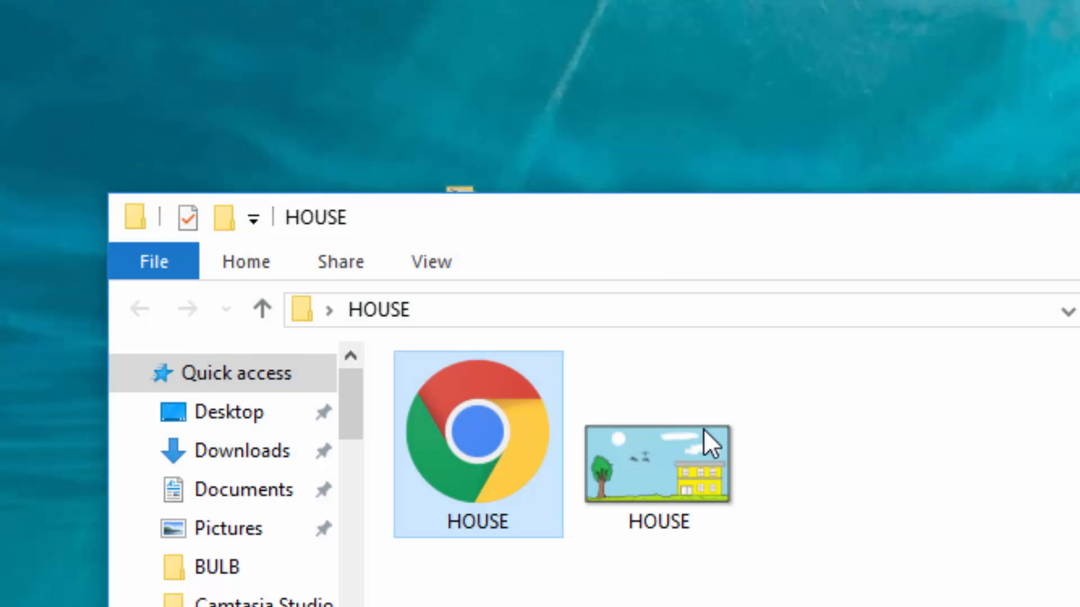
click(706, 498)
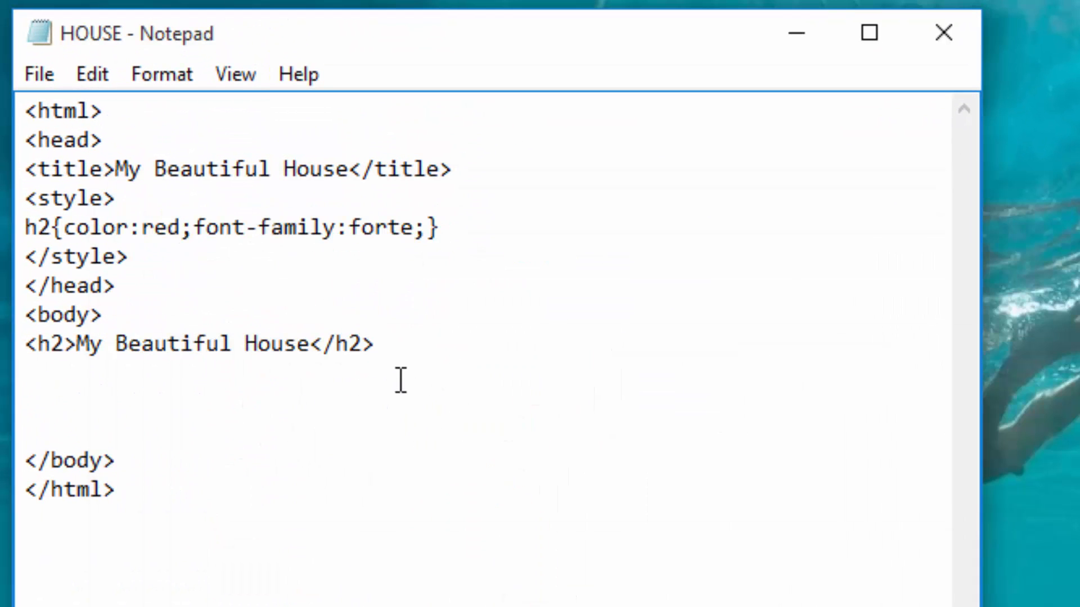
Step: Write the image tag <img src = 'house.png'> on the line below the h2 heading
text(<>)
key(Left)
text(img )
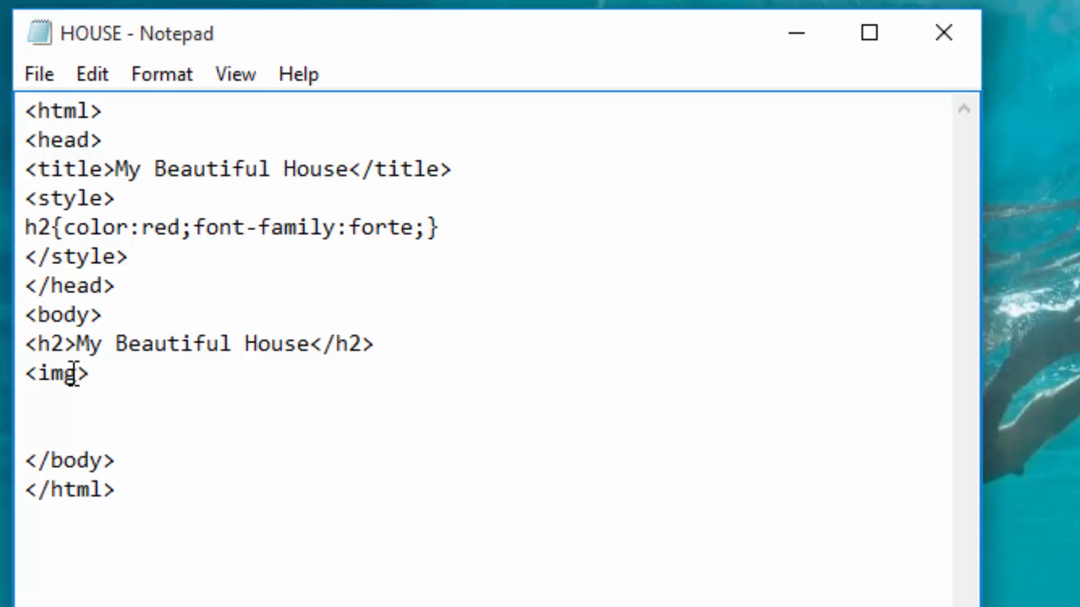
text(src = '')
key(Left)
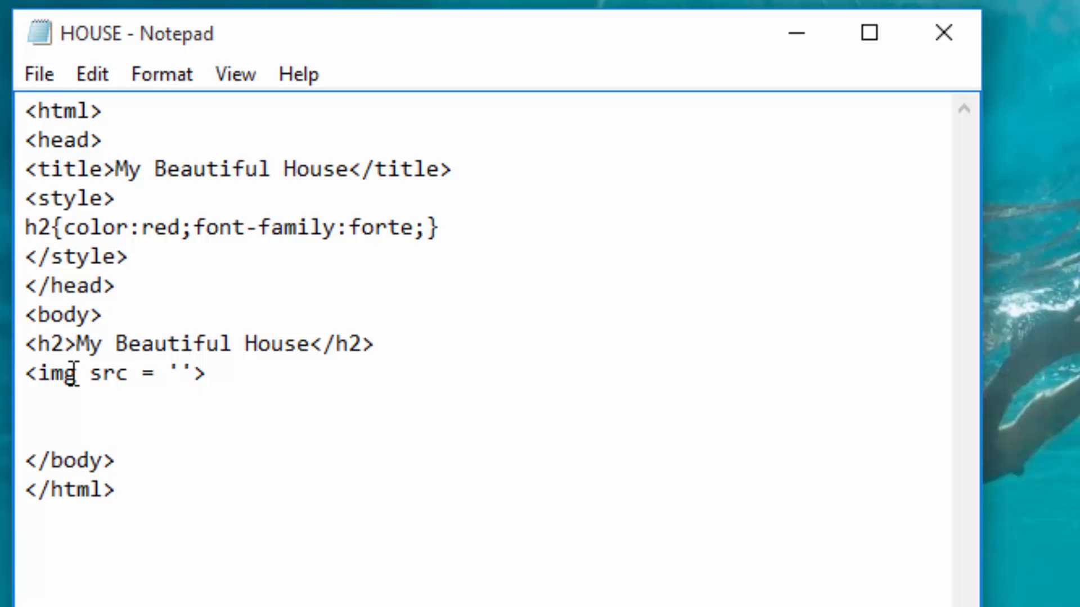
text(house)
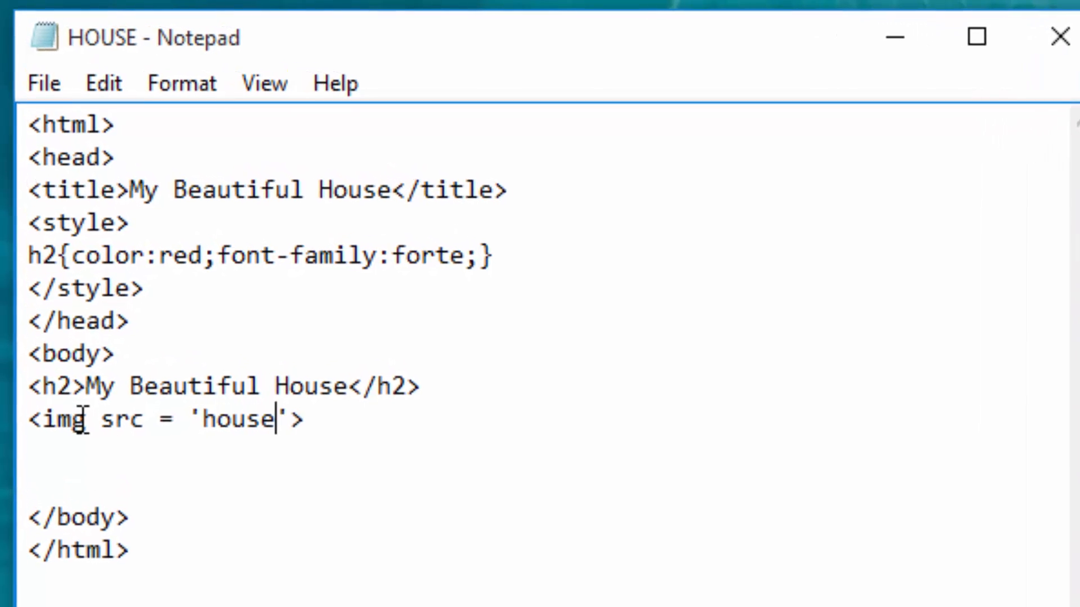
text(.p)
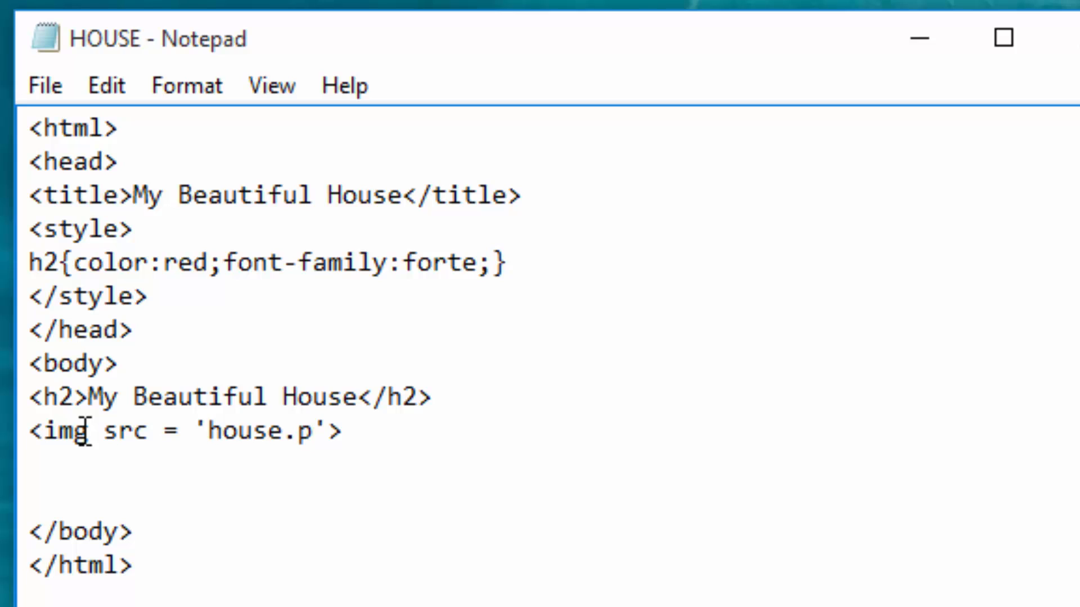
text(ng)
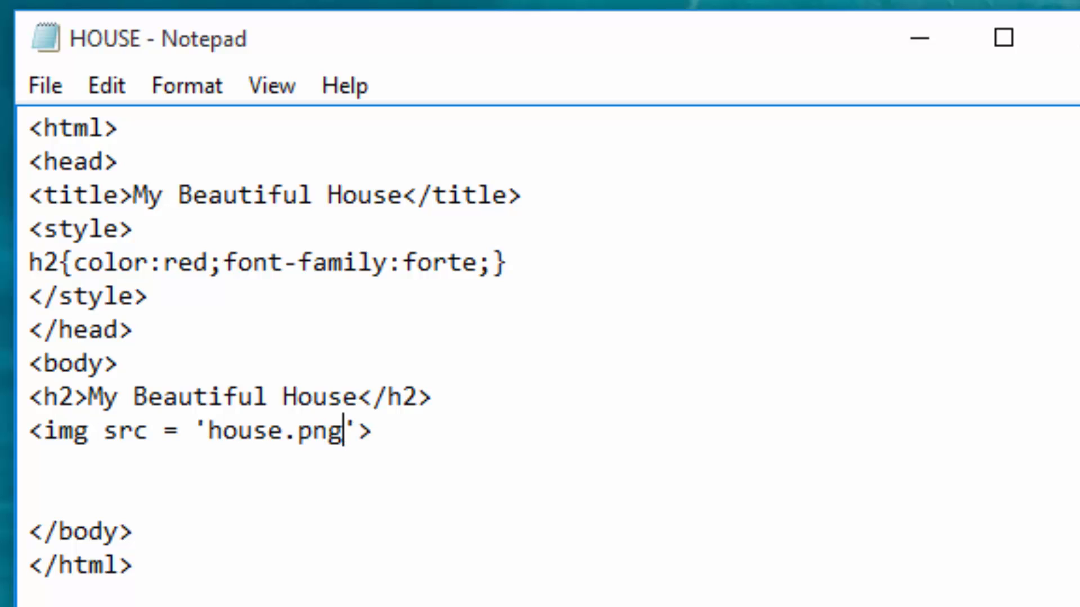
Step: Add an empty paragraph tag pair <p></p> on the line below the image tag
click(72, 476)
text(<>)
key(Left)
text(p)
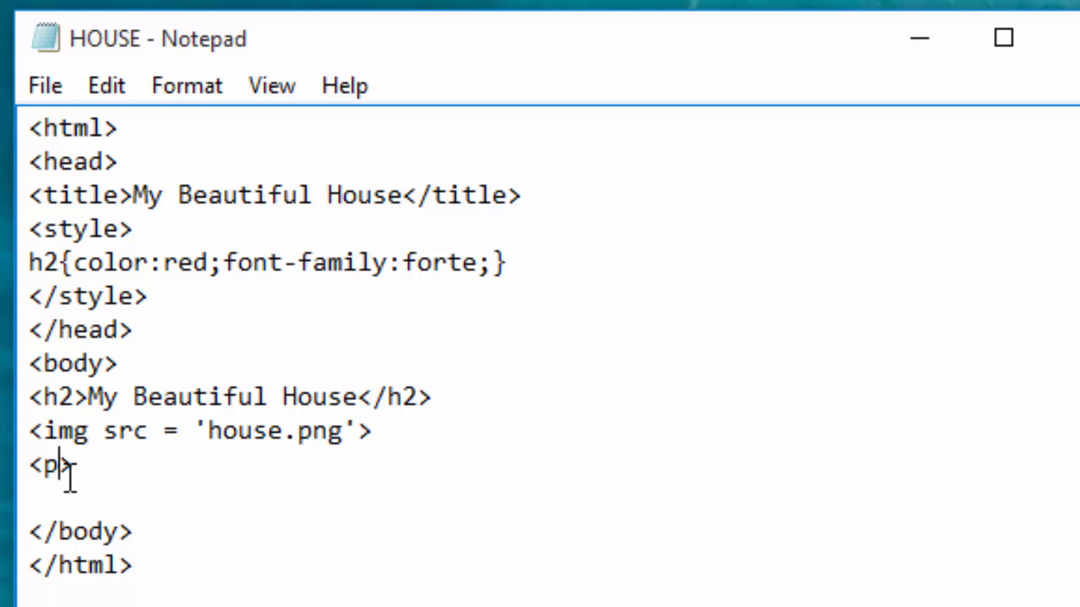
key(Right)
text(<>)
key(Left)
text(/p)
key(Left)
key(Left)
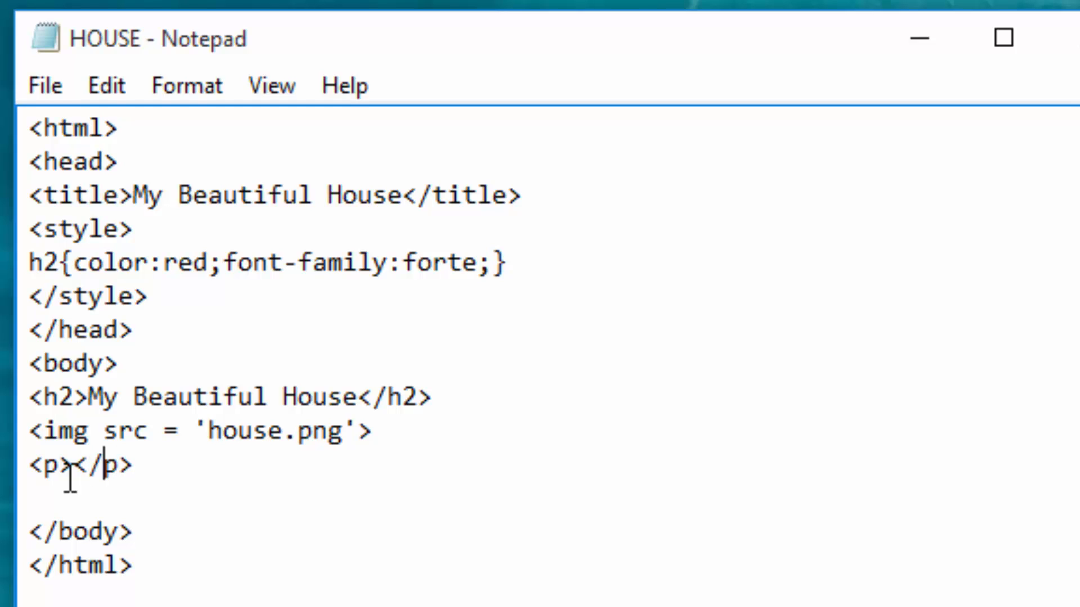
Step: Write "This is my beautiful house in Karen in the outskirt of Nairobi." between the paragraph tags
key(Left)
text(This )
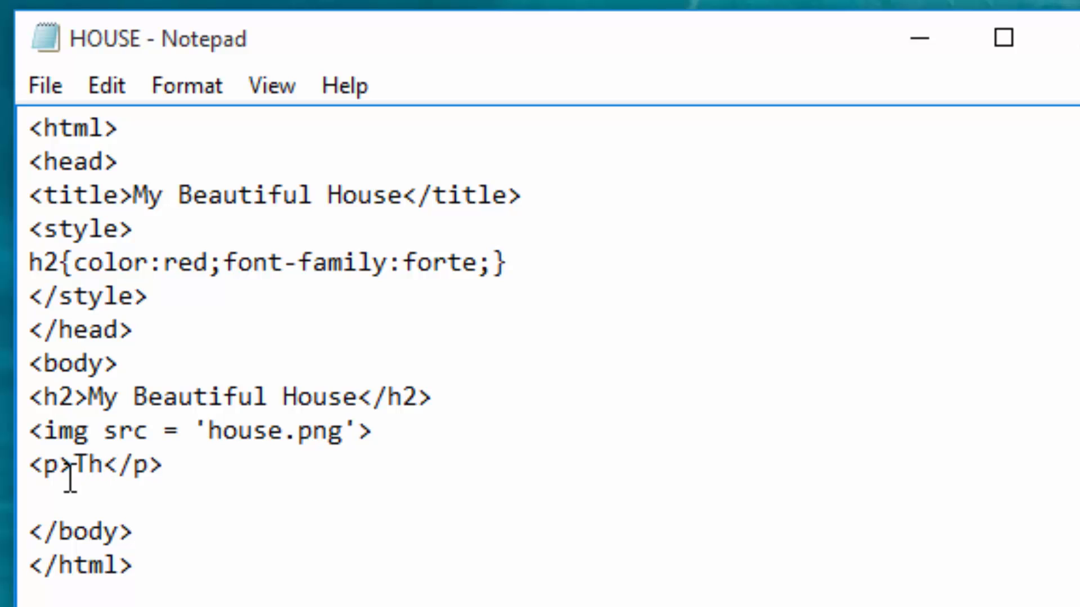
text(is my )
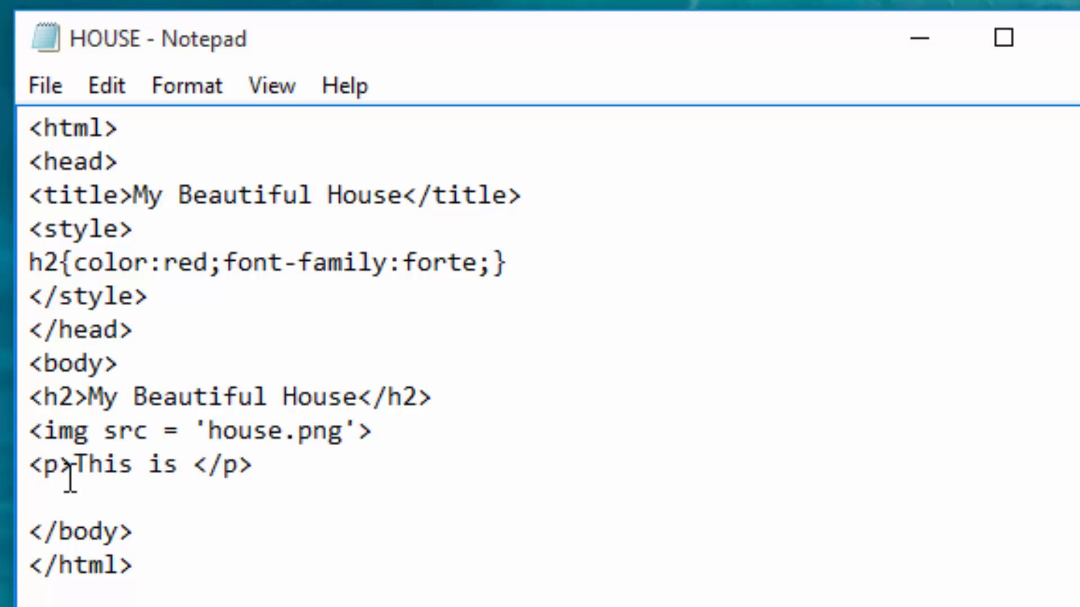
text(bea)
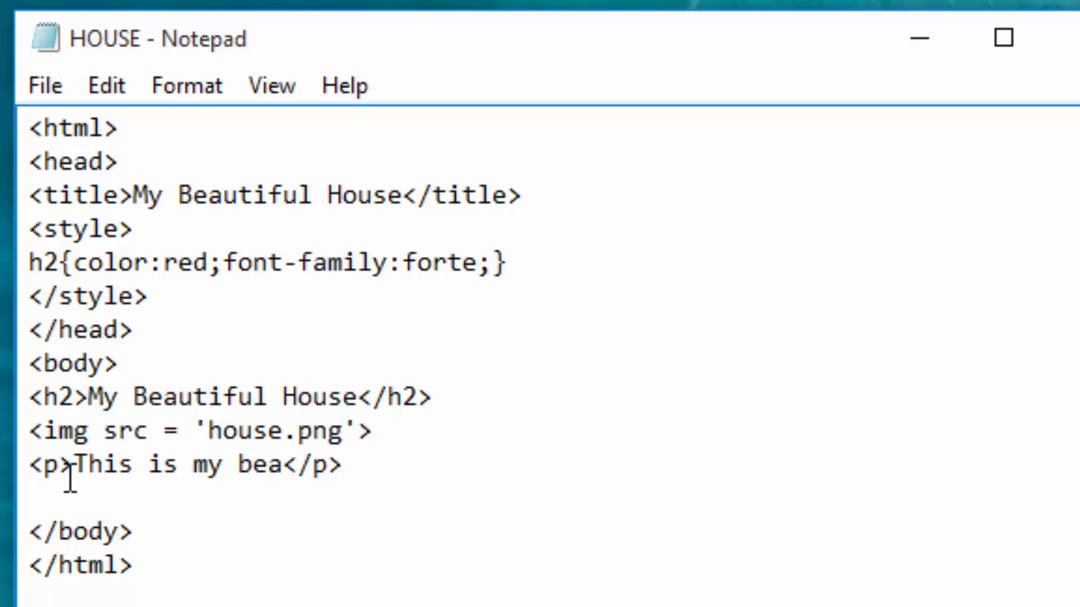
text(utiful)
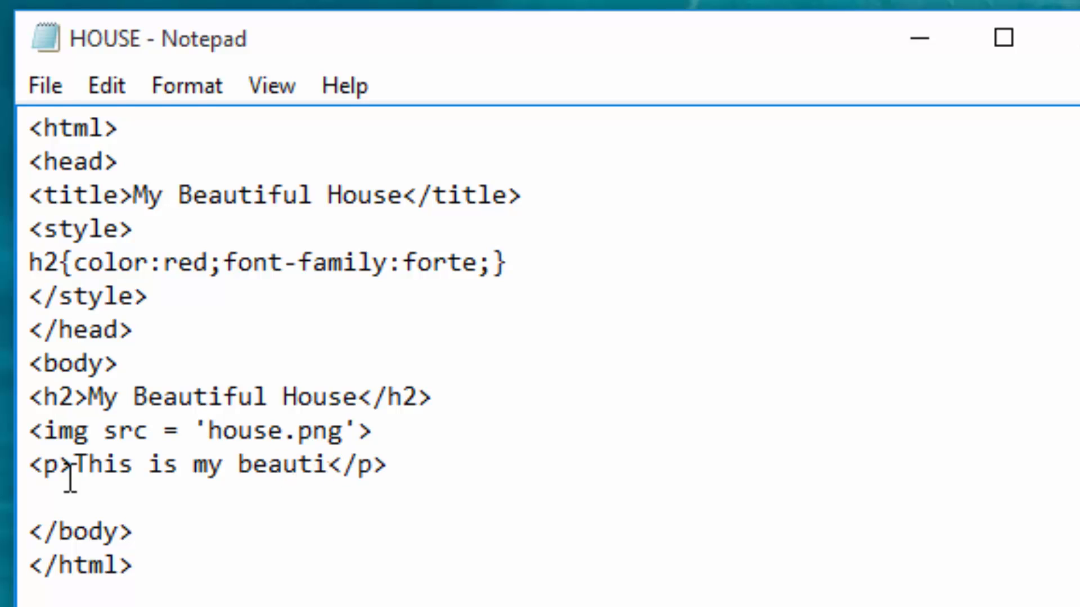
text( hou)
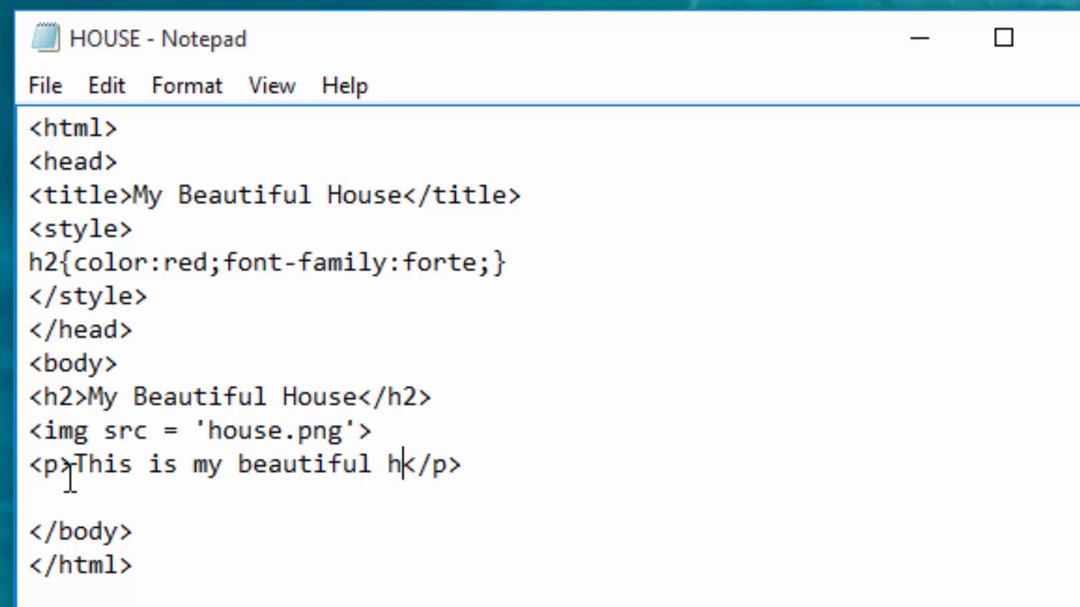
text(se in)
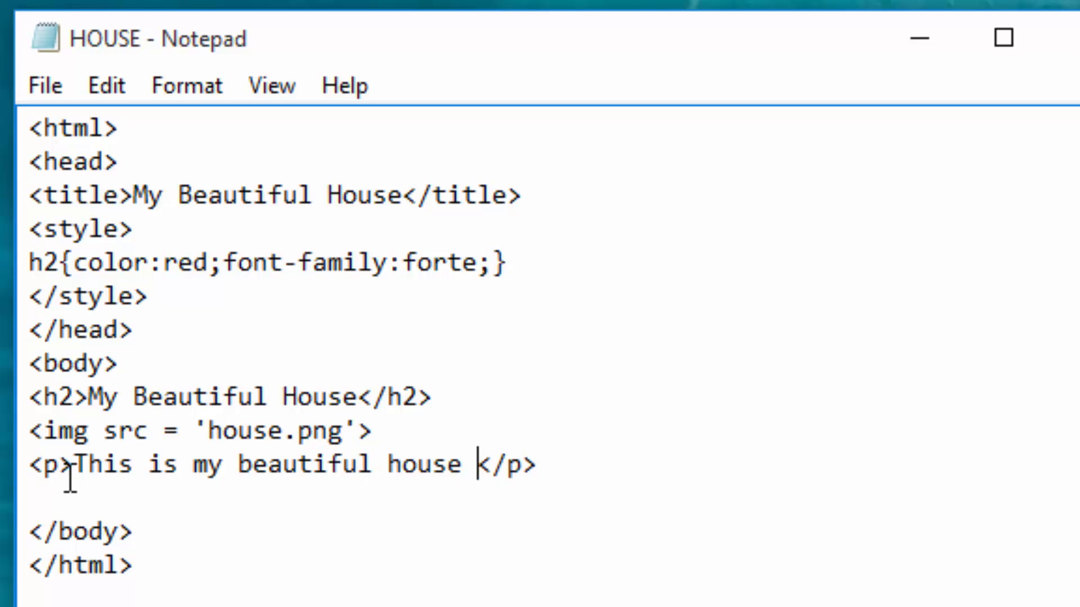
text( Ka)
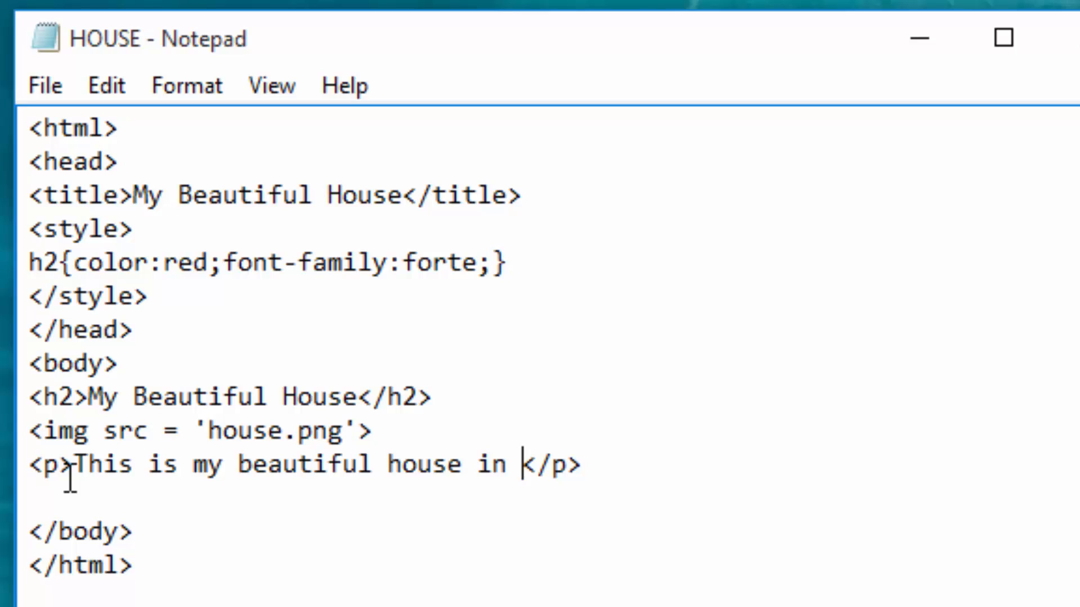
text(ren)
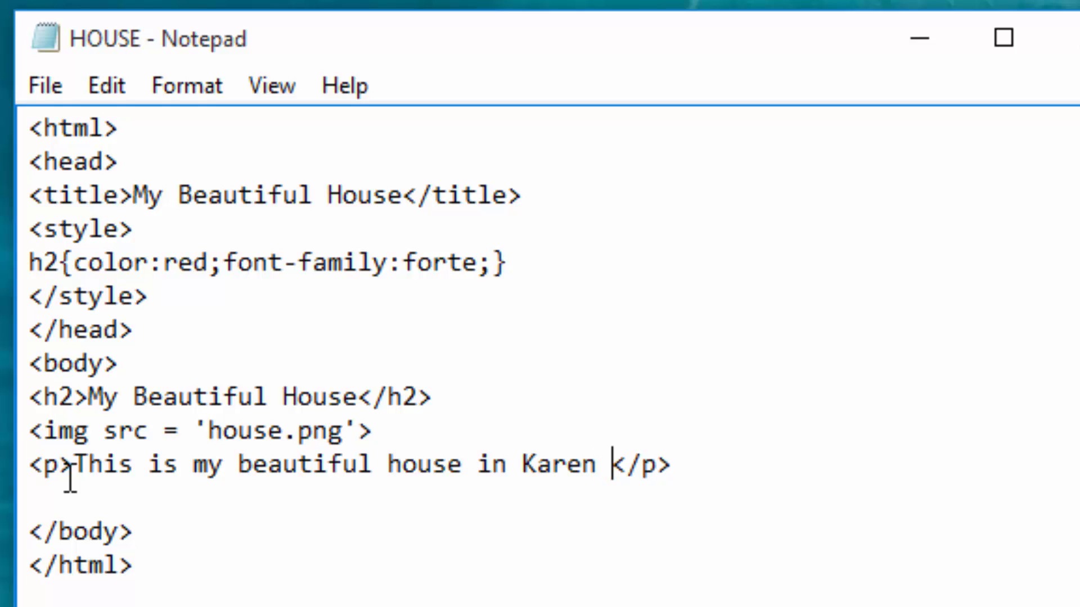
text( in the )
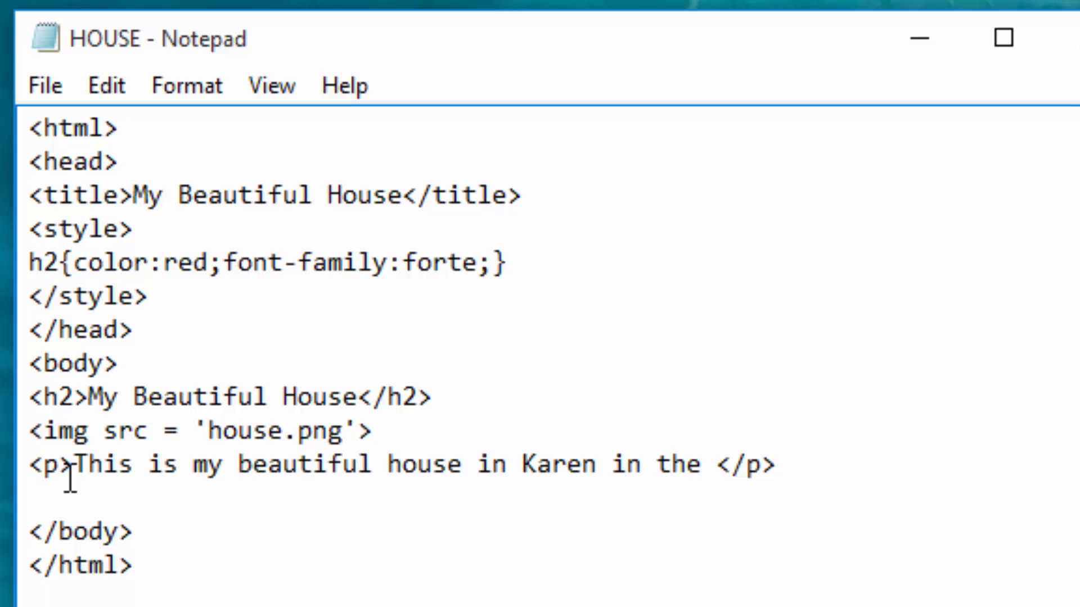
text(outski)
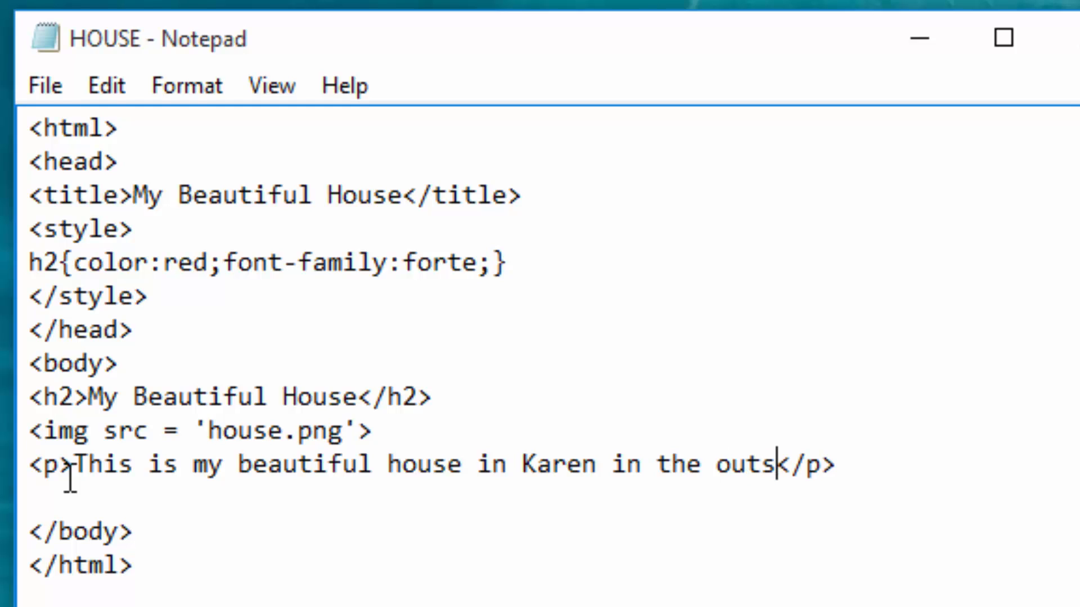
text(r)
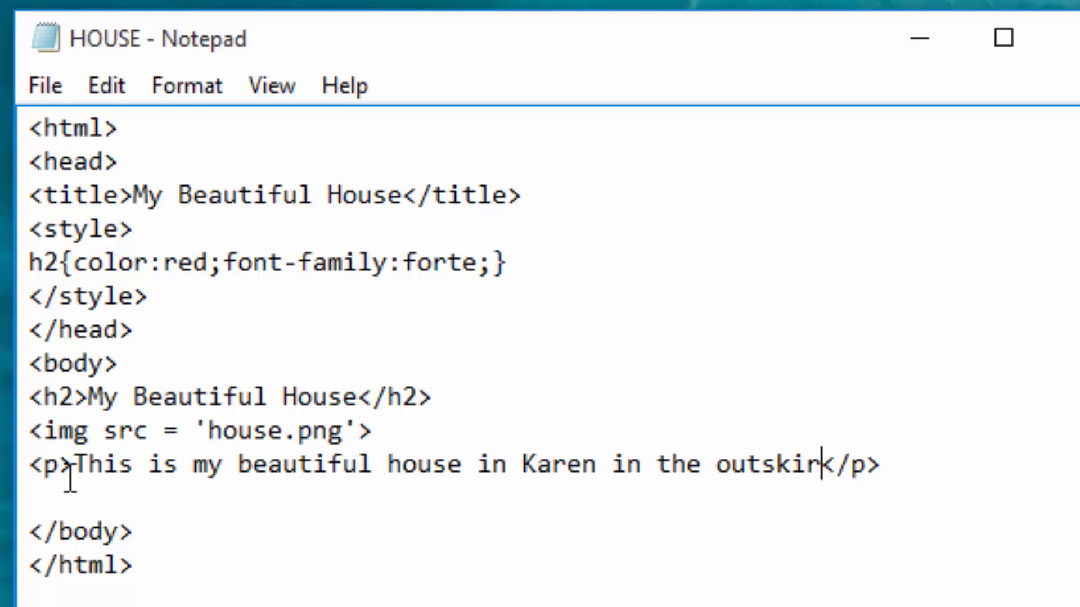
text(t)
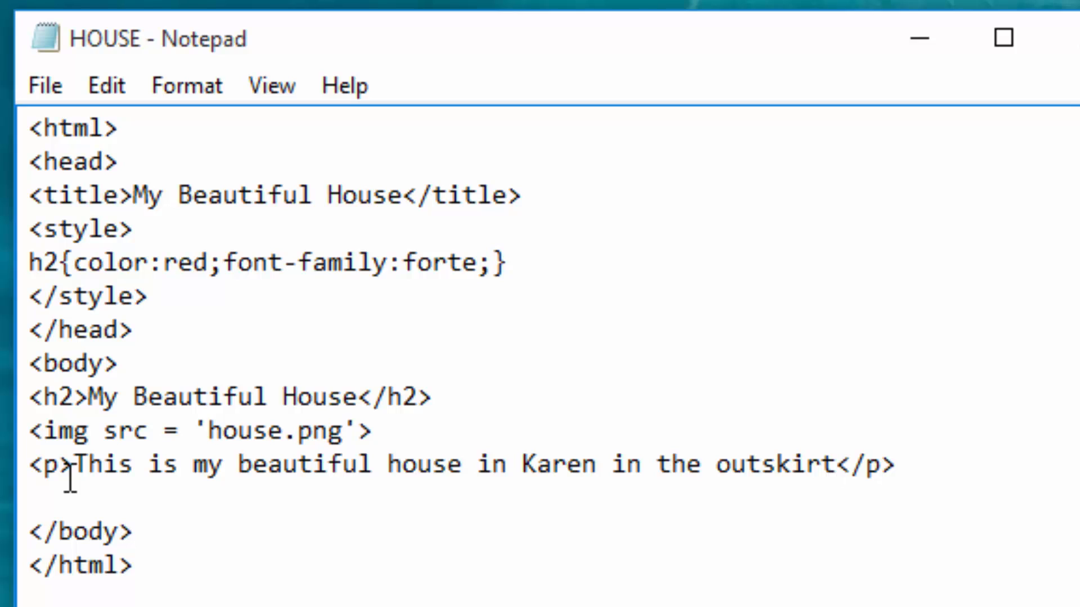
text( o)
text(f Na)
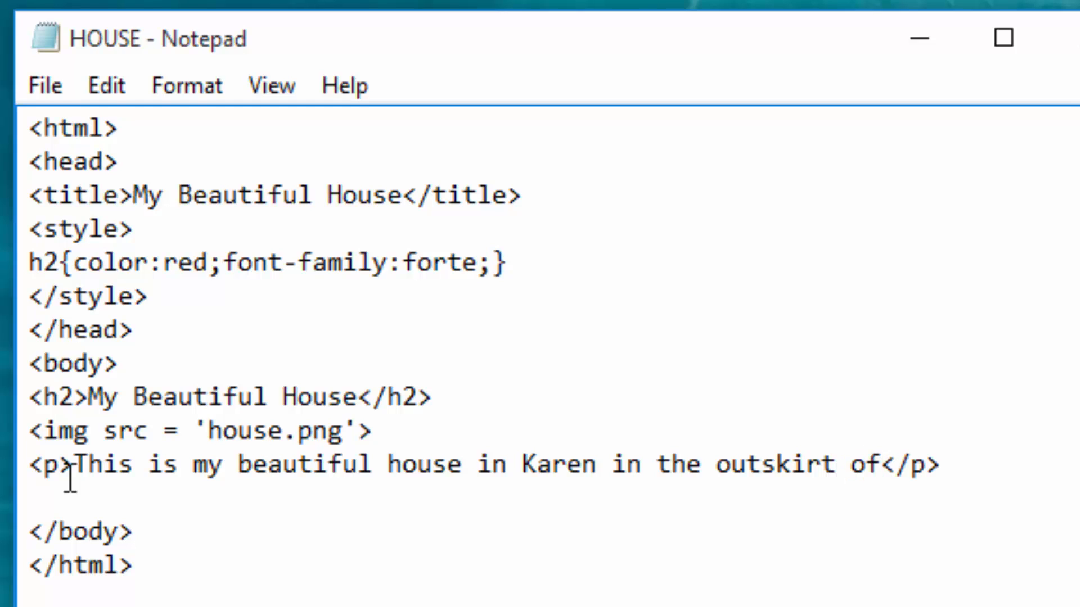
text(irob)
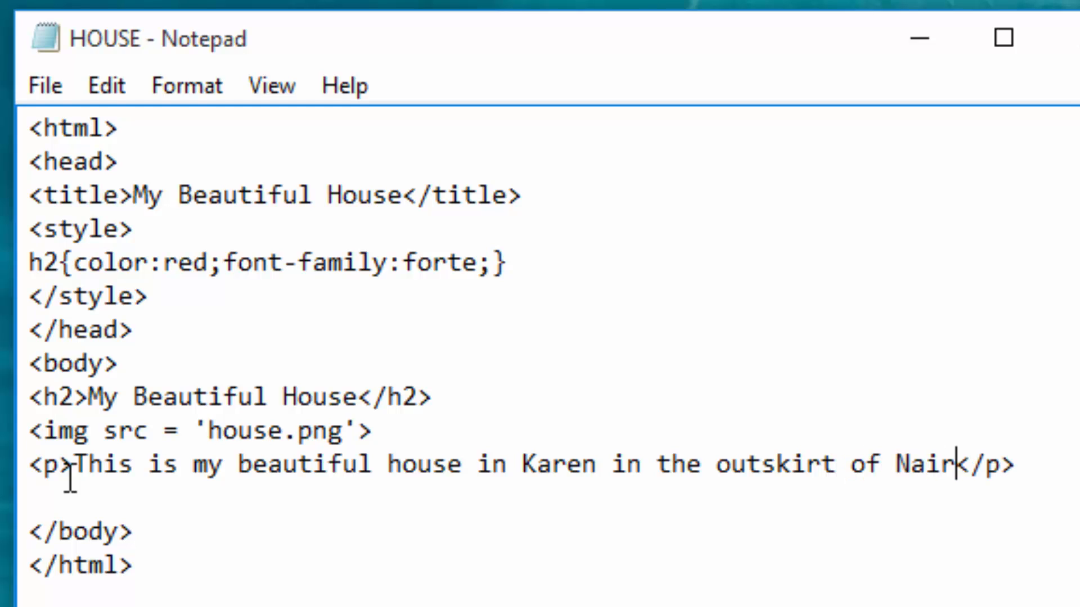
text(i)
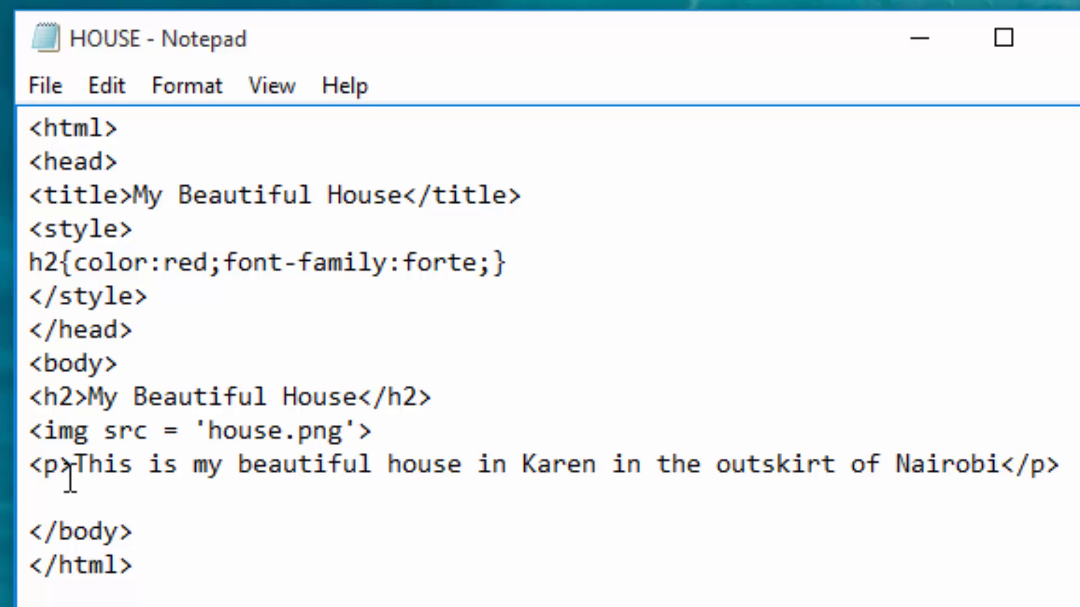
text(.)
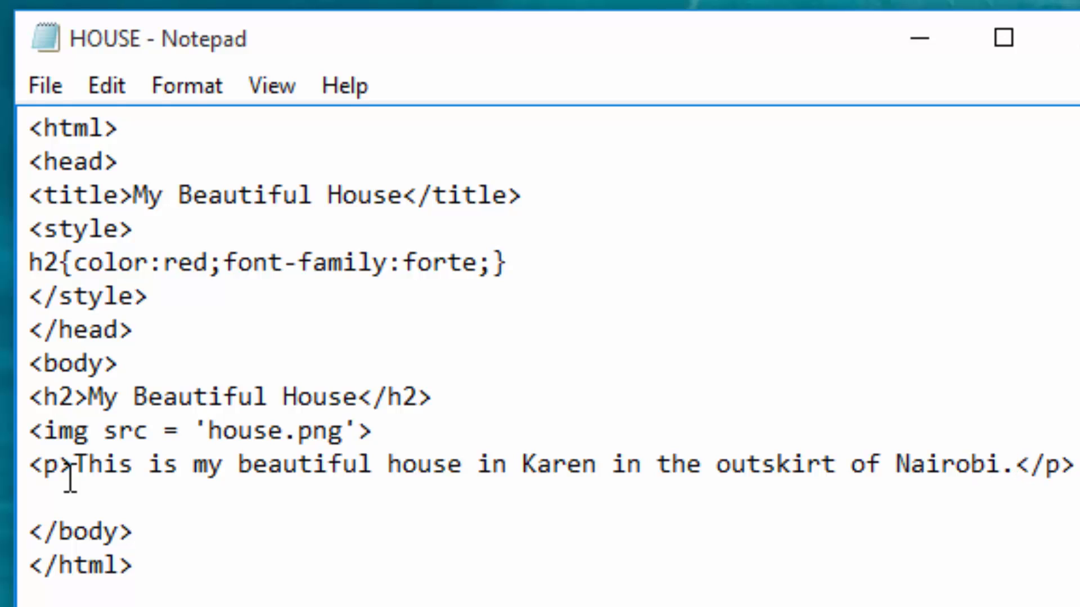
Step: Save the HOUSE file, then switch to Chrome and reload the HOUSE.HTML page
click(40, 90)
click(56, 220)
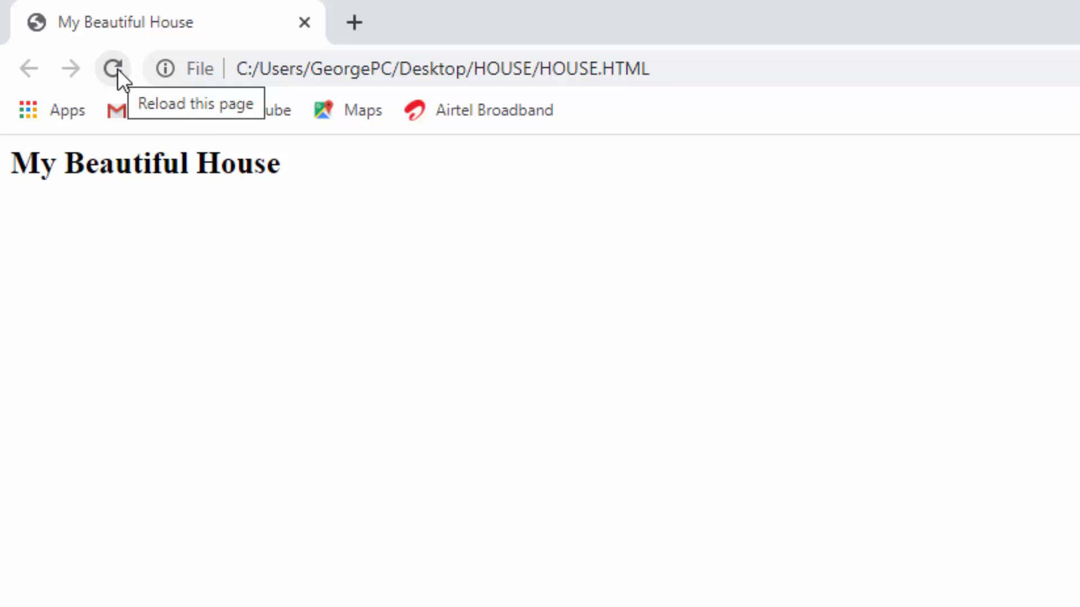
click(115, 69)
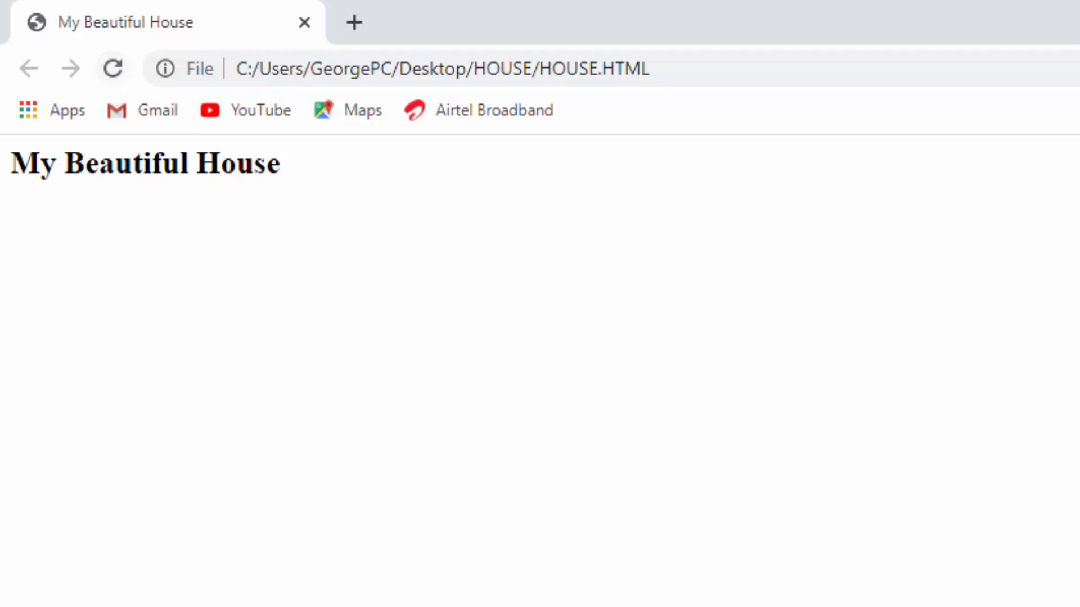
click(113, 68)
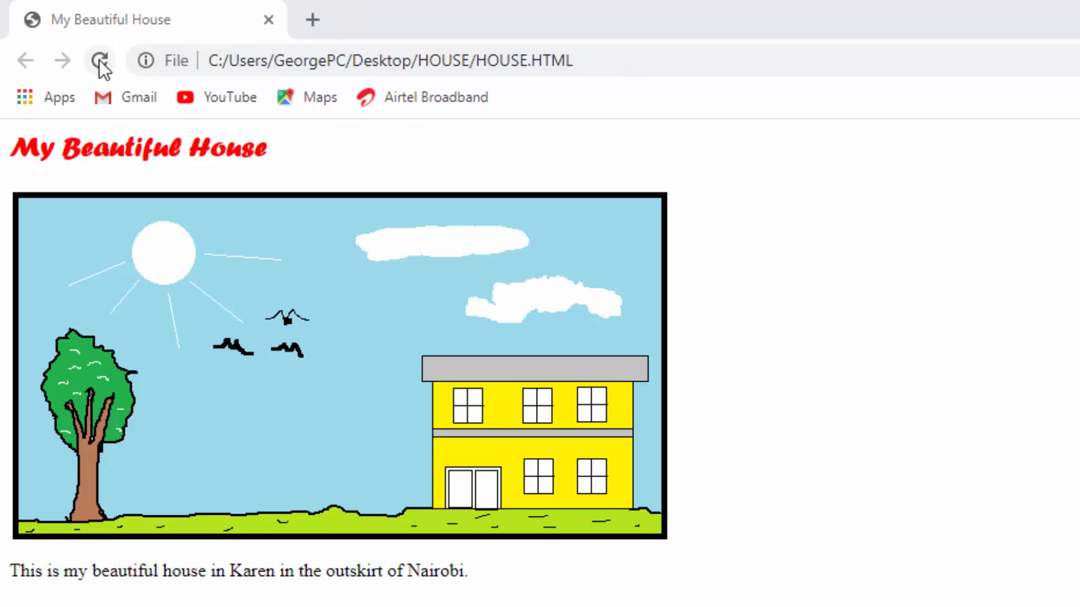